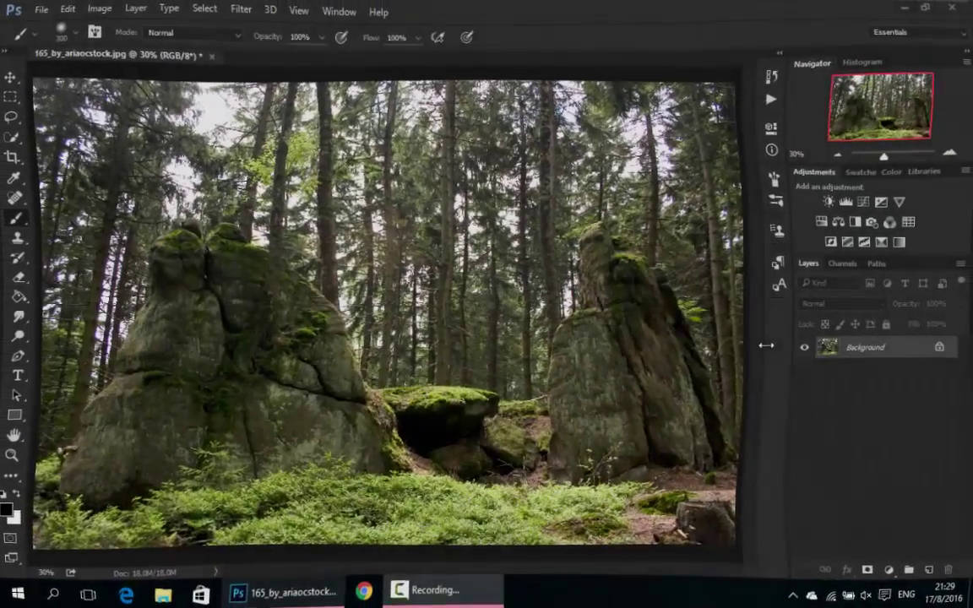
- Duplicate the forest photo, Gaussian-blur the copy at radius 4, and mask the foreground grass
key("ctrl+j")
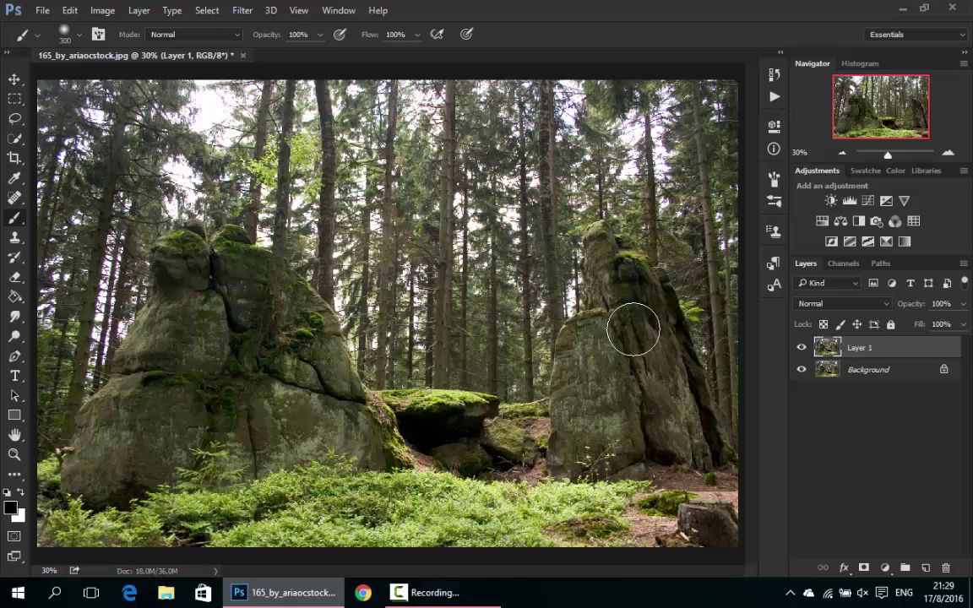
left_click(239, 12)
mouse_move(334, 178)
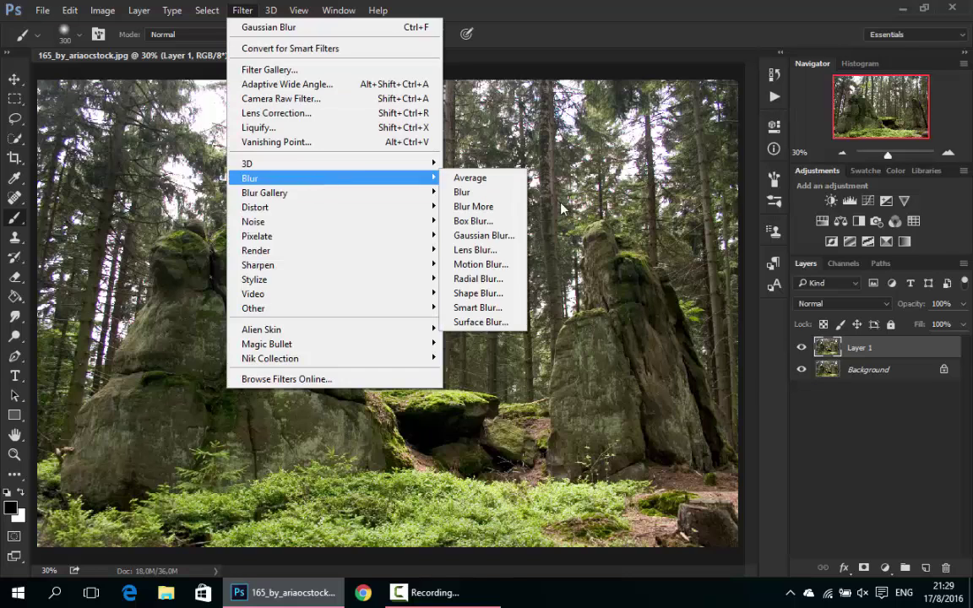
left_click(477, 226)
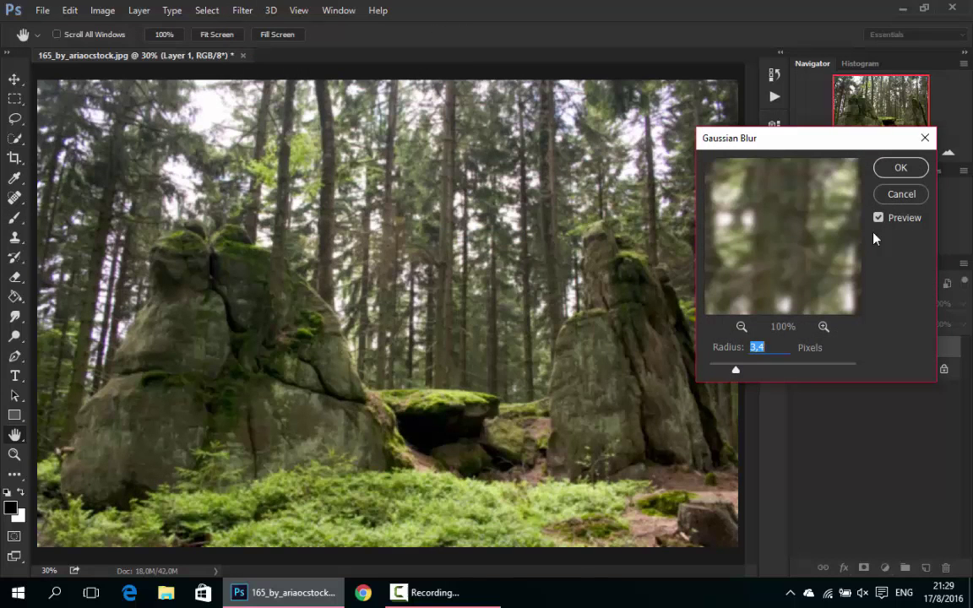
left_click(900, 167)
mouse_move(139, 440)
left_mouse_down()
mouse_move(253, 490)
mouse_move(439, 473)
mouse_move(558, 507)
left_mouse_up()
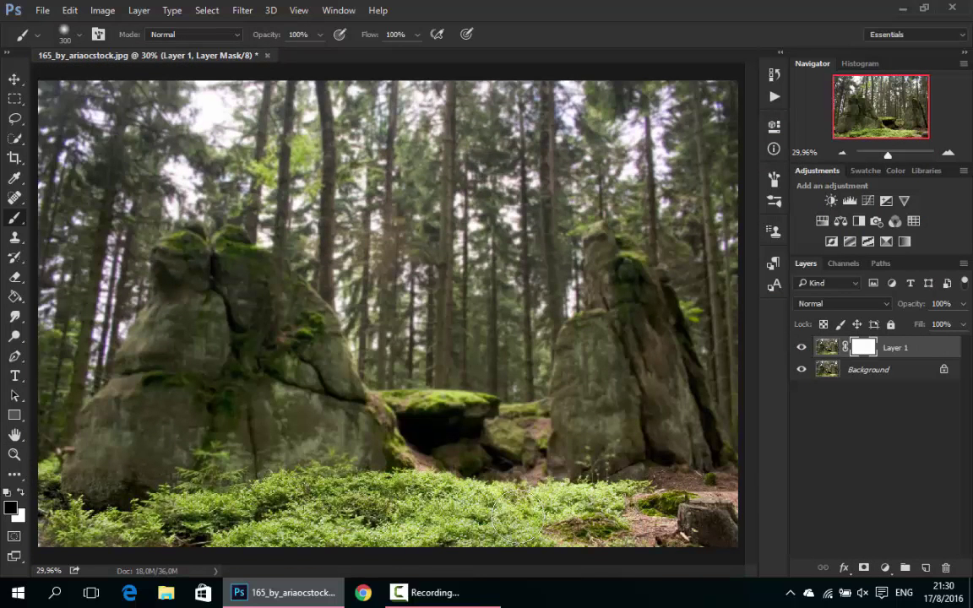
- Set the brush to 63% opacity and about 400 pixels for masking
key("shift+9")
key("shift+3")
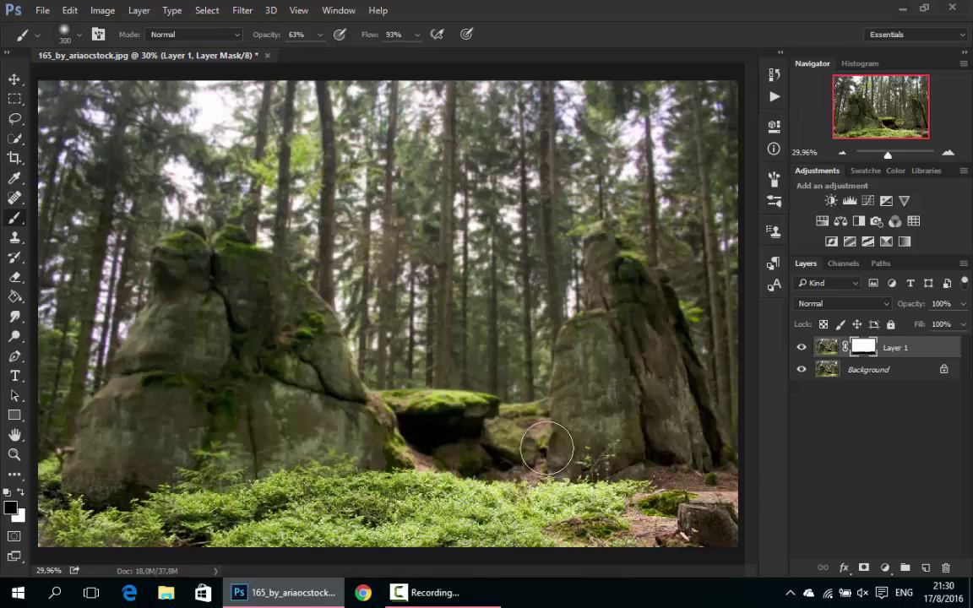
scroll(589, 418, "up", 3)
key("bracketleft")
key("bracketleft")
key("bracketleft")
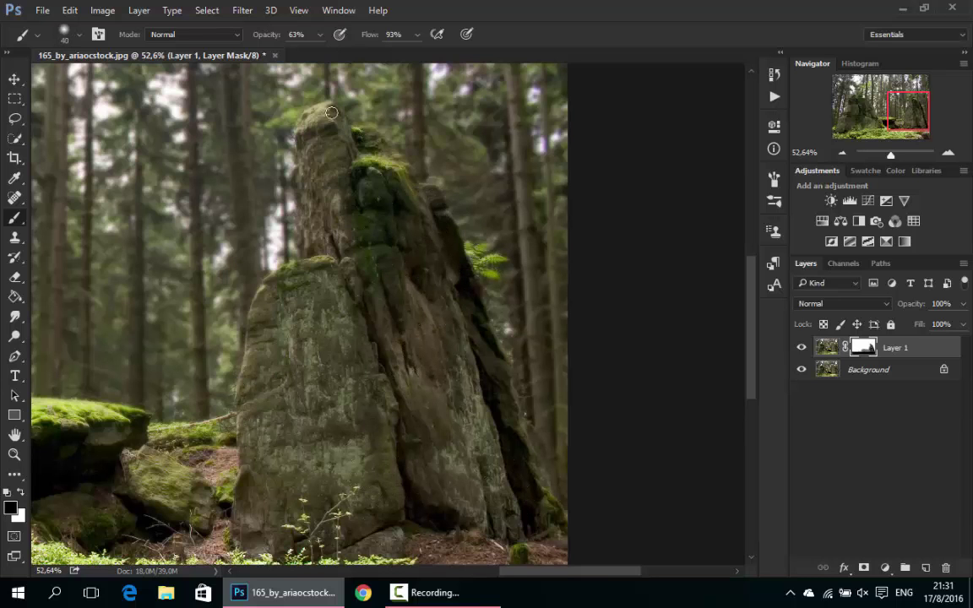
scroll(523, 340, "down", 2)
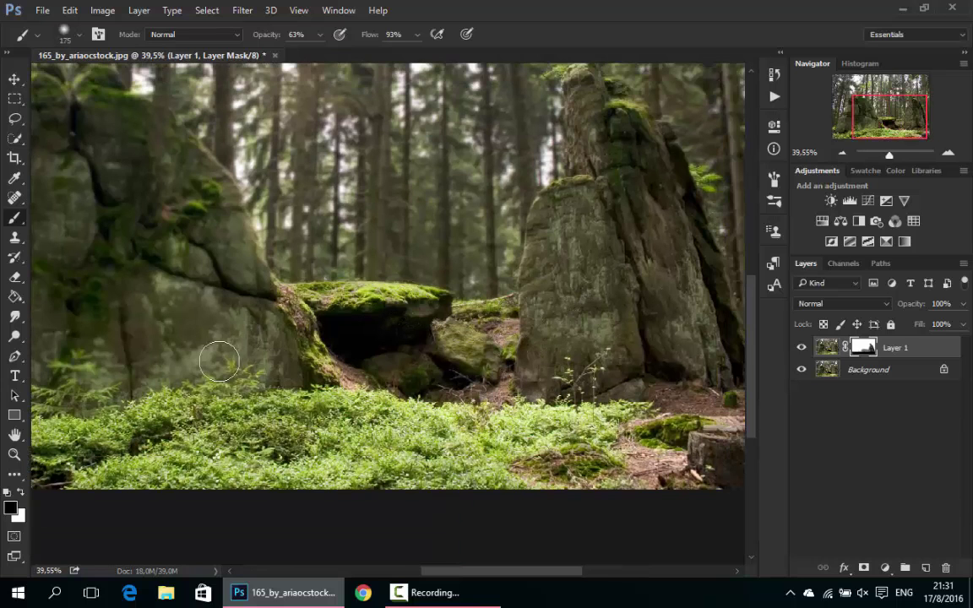
left_click_drag(207, 180, 354, 343)
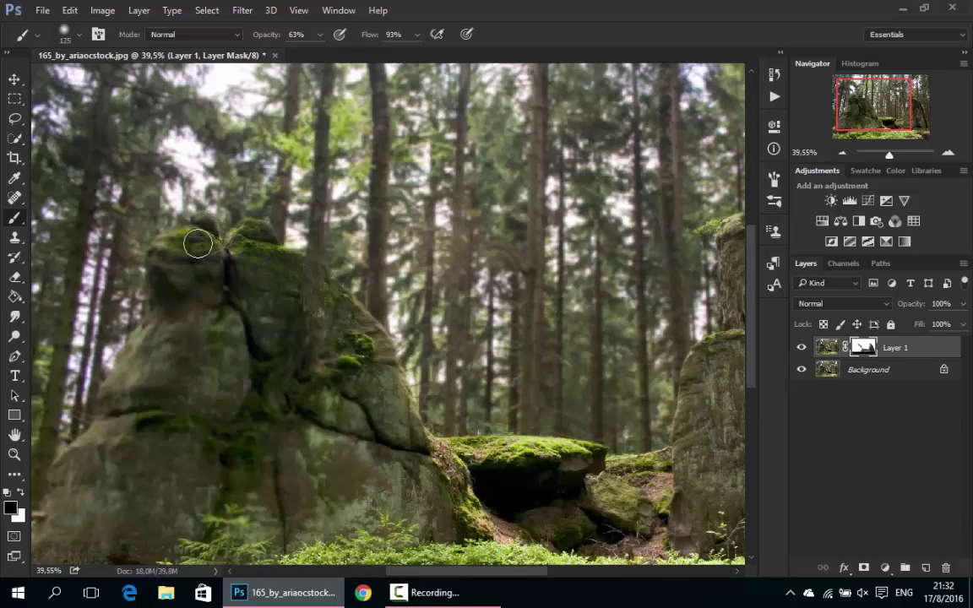
left_click_drag(189, 270, 332, 186)
key("bracketright")
key("bracketright")
key("bracketright")
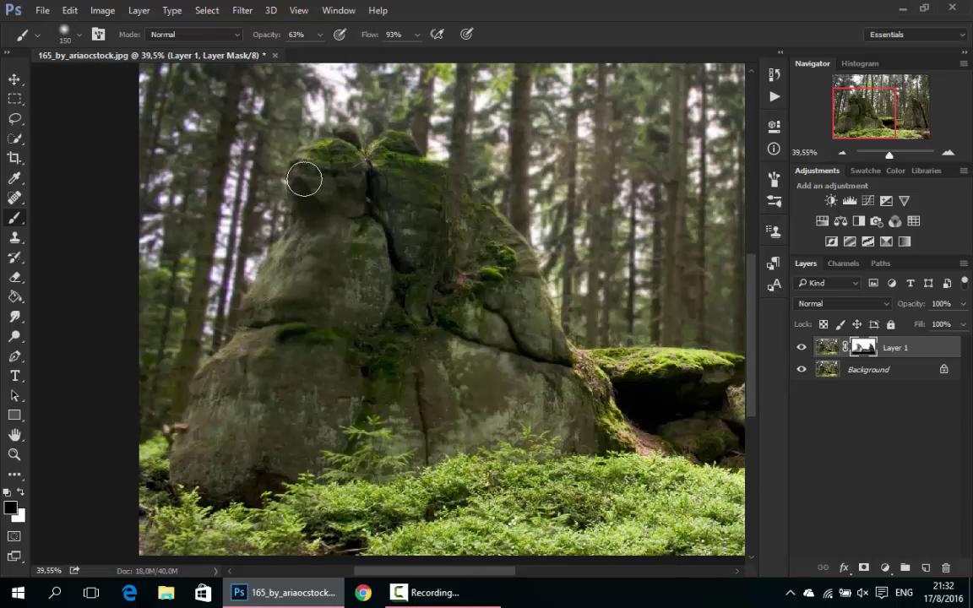
key("bracketright")
key("bracketright")
key("bracketright")
key("bracketleft")
key("bracketleft")
key("bracketleft")
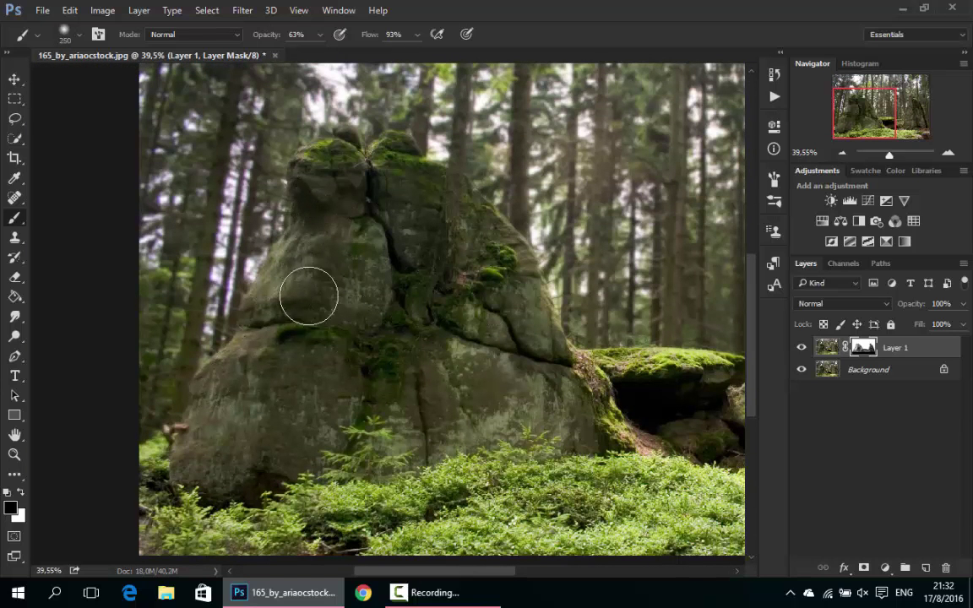
key("bracketright")
key("bracketright")
key("bracketright")
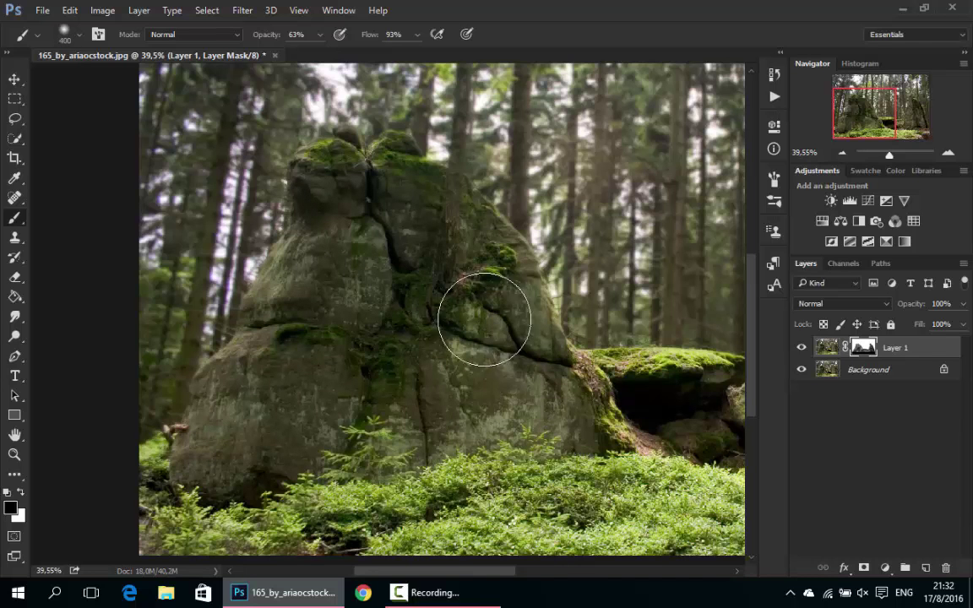
- Paint black on Layer 1's mask over both rocks to make them sharp again
left_click_drag(576, 409, 297, 330)
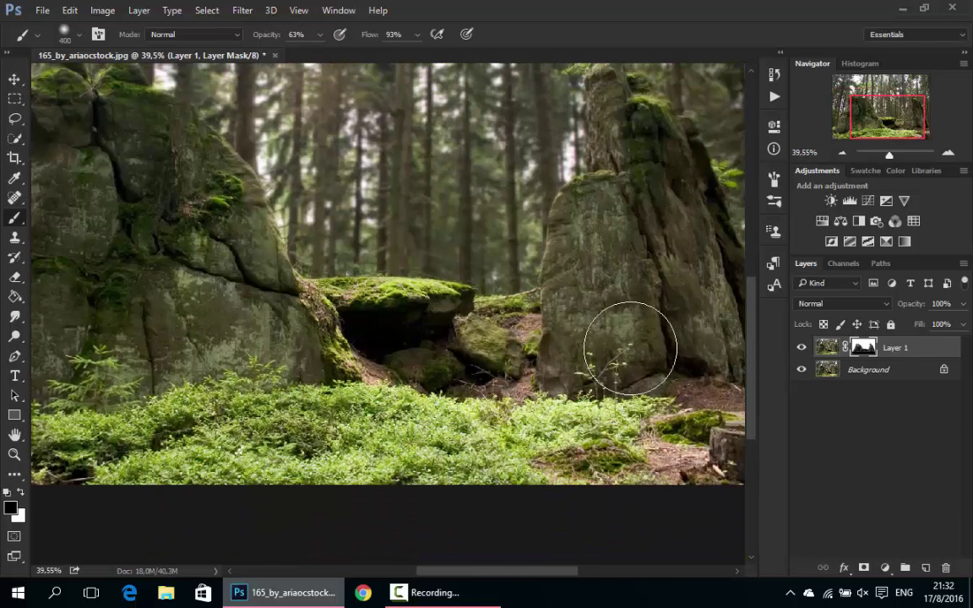
left_click(863, 353, "alt")
left_click_drag(236, 333, 434, 343)
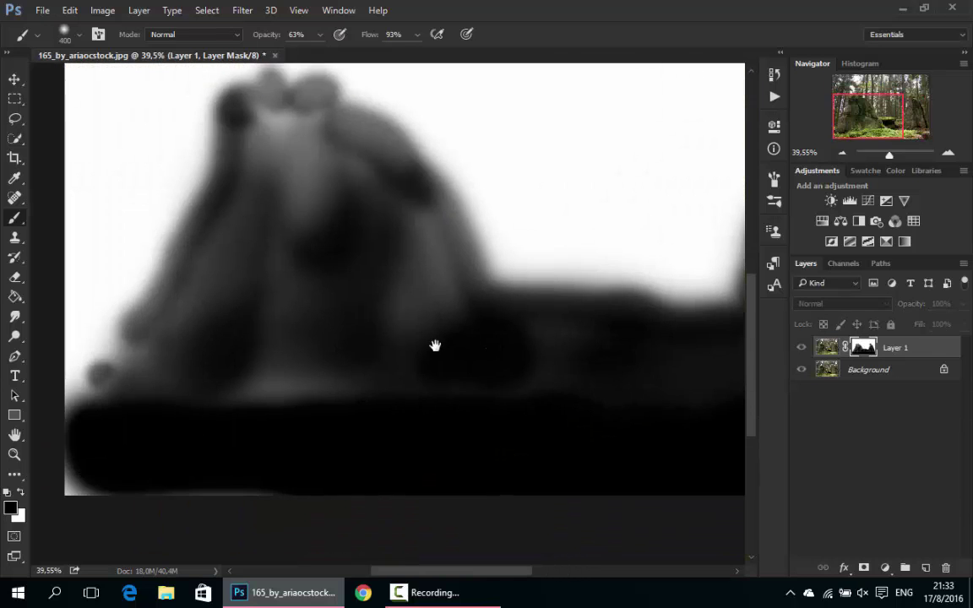
left_click_drag(297, 147, 221, 384)
left_click_drag(457, 390, 65, 351)
key("bracketleft")
key("bracketleft")
key("bracketleft")
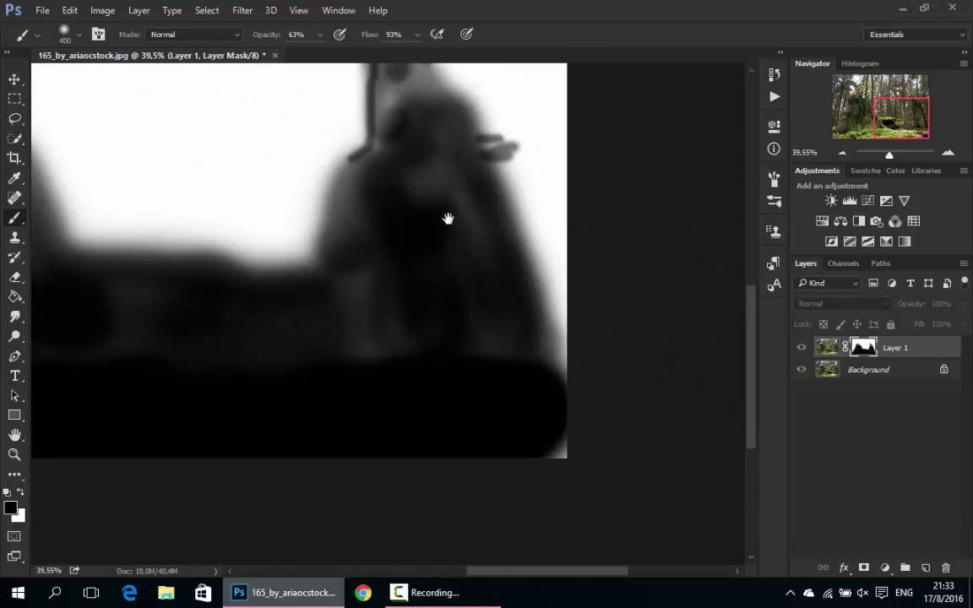
scroll(446, 217, "up", 2)
left_click_drag(401, 151, 402, 436)
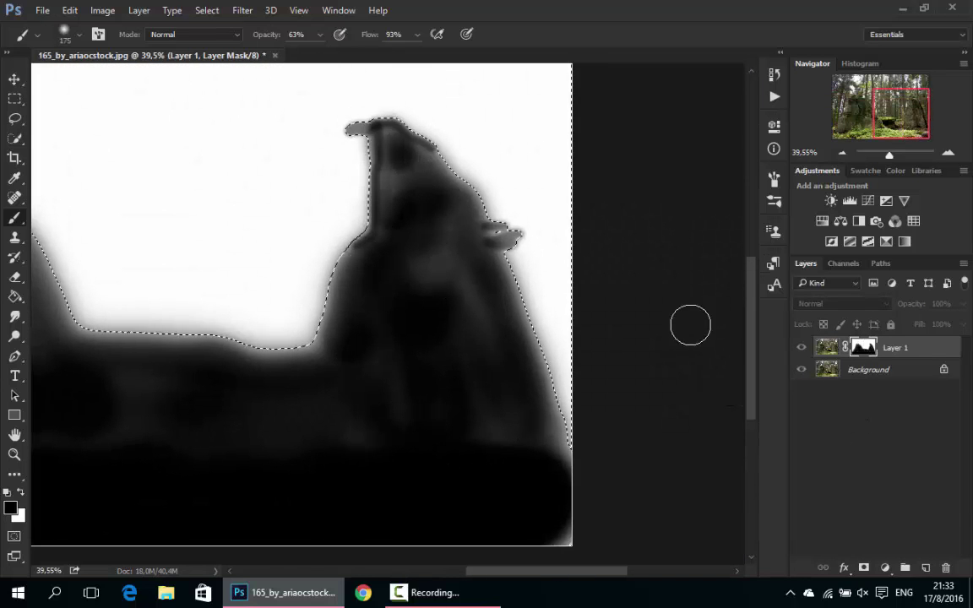
left_click(868, 353, "alt")
- Open the File > Open dialog at the Photoshop Files > People folder
scroll(539, 228, "down", 1)
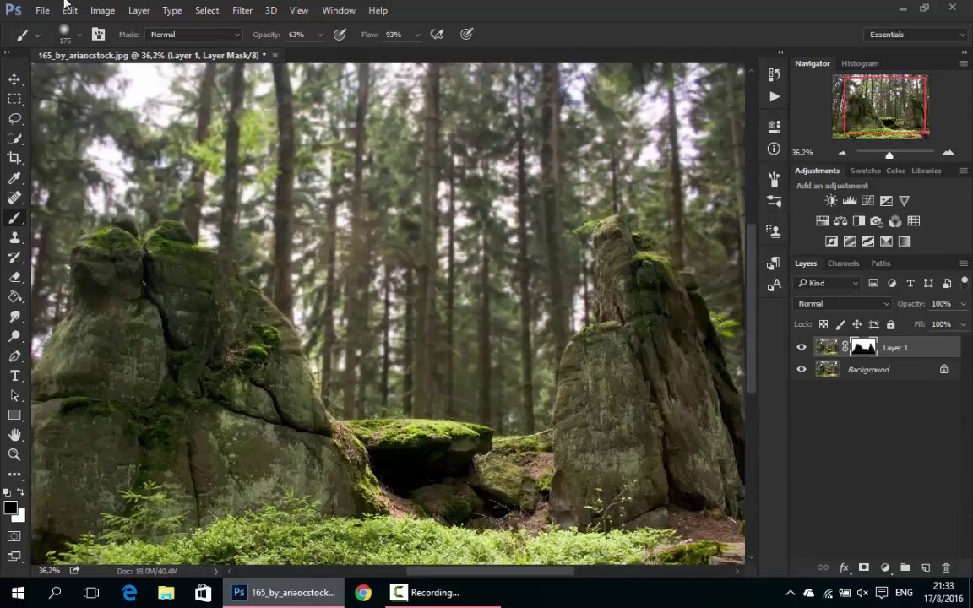
left_click(42, 10)
left_click(56, 44)
double_click(379, 146)
double_click(454, 210)
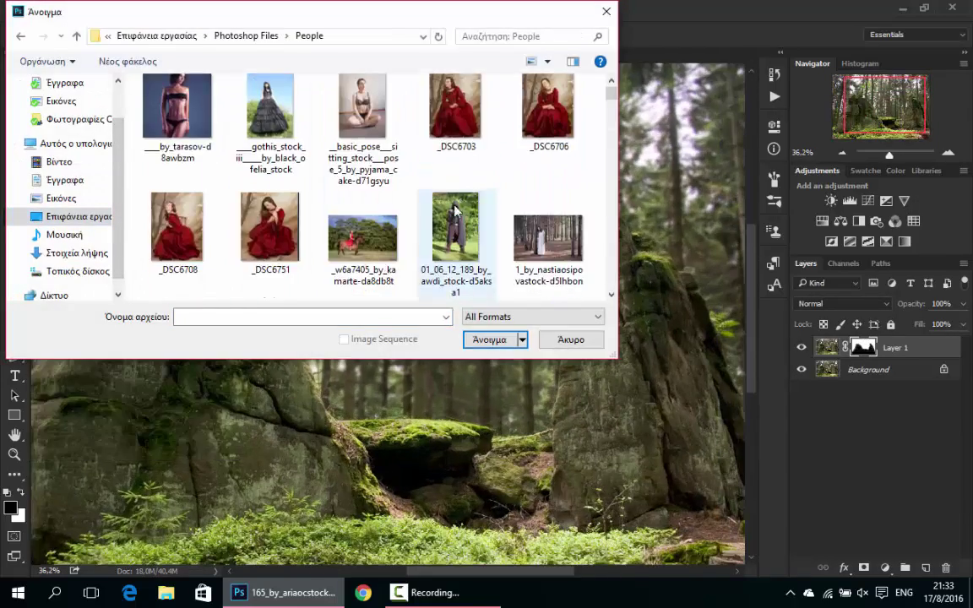
- Find and select the morgaine_10_by_kuoma_stock hooded woman photo in the People folder
scroll(445, 211, "down", 5)
left_click(186, 153)
scroll(455, 194, "down", 1)
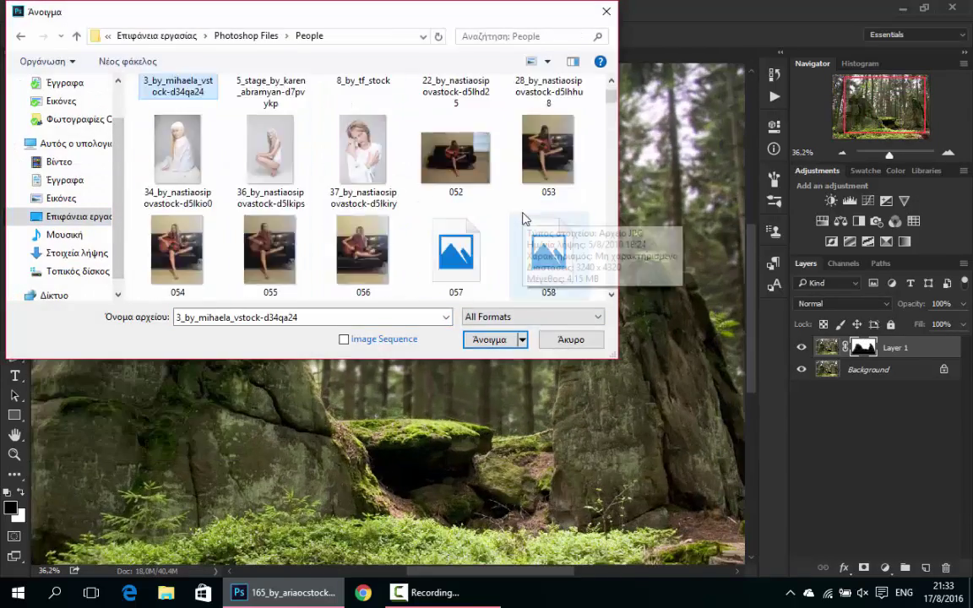
scroll(456, 169, "down", 3)
scroll(454, 125, "down", 5)
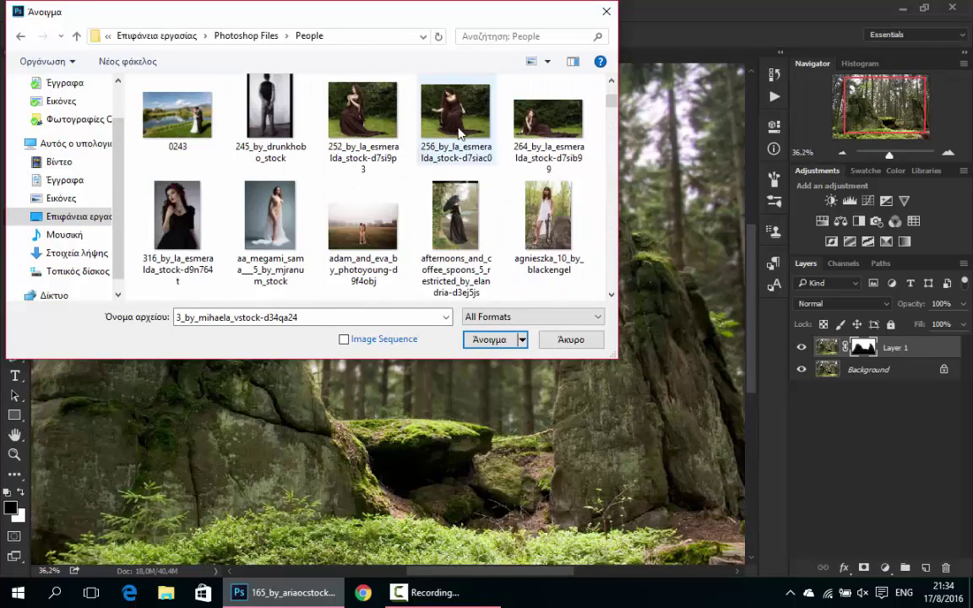
scroll(460, 128, "down", 2)
scroll(464, 132, "down", 2)
scroll(445, 201, "down", 2)
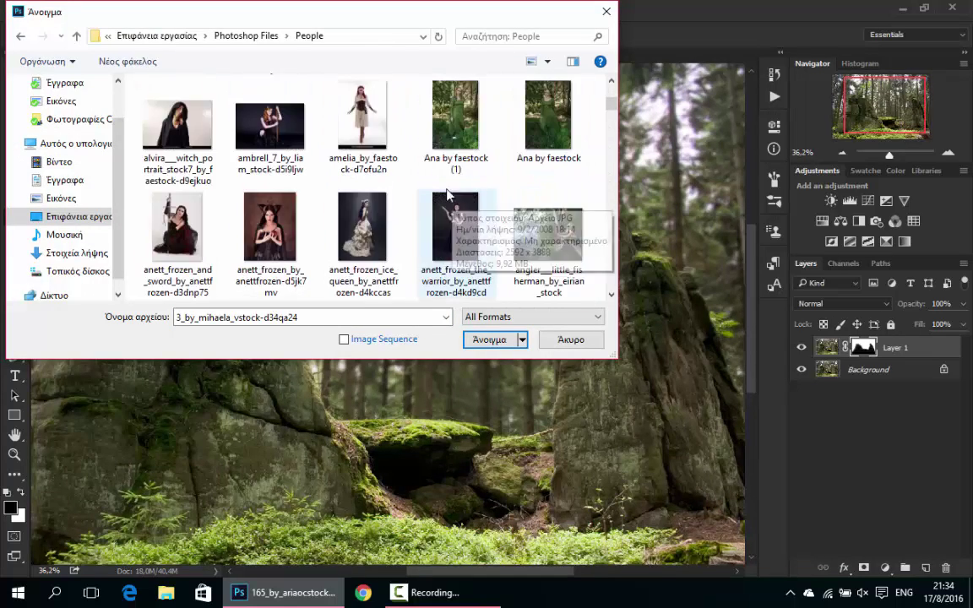
scroll(473, 203, "down", 4)
scroll(569, 202, "down", 3)
scroll(561, 190, "down", 3)
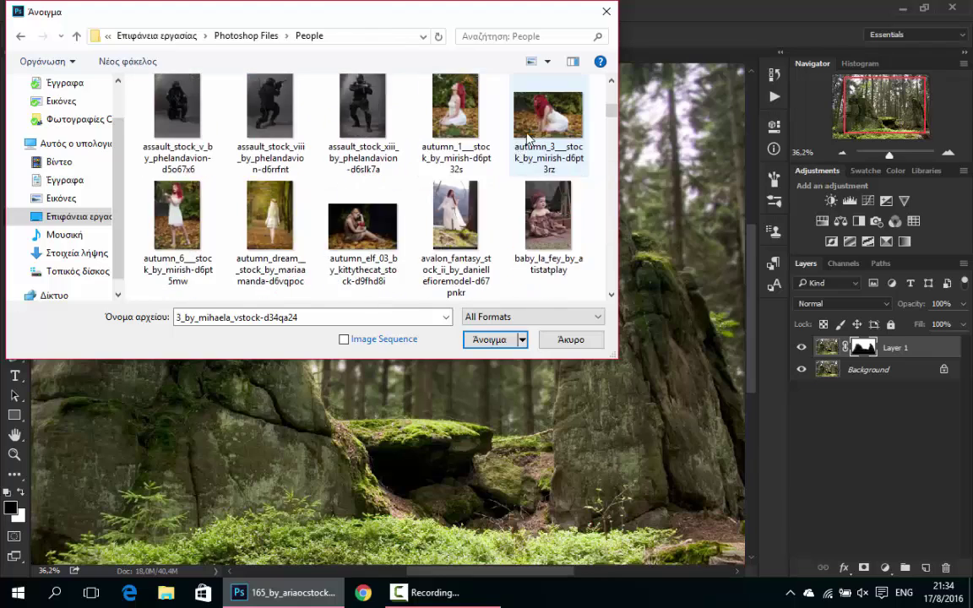
scroll(545, 160, "down", 2)
scroll(539, 149, "down", 1)
scroll(540, 147, "down", 1)
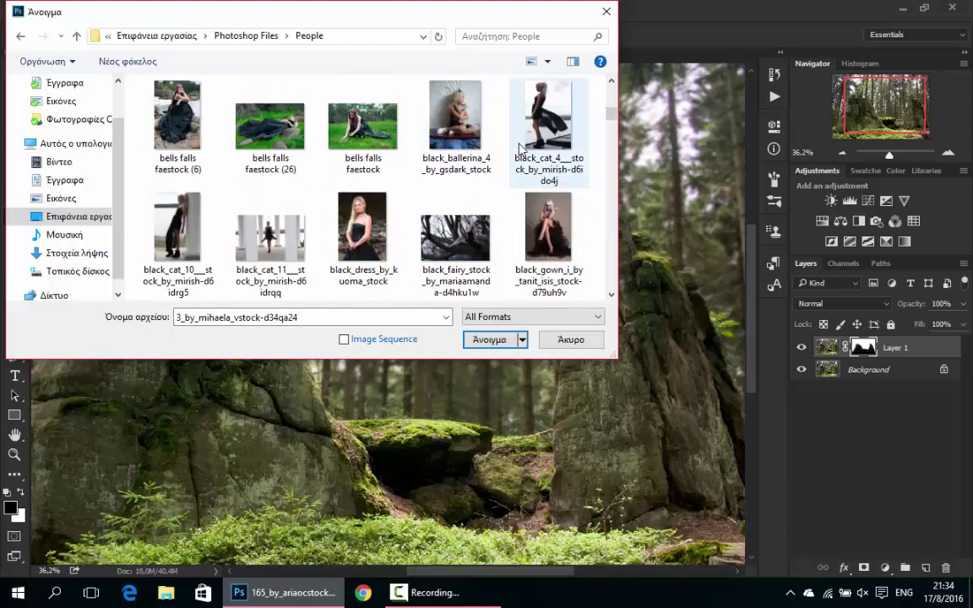
scroll(542, 146, "down", 1)
scroll(545, 143, "down", 1)
scroll(545, 143, "down", 2)
scroll(537, 144, "down", 3)
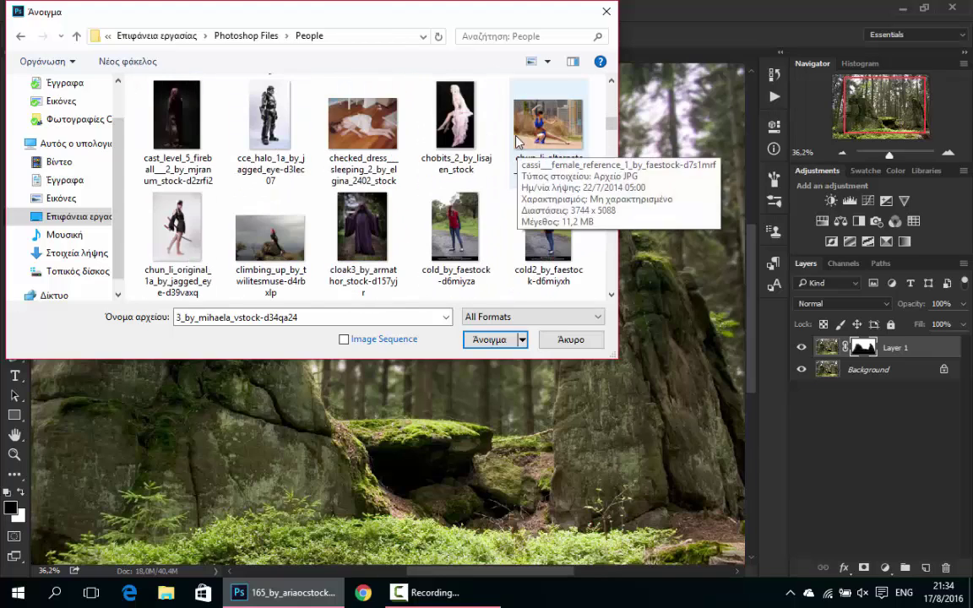
scroll(523, 142, "down", 2)
scroll(502, 141, "down", 1)
scroll(497, 140, "down", 2)
scroll(494, 138, "down", 3)
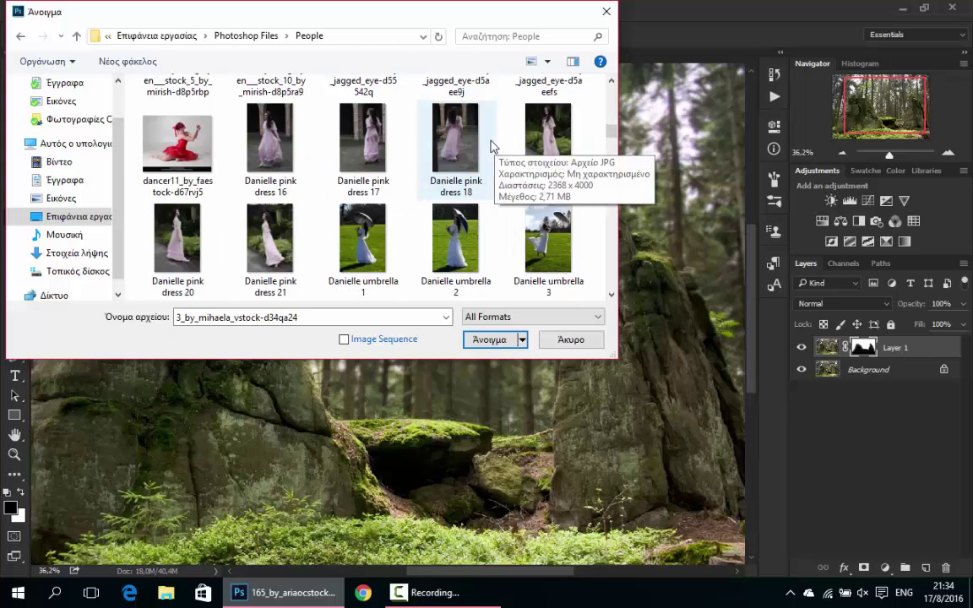
scroll(488, 136, "down", 2)
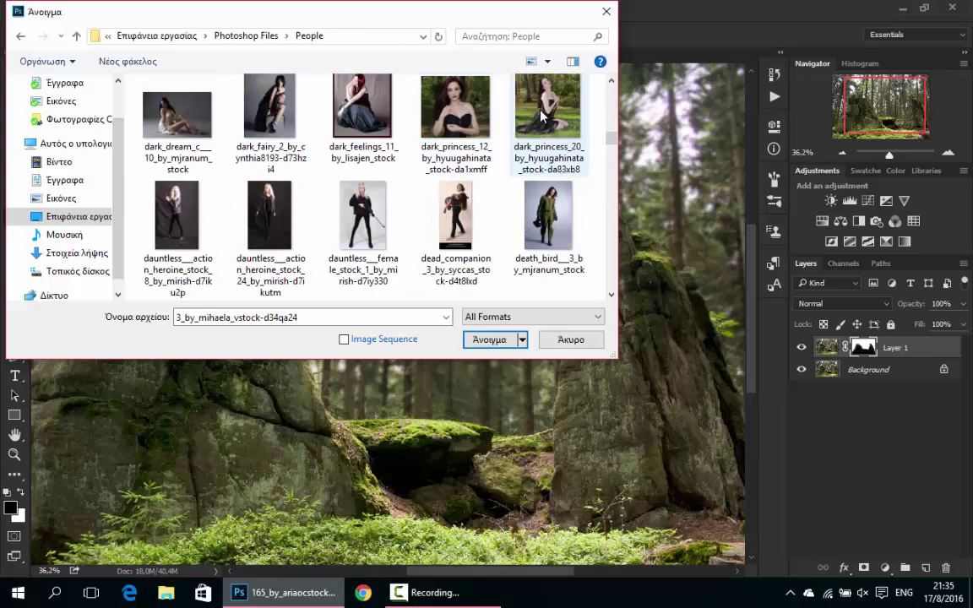
scroll(539, 122, "down", 2)
scroll(534, 128, "down", 3)
scroll(530, 133, "down", 3)
scroll(527, 138, "down", 2)
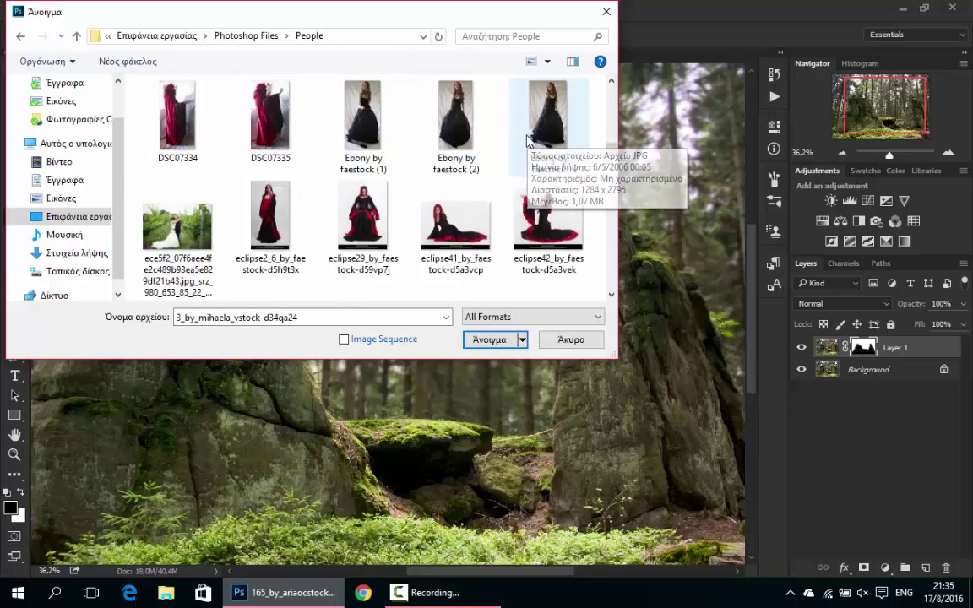
scroll(525, 137, "down", 3)
scroll(522, 135, "down", 3)
scroll(520, 134, "down", 3)
scroll(517, 131, "down", 3)
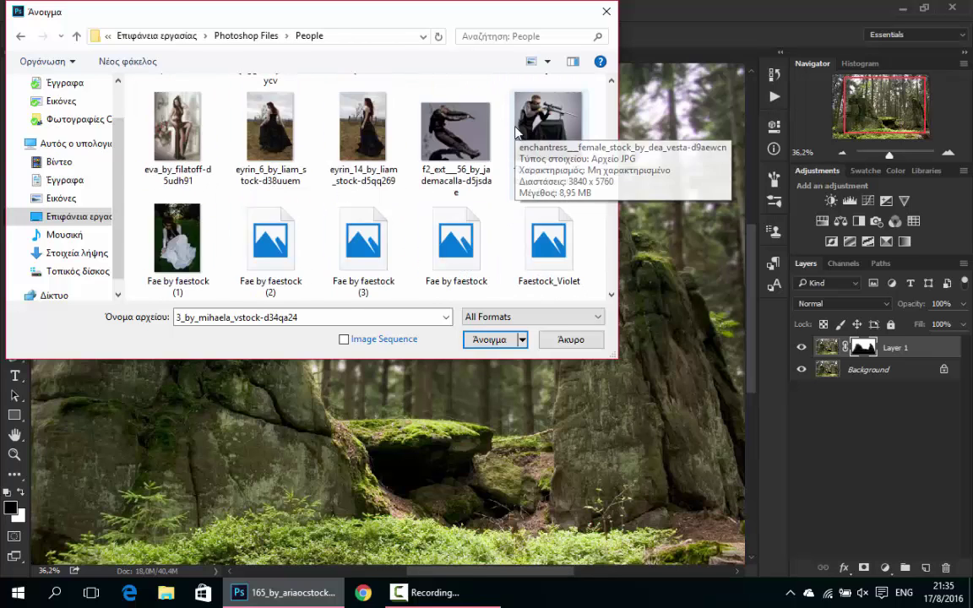
scroll(516, 131, "down", 2)
scroll(454, 166, "down", 1)
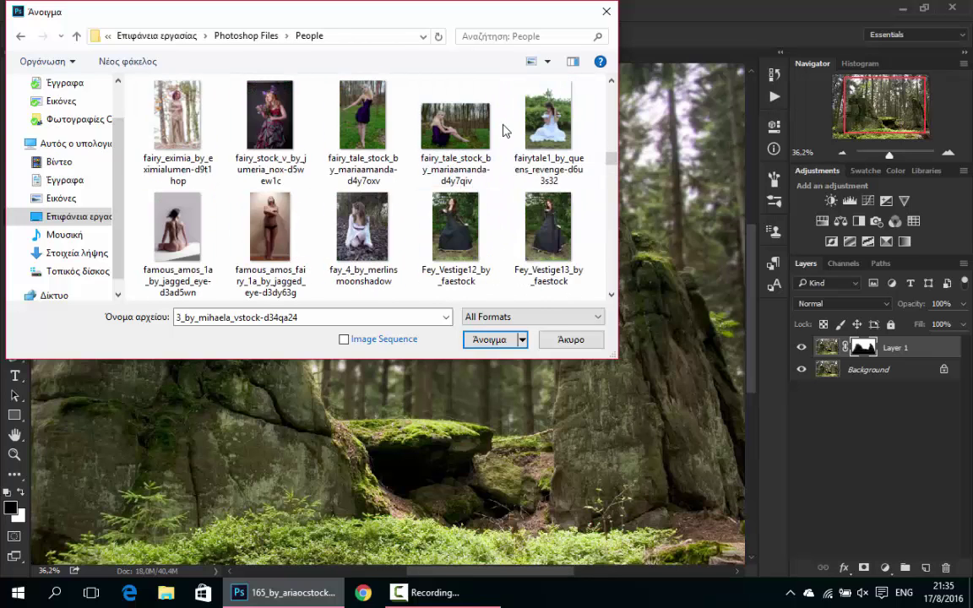
scroll(510, 162, "down", 3)
scroll(505, 169, "down", 1)
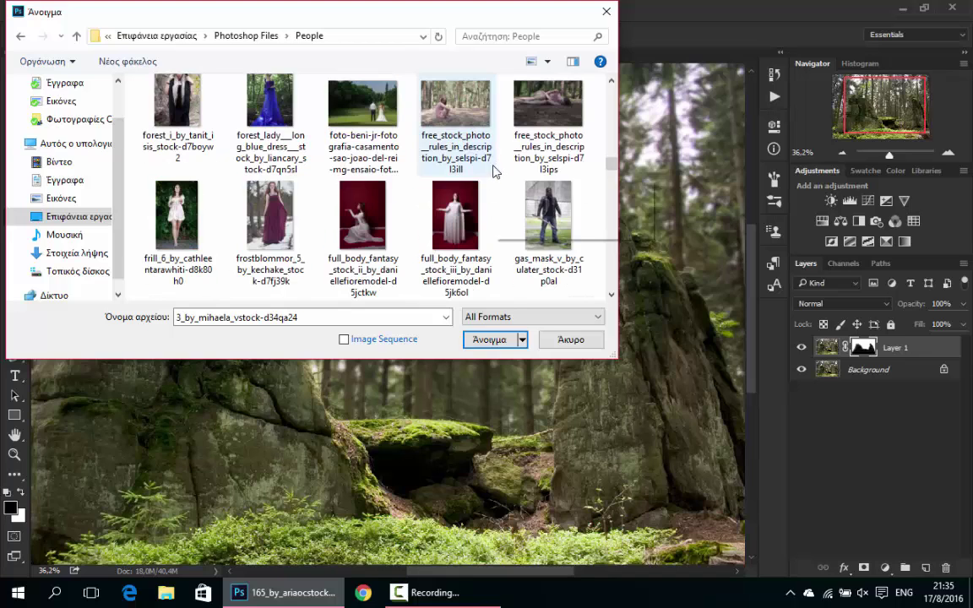
scroll(498, 169, "down", 2)
scroll(491, 159, "down", 1)
scroll(490, 150, "down", 1)
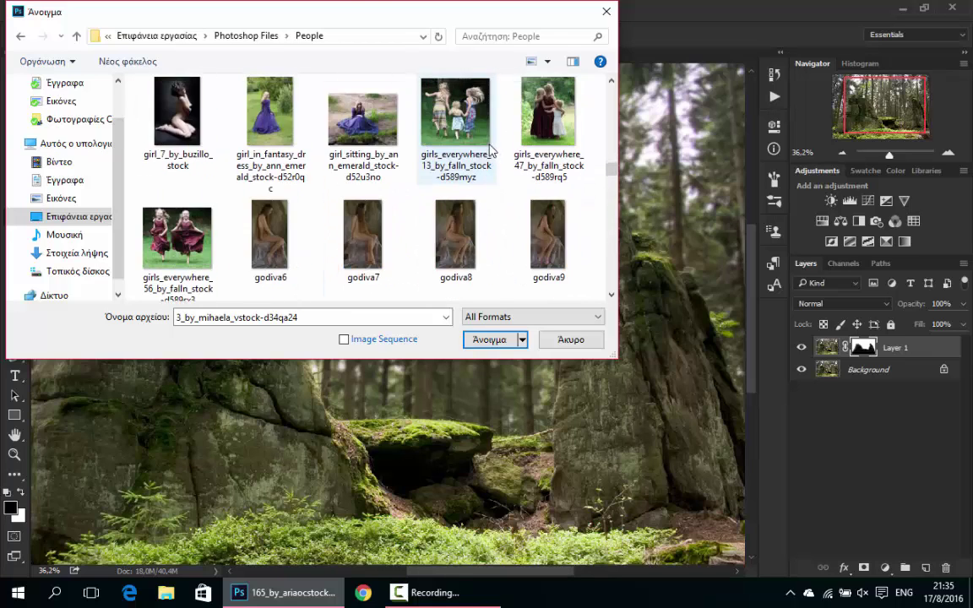
scroll(490, 150, "down", 2)
scroll(490, 150, "down", 1)
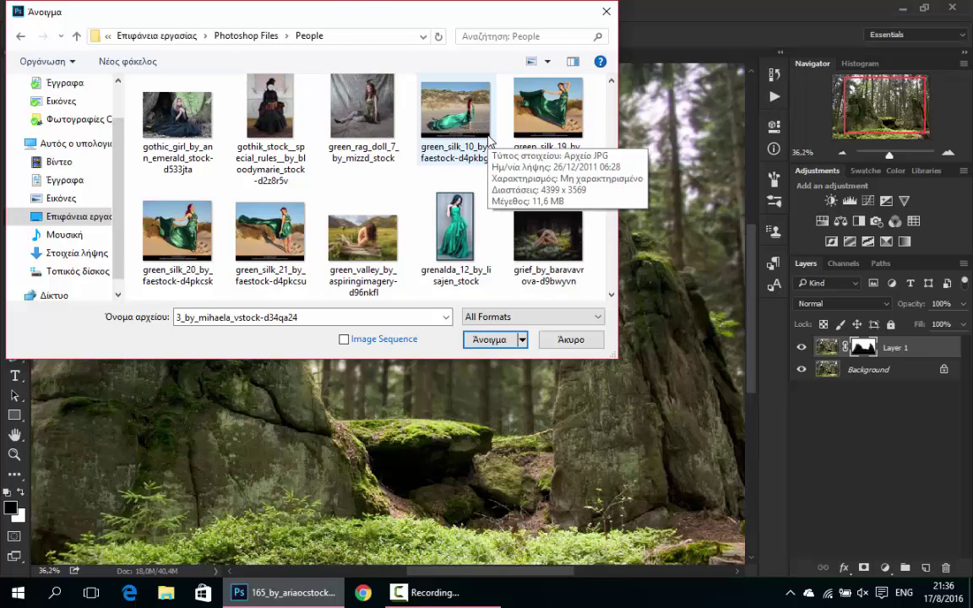
scroll(490, 137, "down", 3)
scroll(498, 130, "down", 3)
scroll(495, 123, "down", 1)
scroll(486, 131, "down", 1)
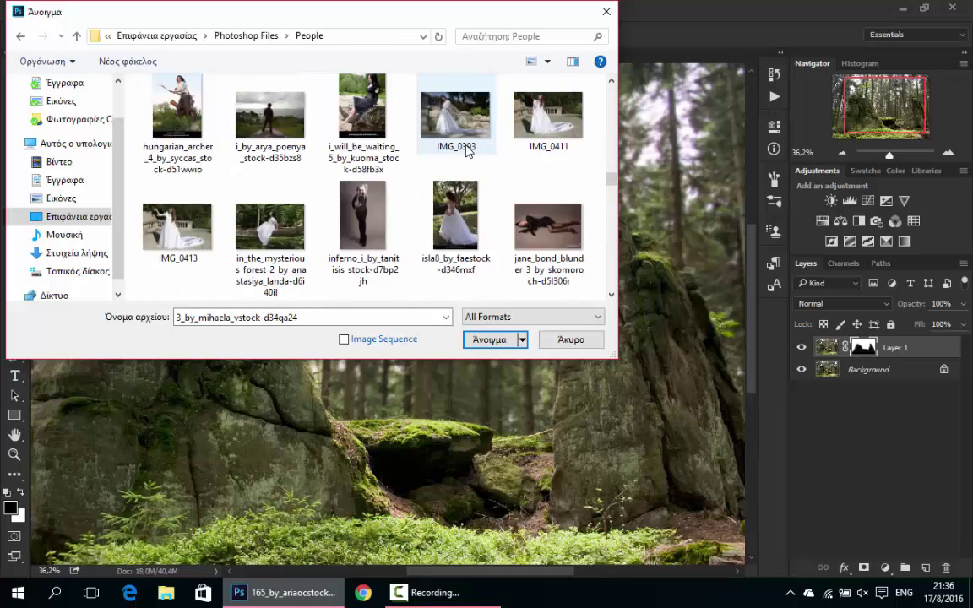
scroll(469, 150, "down", 2)
scroll(481, 152, "down", 2)
scroll(498, 152, "down", 1)
scroll(511, 153, "down", 2)
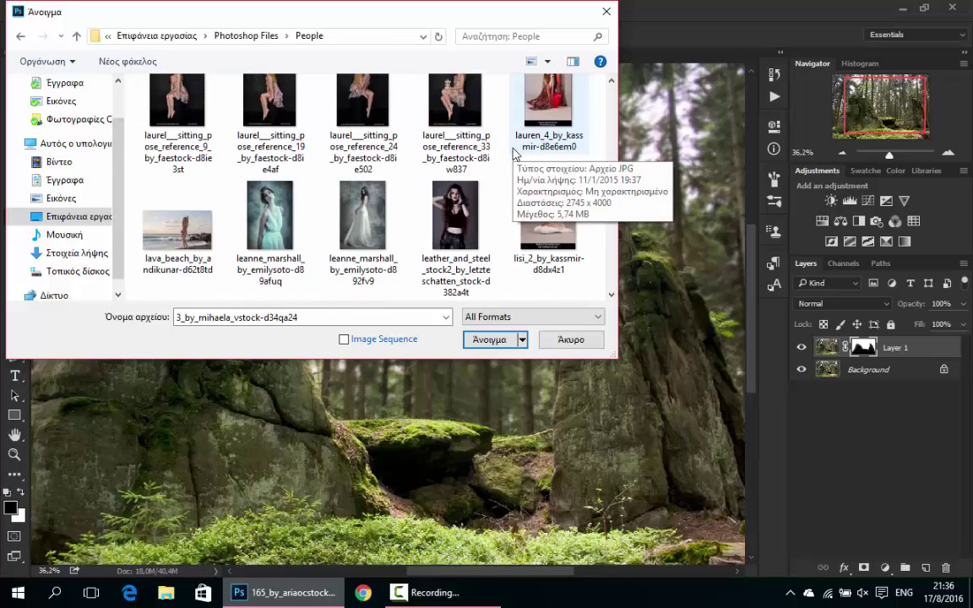
scroll(507, 152, "down", 1)
scroll(464, 147, "down", 2)
scroll(462, 139, "down", 3)
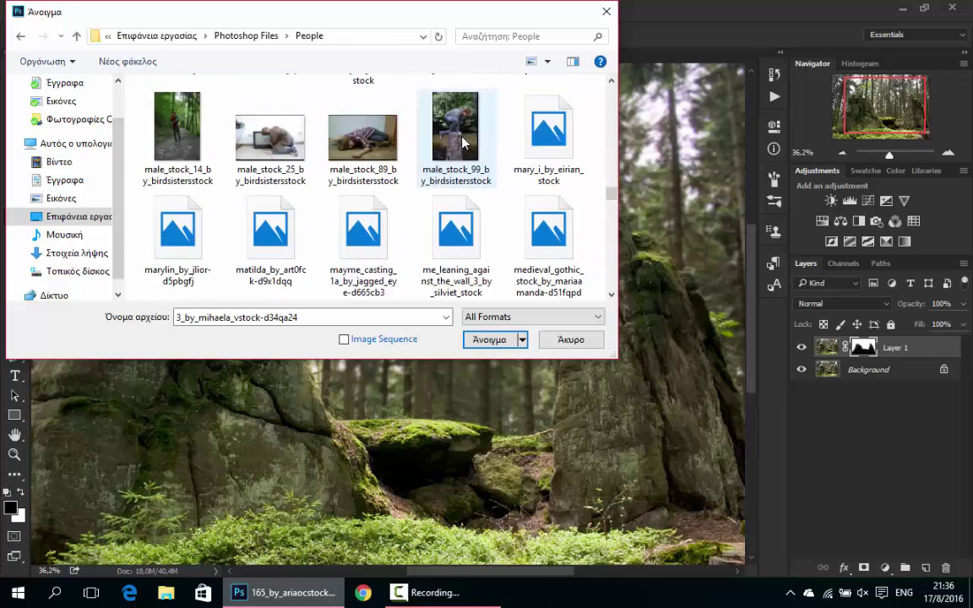
scroll(462, 141, "down", 2)
scroll(461, 142, "down", 2)
scroll(462, 143, "down", 2)
scroll(462, 143, "down", 3)
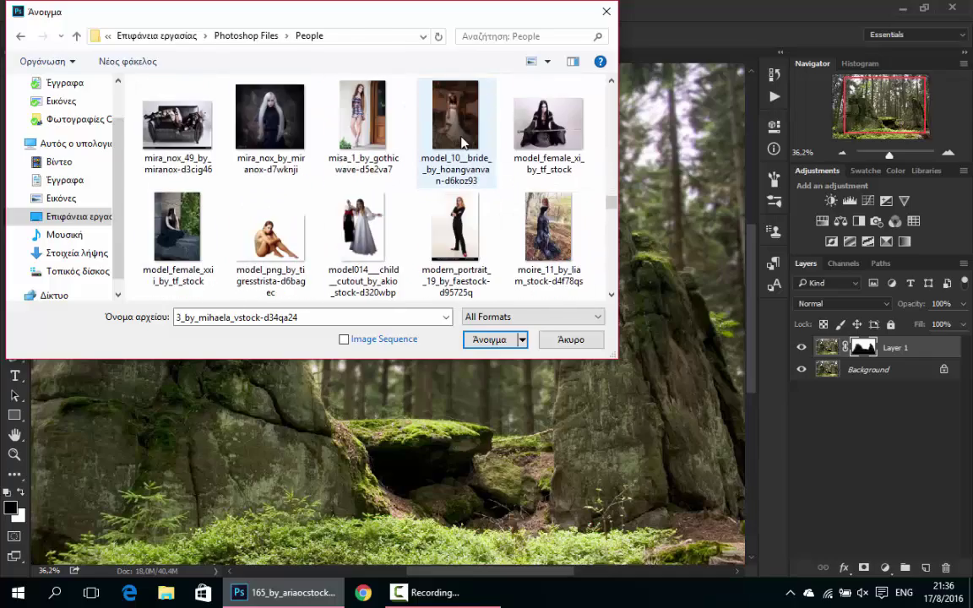
scroll(461, 143, "down", 2)
left_click(363, 127)
- Open the morgaine_10 photo and quick-select the woman from hood down to her shoe
left_click(502, 346)
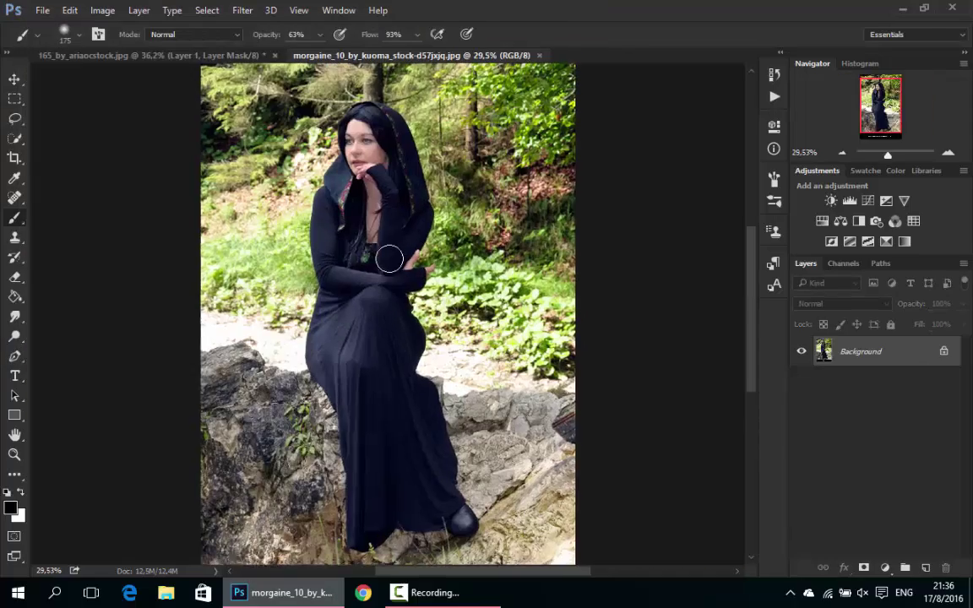
left_click(15, 355)
scroll(412, 386, "up", 2)
scroll(442, 361, "up", 2)
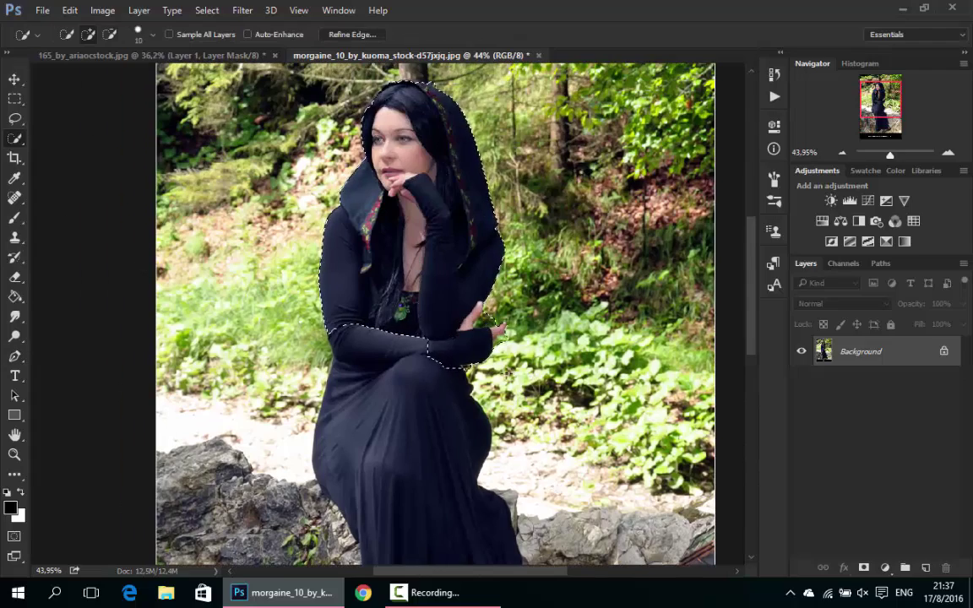
scroll(496, 351, "up", 2)
left_click_drag(496, 352, 387, 321)
scroll(387, 321, "down", 6)
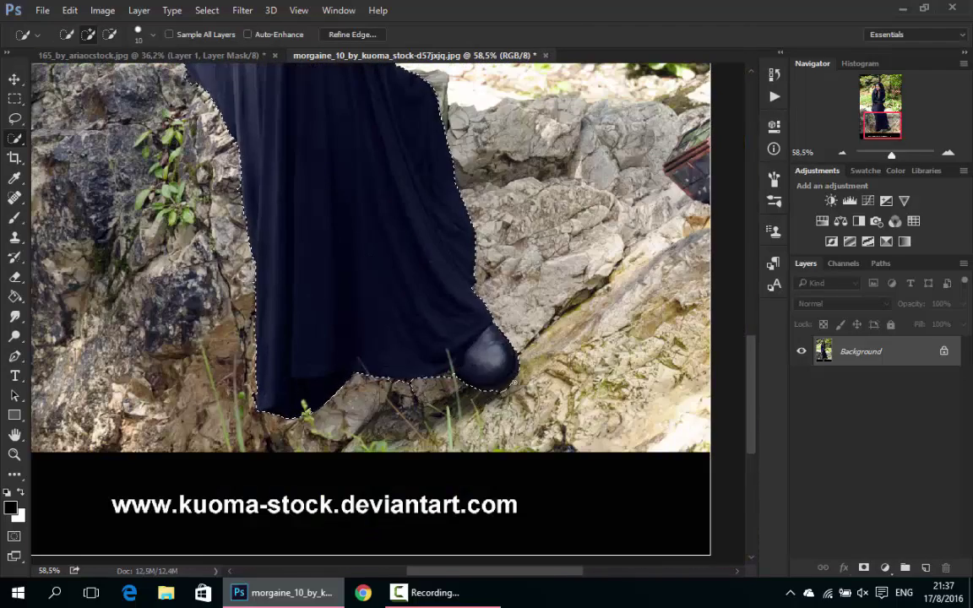
scroll(419, 304, "down", 2)
scroll(419, 304, "up", 8)
- Mask the woman, hide leftover leaves by her hand, and set a small full-opacity brush
left_click(864, 568)
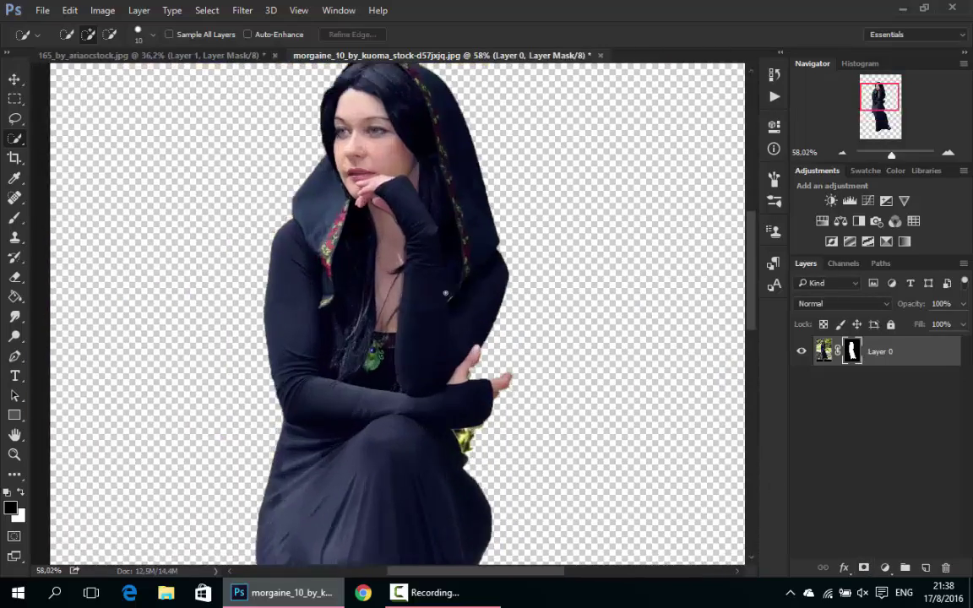
scroll(399, 282, "up", 9)
left_click_drag(337, 329, 382, 315)
key("Delete")
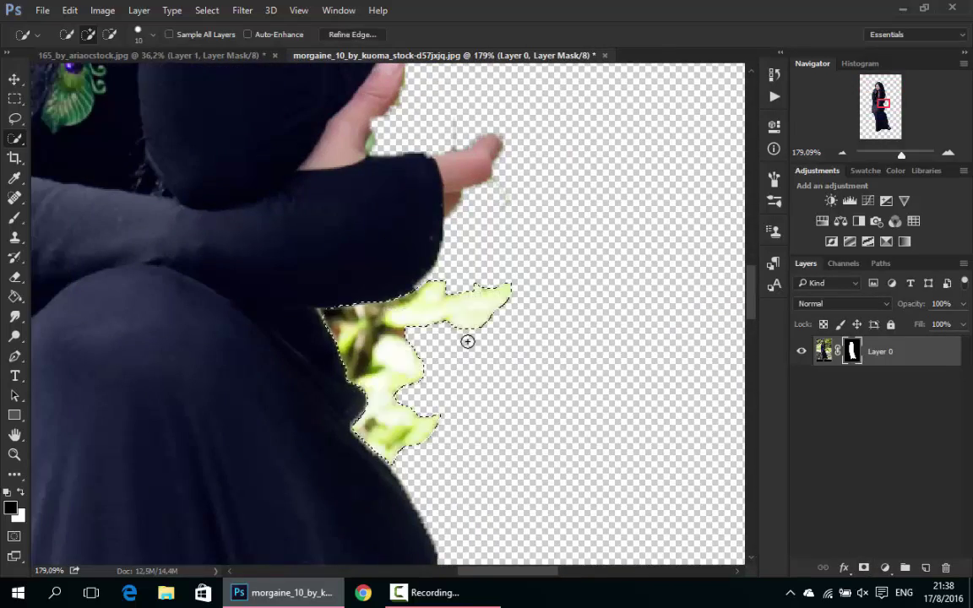
key("ctrl+z")
key("ctrl+d")
key("b")
scroll(485, 271, "up", 3)
key("bracketleft")
key("bracketleft")
key("bracketleft")
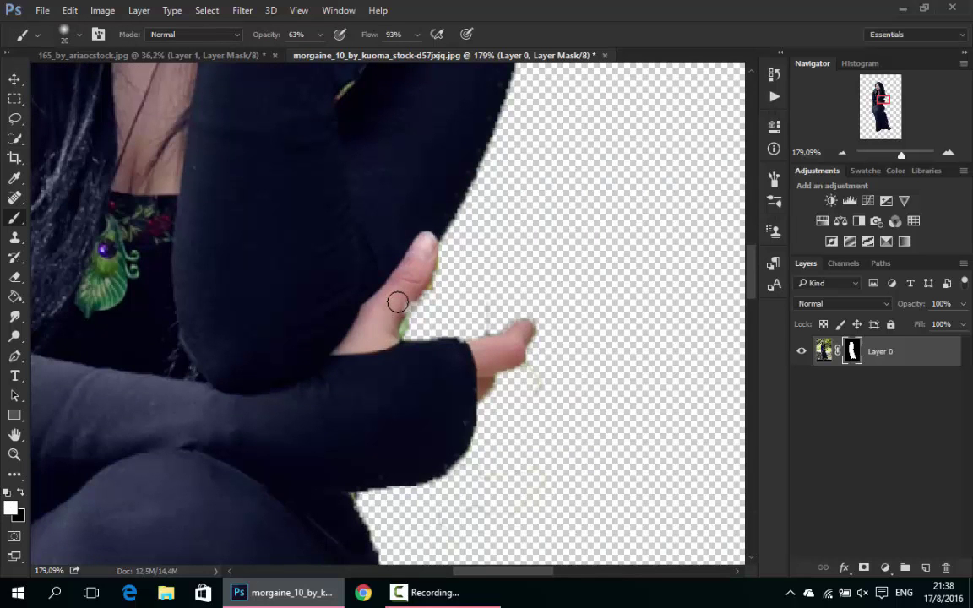
key("0")
key("shift+0")
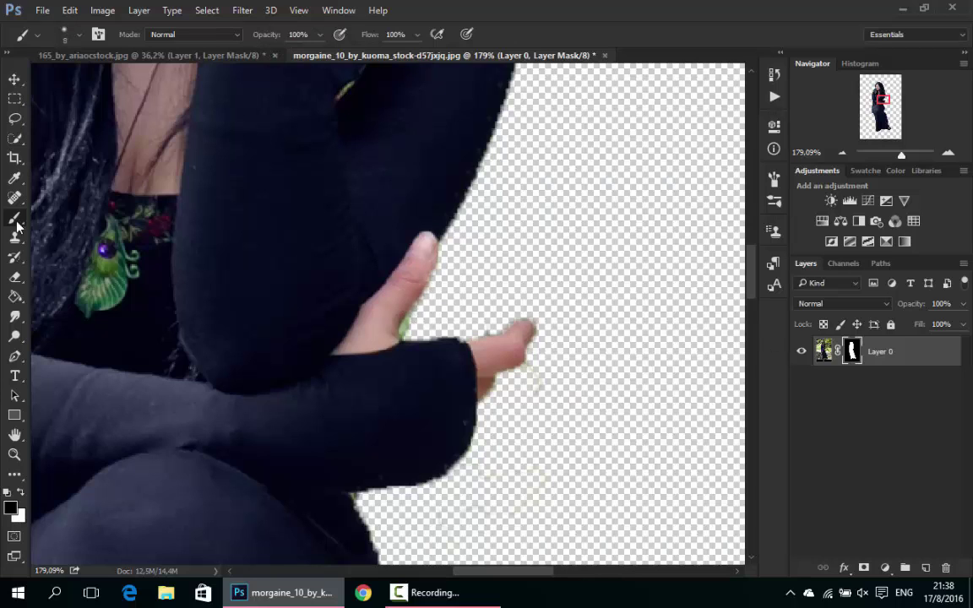
- Trace the gap between hand and sleeve with a Pen path and make it a selection
key("p")
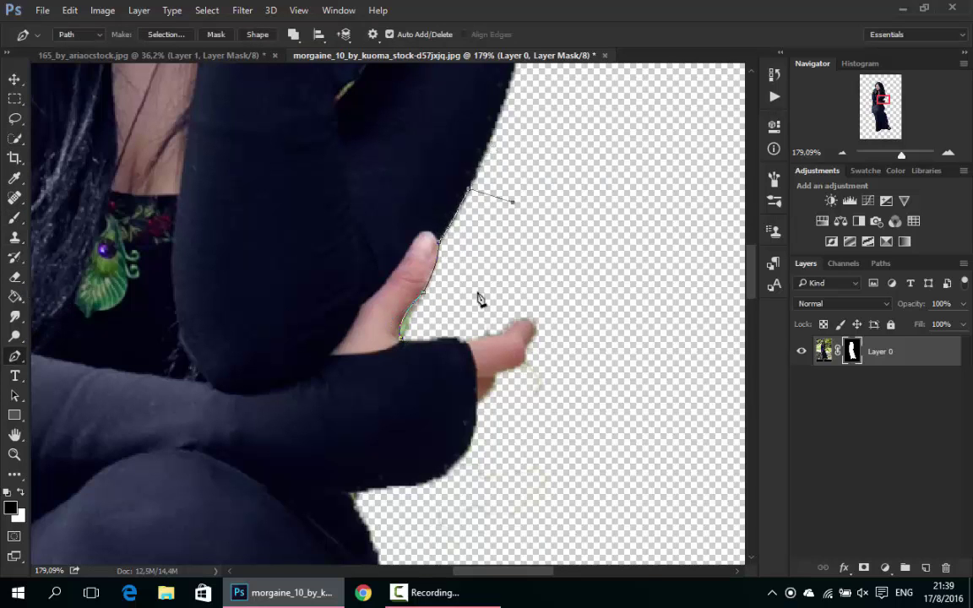
right_click(431, 342)
left_click(502, 261)
key("Return")
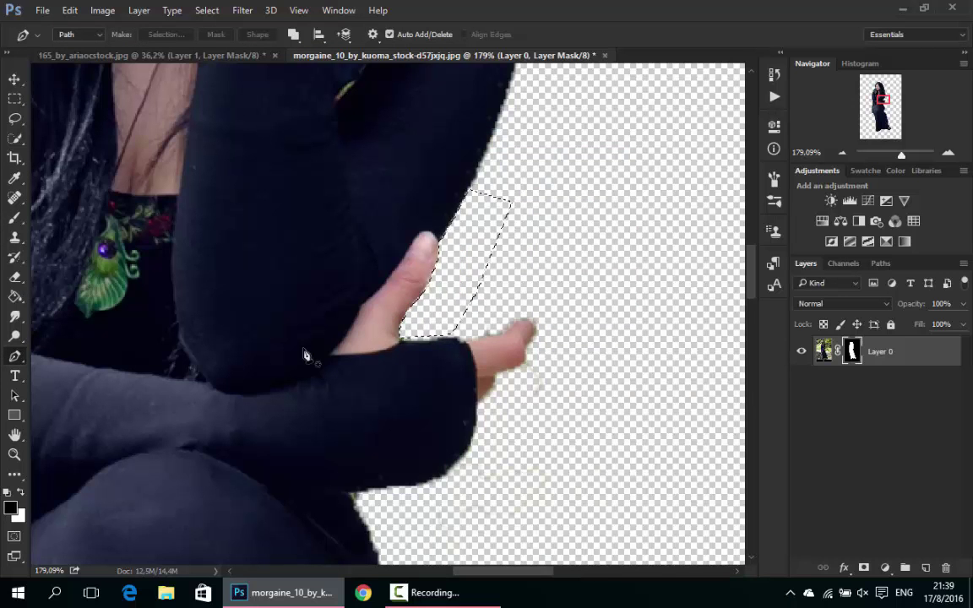
key("b")
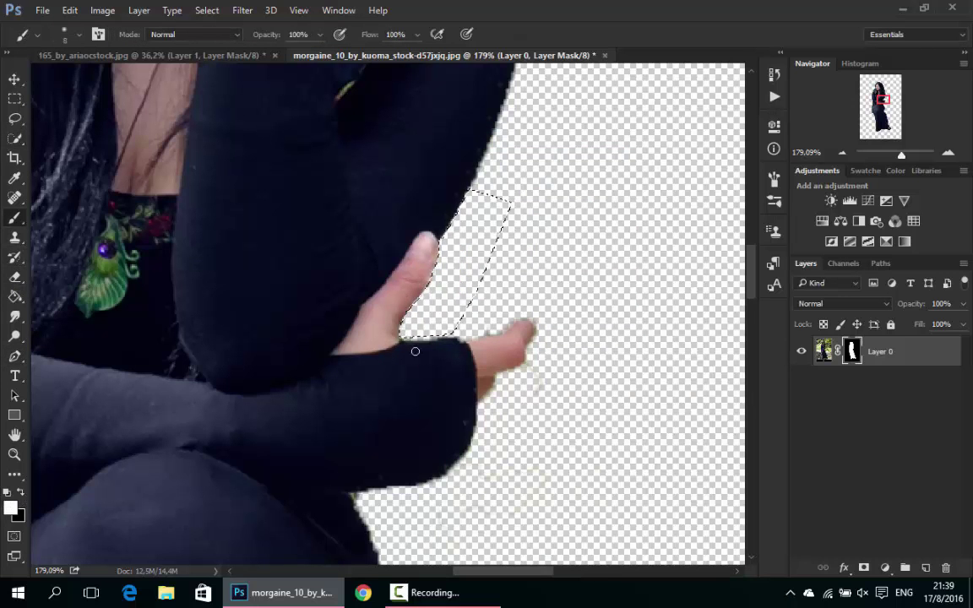
scroll(432, 374, "down", 2)
scroll(405, 337, "down", 2)
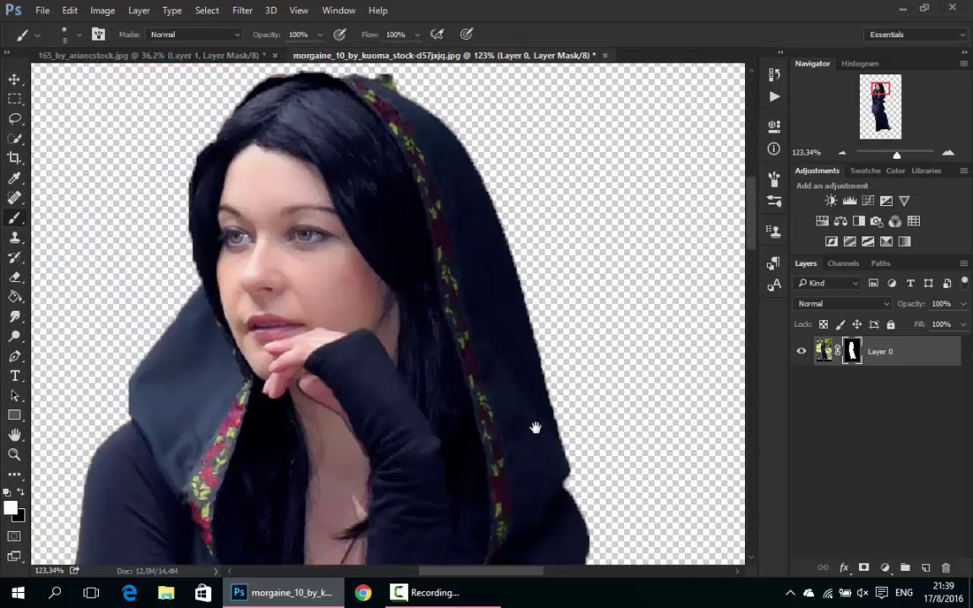
scroll(341, 268, "down", 2)
- Bring the woman into the forest file, scale her to 54%, and place her on the mossy rock
key("v")
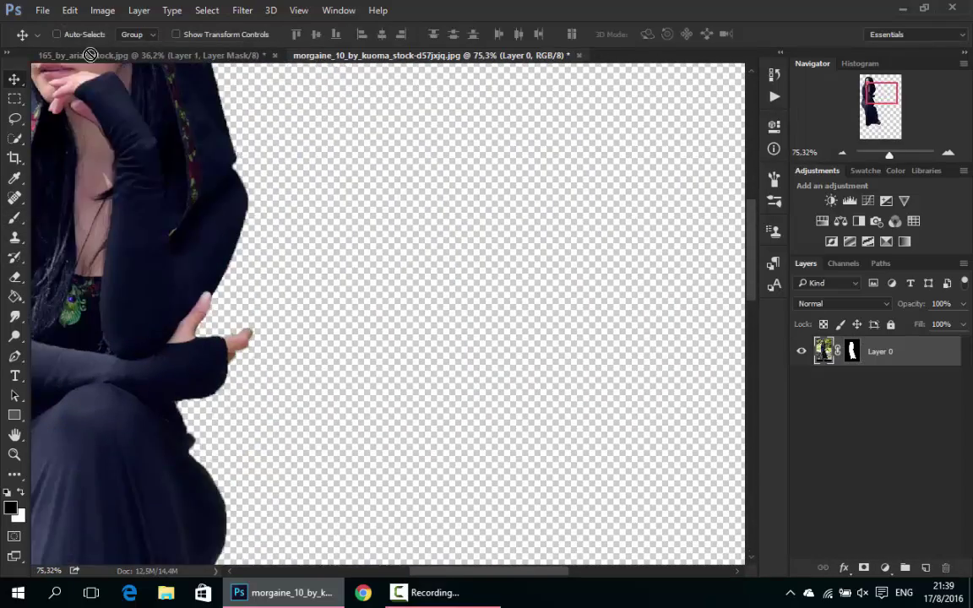
left_click_drag(389, 127, 439, 144)
left_click(565, 279)
key("ctrl+t")
left_click_drag(282, 95, 422, 245)
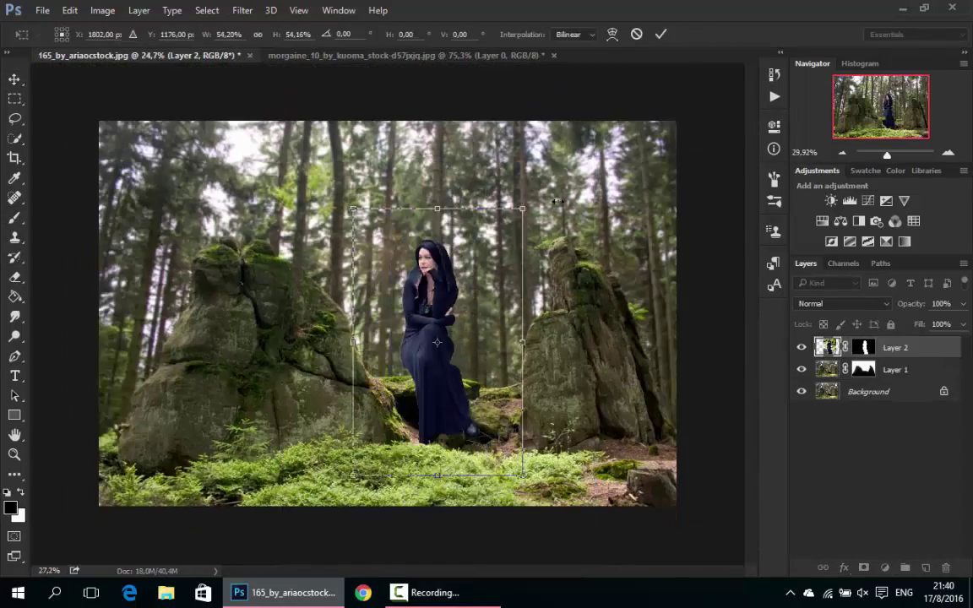
scroll(431, 338, "up", 3)
mouse_move(269, 237)
left_mouse_down()
mouse_move(428, 301)
mouse_move(405, 297)
left_mouse_up()
scroll(365, 283, "down", 3)
scroll(397, 304, "up", 1)
right_click(395, 74)
left_click(521, 311)
right_click(423, 302)
left_click(473, 543)
key("Return")
- Refine her mask with Radius 0.5, Smooth 11 and Shift Edge -43%
scroll(604, 158, "up", 2)
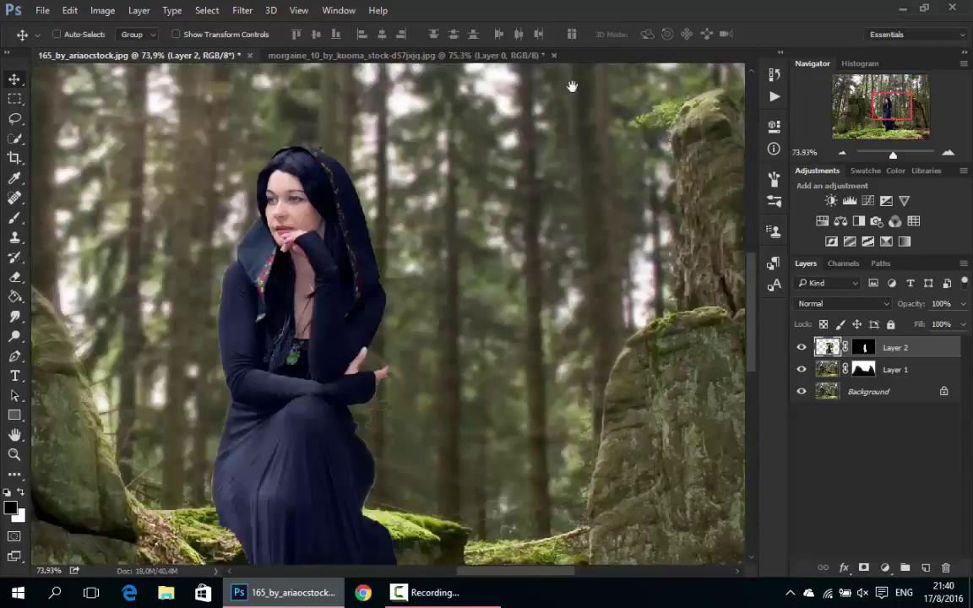
left_click_drag(559, 178, 457, 261)
right_click(863, 347)
left_click(823, 473)
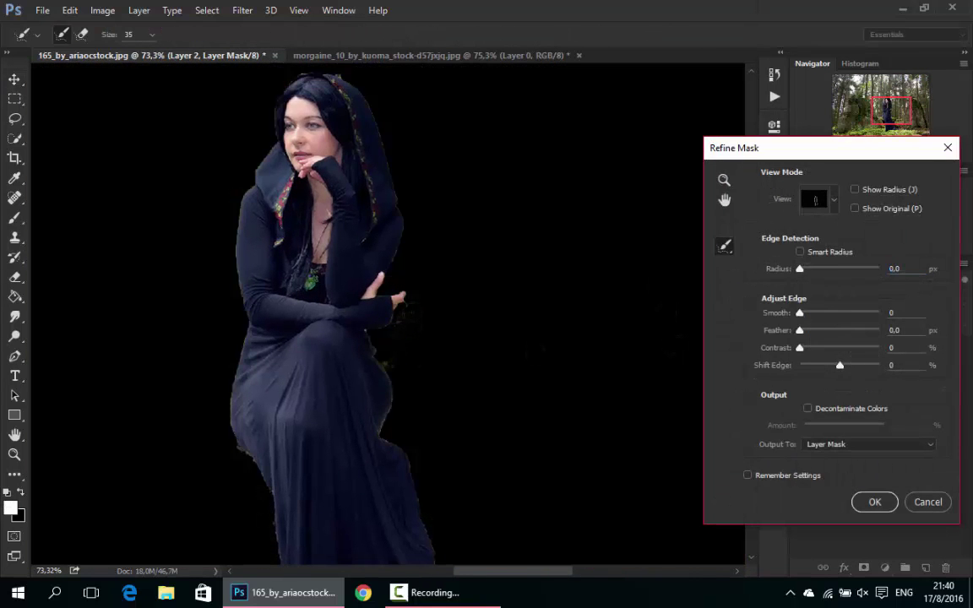
left_click_drag(798, 268, 802, 268)
left_click_drag(799, 313, 809, 315)
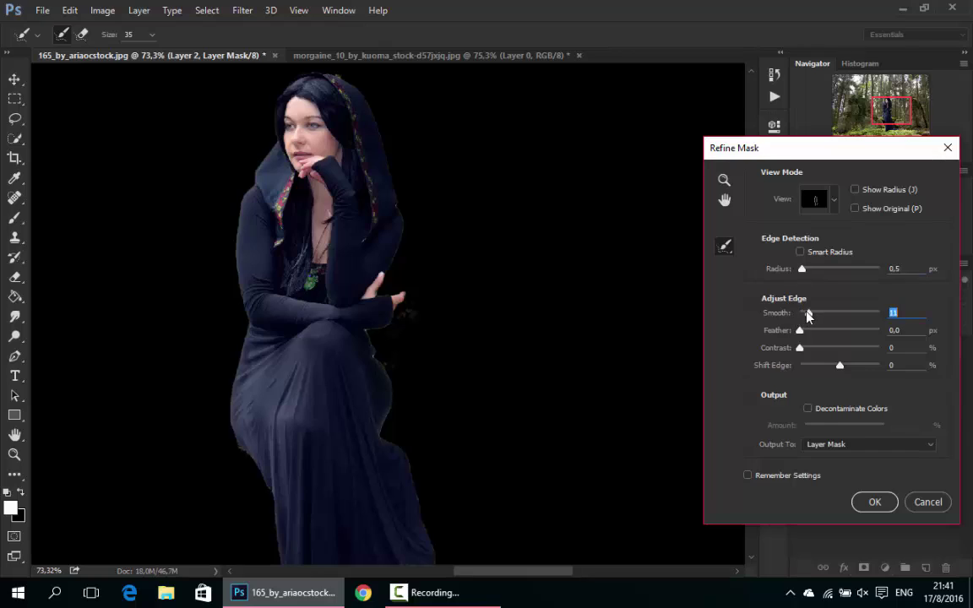
left_click_drag(839, 365, 822, 365)
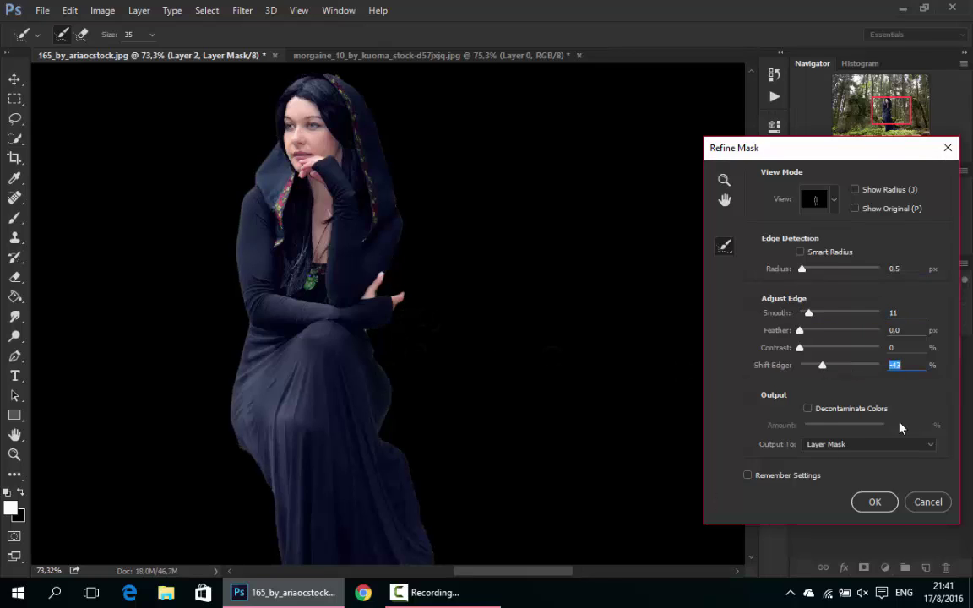
left_click(874, 502)
scroll(388, 304, "down", 3, "alt")
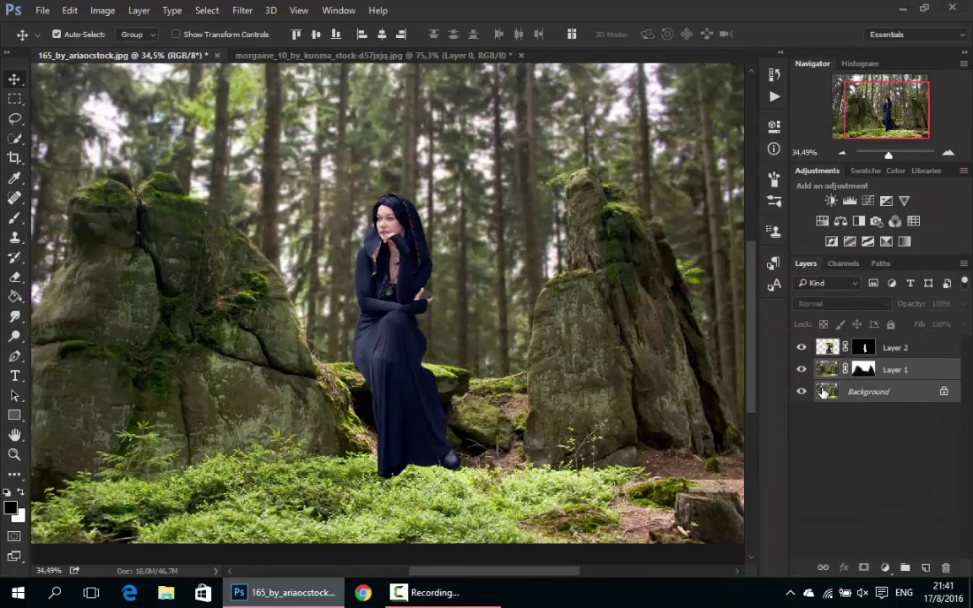
- Merge Layer 1 into the forest and add a clipped Levels layer, nudging the white and black points
key("ctrl+e")
left_click(849, 200)
left_click(639, 386)
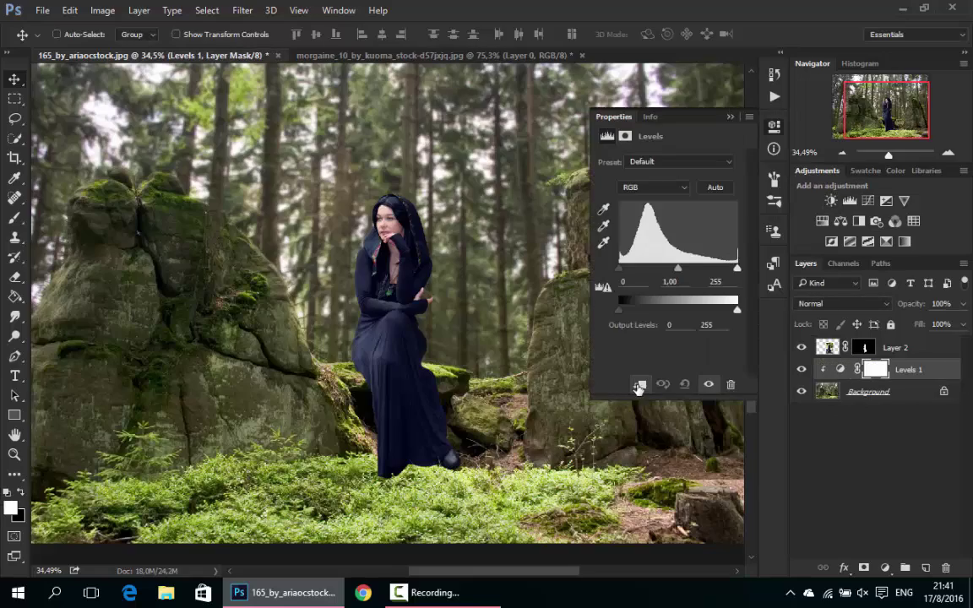
left_click_drag(734, 269, 738, 269)
left_click_drag(620, 268, 624, 270)
- Move the woman slightly lower on the rock and add a clipped Brightness/Contrast layer at -12
left_click(895, 347)
left_click_drag(416, 353, 413, 363)
left_click(831, 200)
left_click(639, 385)
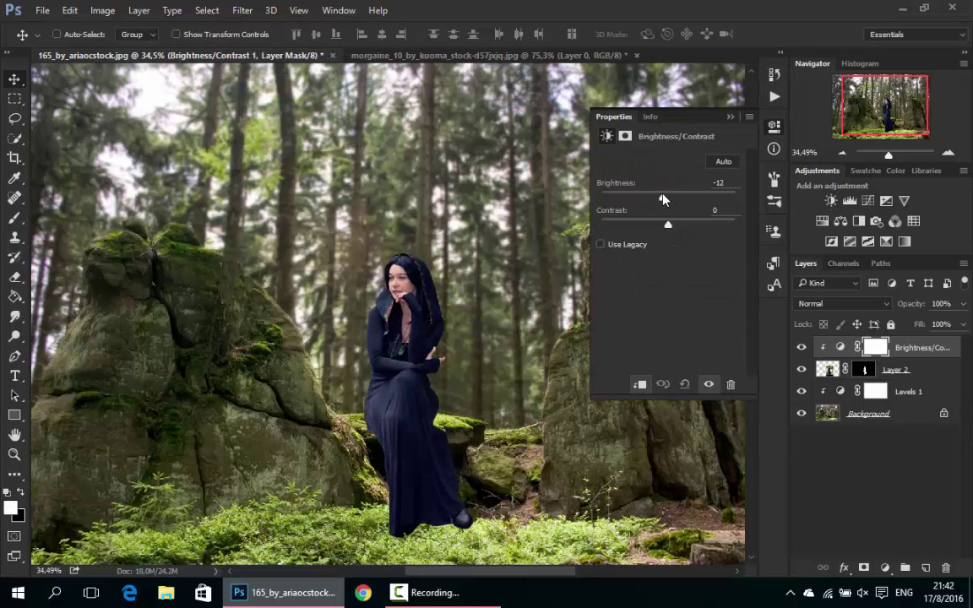
- Check the woman's blend by dropping her opacity to 30% and restoring 100%, then add Color Balance
left_click(895, 369)
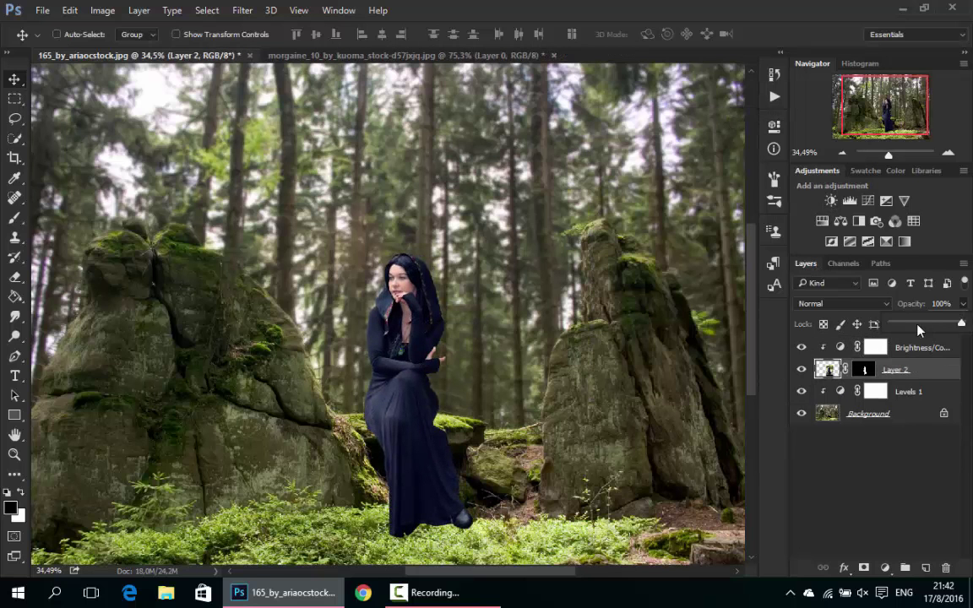
key("3")
key("3")
scroll(519, 359, "up", 2)
key("0")
scroll(369, 388, "down", 2)
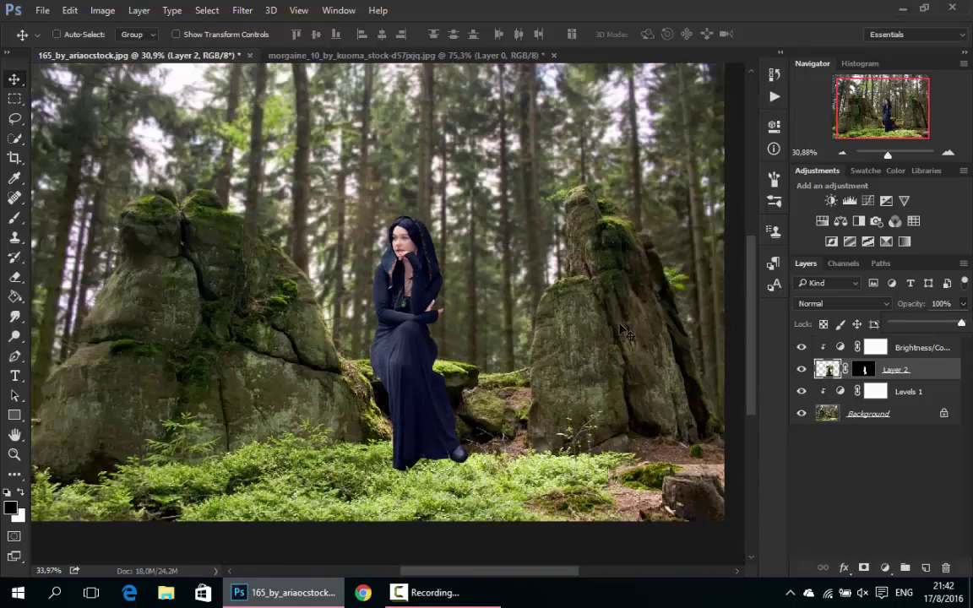
left_click(858, 220)
- Clip the Color Balance and Brightness/Contrast layers to the woman's layer and reopen Color Balance
left_click(827, 380, "alt")
left_click(827, 358, "alt")
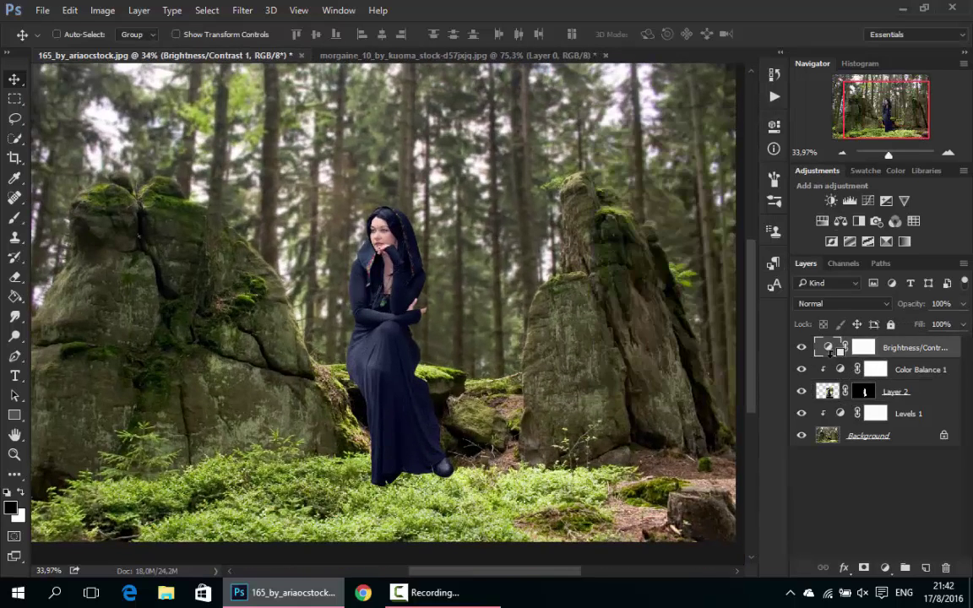
double_click(839, 369)
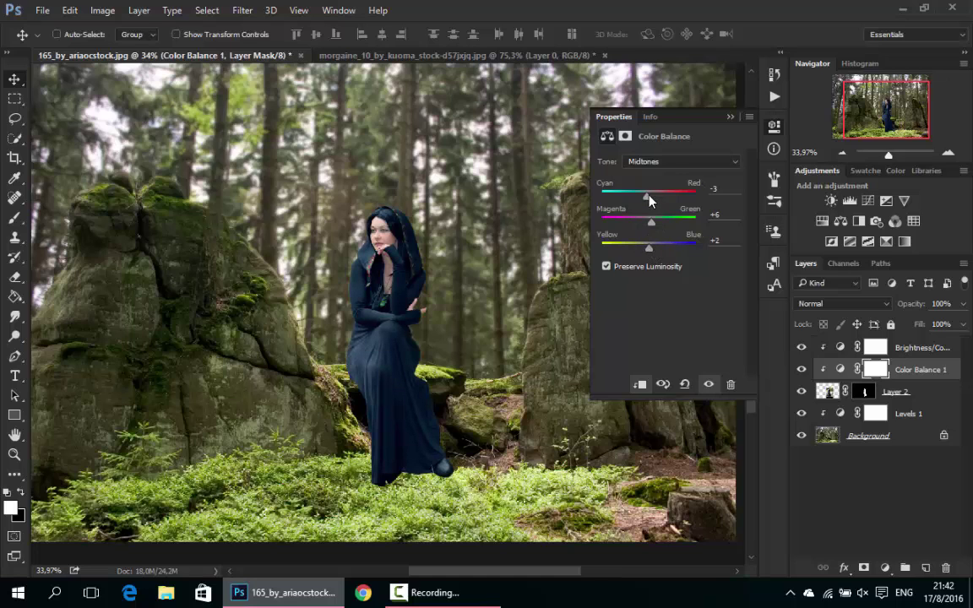
- Shift the shadows toward red and yellow, and the highlights to Cyan-Red -21, Magenta-Green -18
left_click(681, 162)
left_click(651, 174)
left_click_drag(649, 205, 650, 199)
left_click_drag(647, 253, 643, 251)
left_click_drag(653, 201, 642, 201)
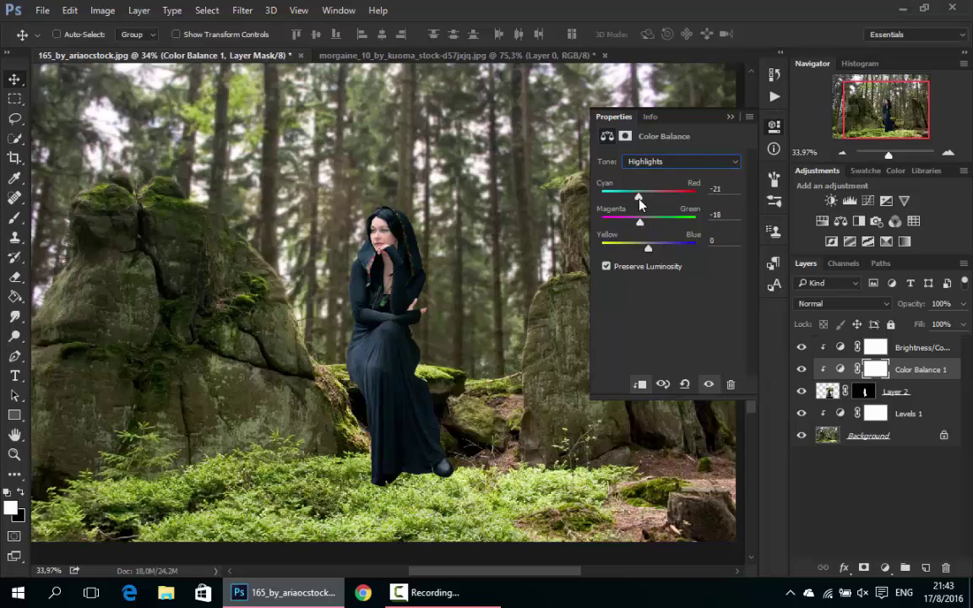
left_click_drag(647, 251, 651, 253)
left_click(731, 123)
scroll(483, 209, "up", 3)
- Create a new Layer 3 beneath the woman's layer and pick the Brush tool
scroll(483, 209, "up", 5)
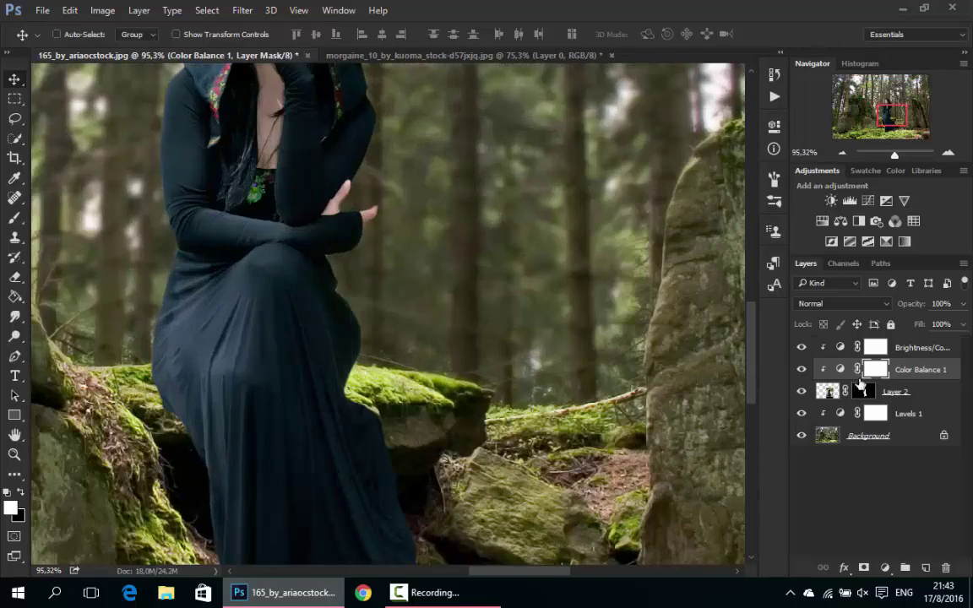
key("ctrl+shift+alt+n")
key("b")
- Paint a black contact shadow along the dress hem and boot edge on Layer 3 at 75% opacity
scroll(367, 347, "up", 6)
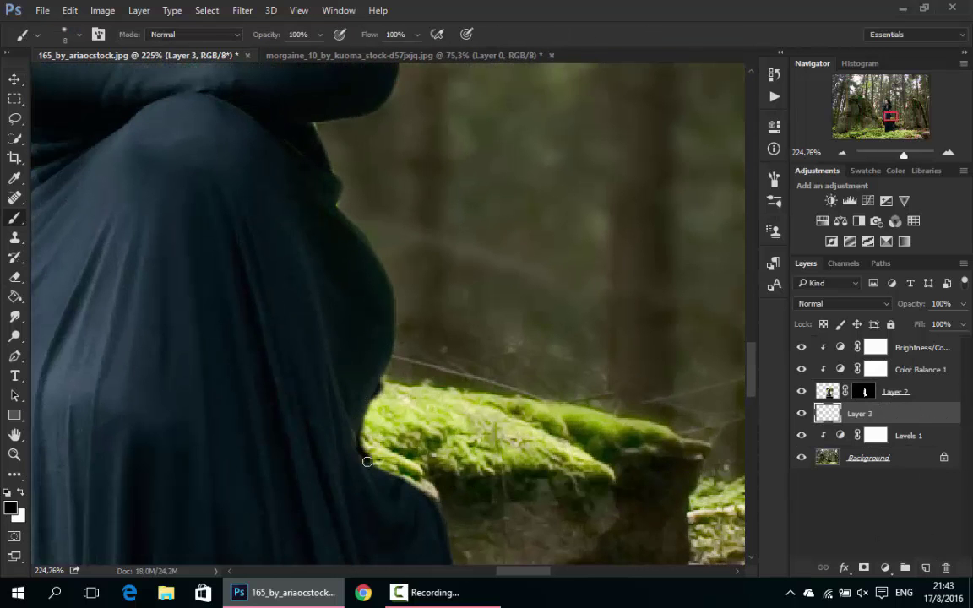
scroll(380, 83, "down", 5)
scroll(90, 384, "down", 4)
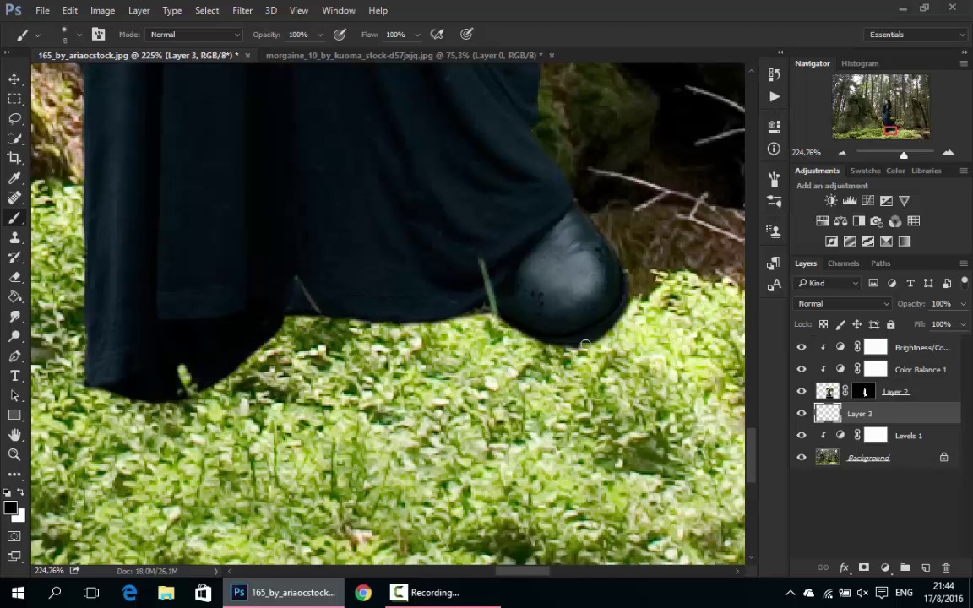
scroll(584, 344, "up", 1)
scroll(588, 338, "right", 1)
left_click_drag(546, 239, 557, 364)
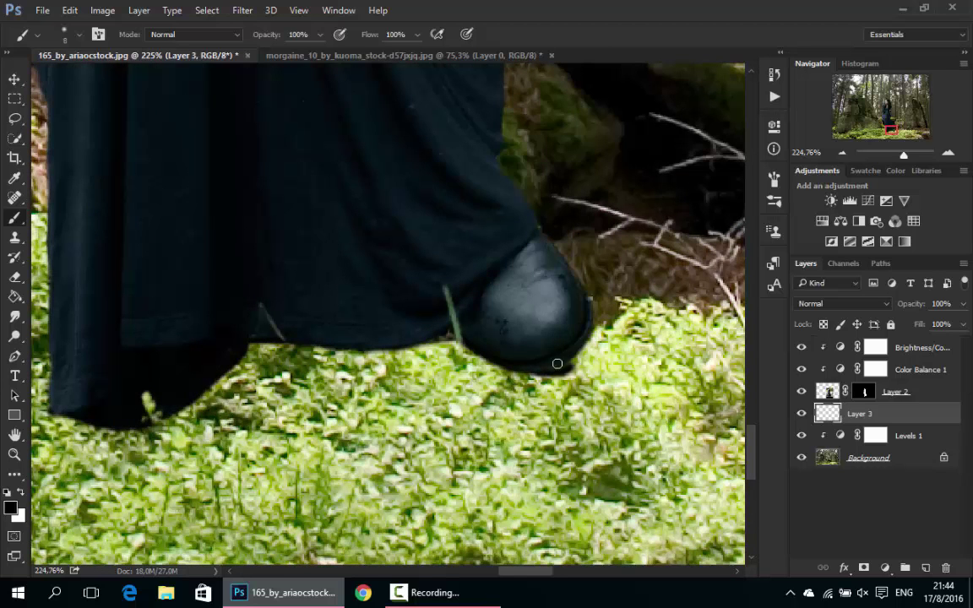
scroll(502, 244, "up", 2)
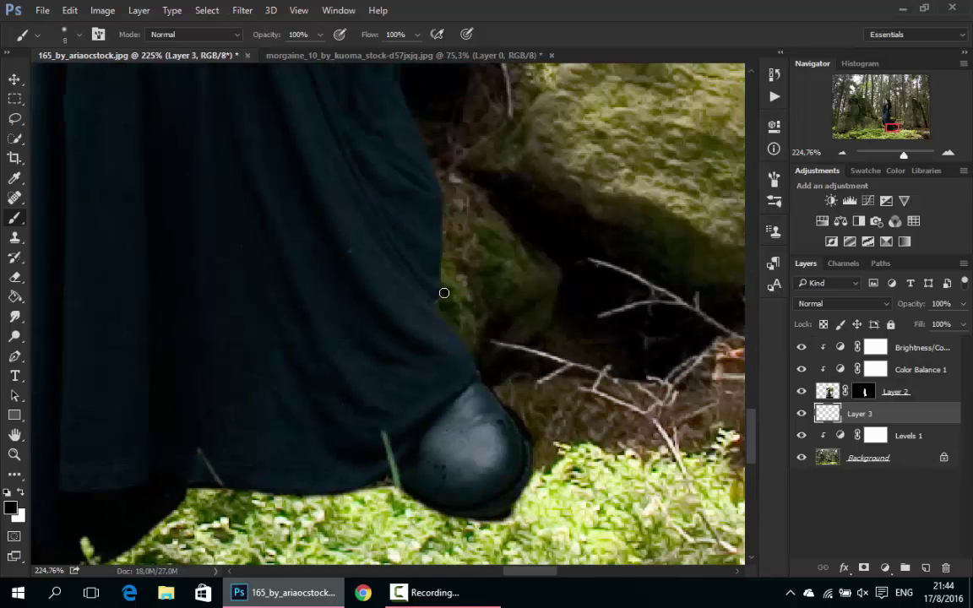
scroll(444, 289, "down", 2)
scroll(460, 469, "down", 2)
scroll(460, 469, "down", 2)
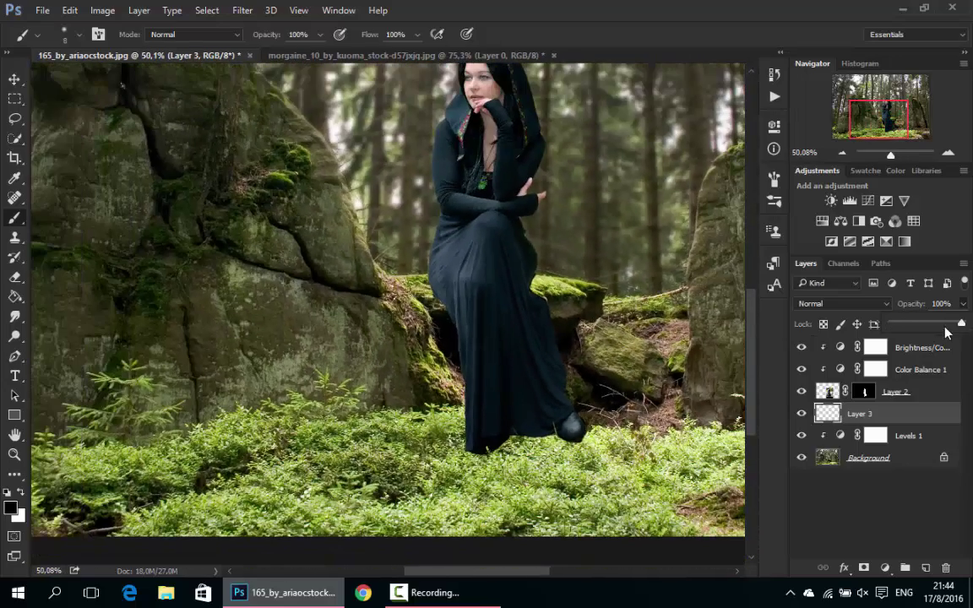
scroll(388, 295, "down", 3)
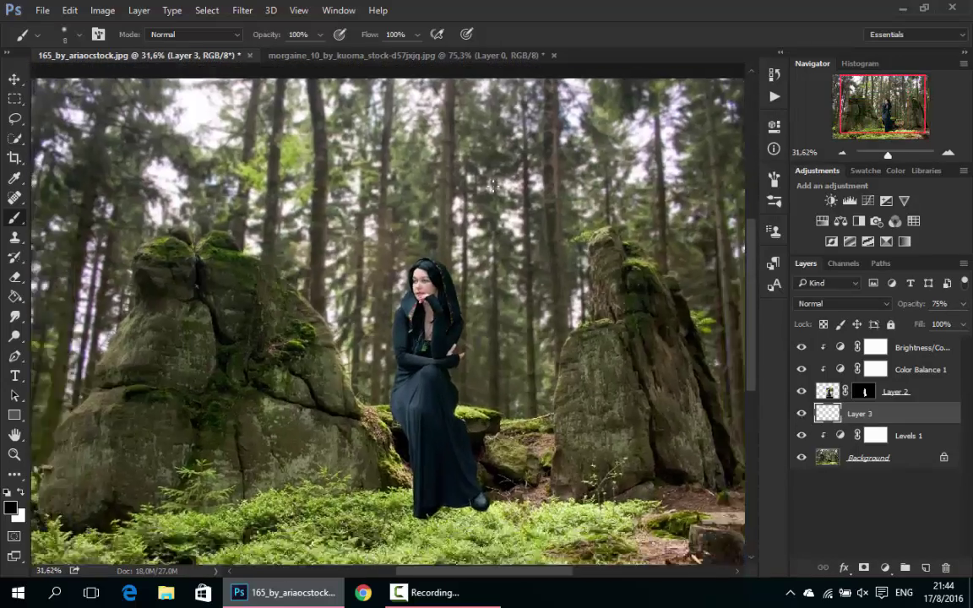
- Add a new Layer 4 at the top of the stack with Overlay blend mode
scroll(389, 295, "up", 3)
left_click(875, 347)
left_click(926, 568)
left_click(842, 303)
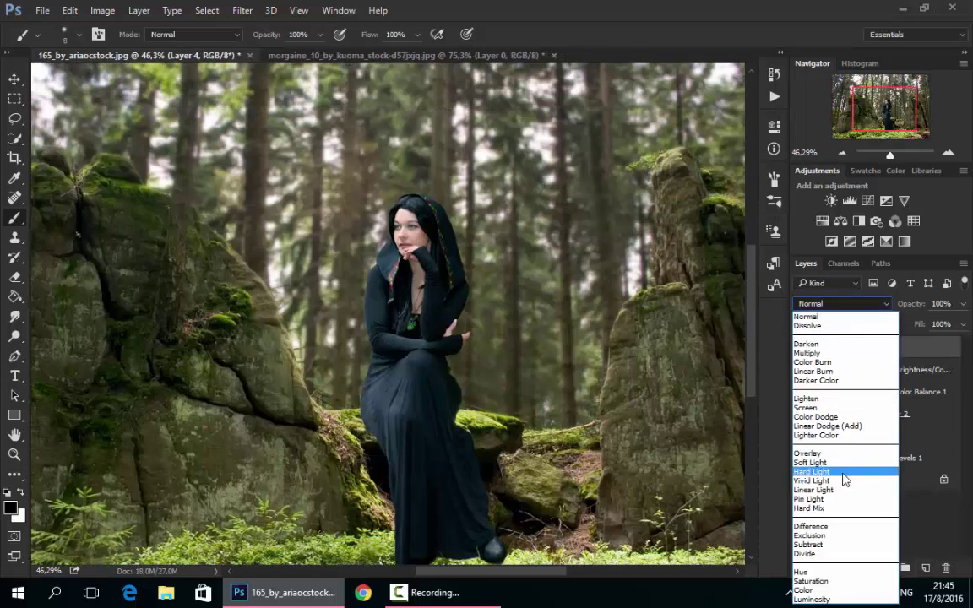
left_click(831, 453)
- Fill Layer 4 with 50% Gray
key("v")
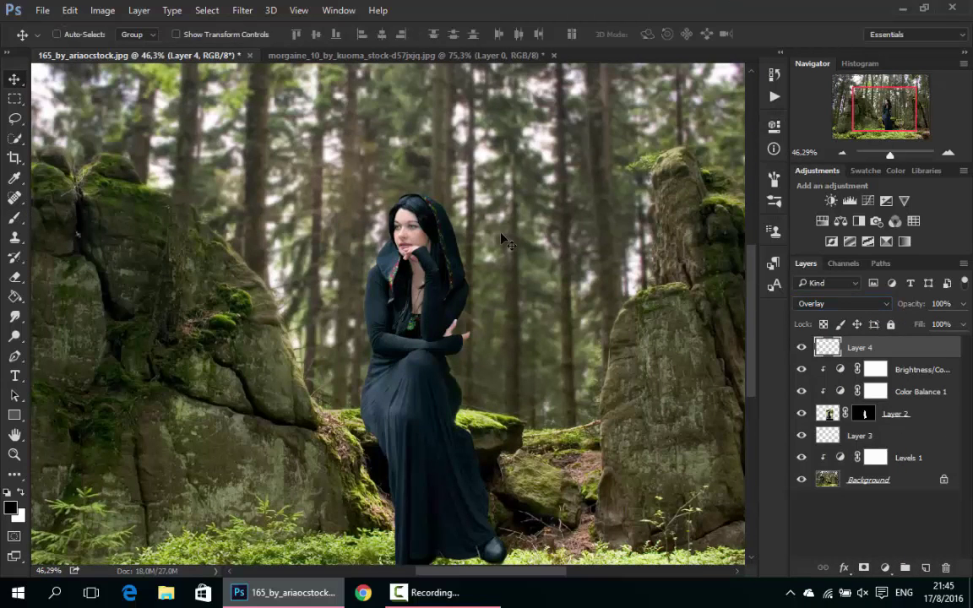
key("shift+F5")
left_click(585, 162)
- Burn the crack in the left rock and the face of the right rock at 21% midtone exposure
left_click(15, 316)
left_click(19, 330)
scroll(467, 395, "up", 2)
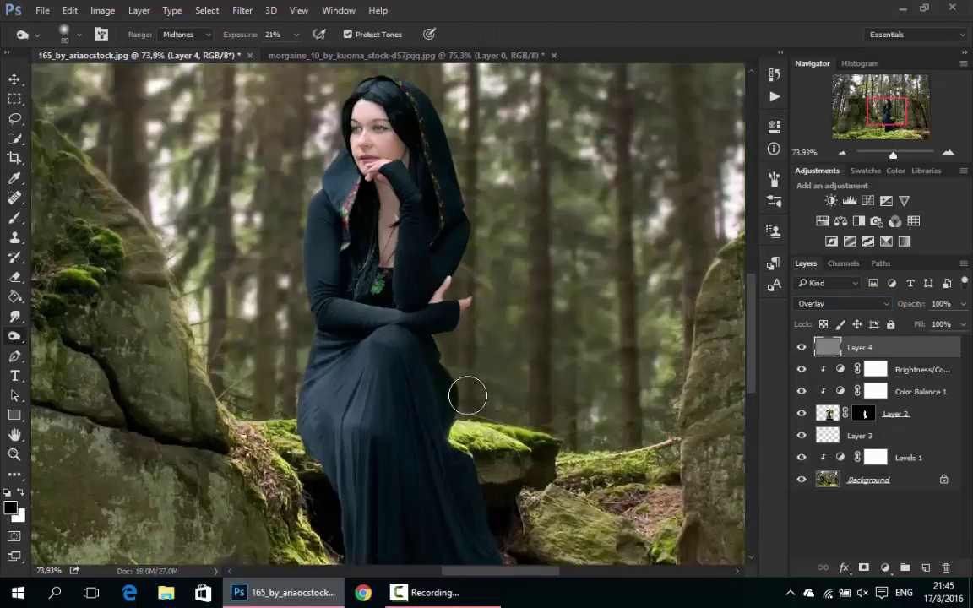
scroll(298, 280, "down", 2)
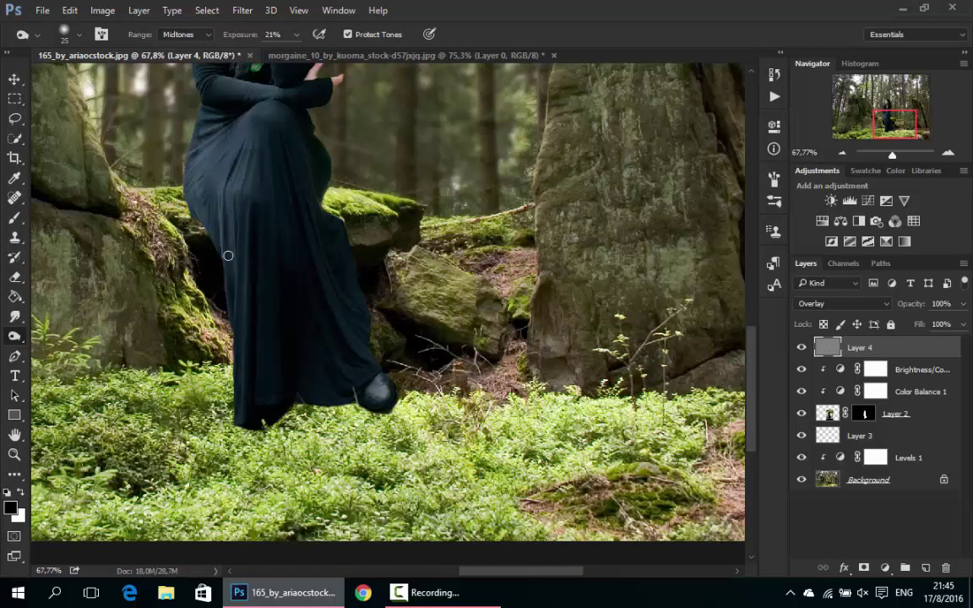
scroll(321, 164, "up", 3)
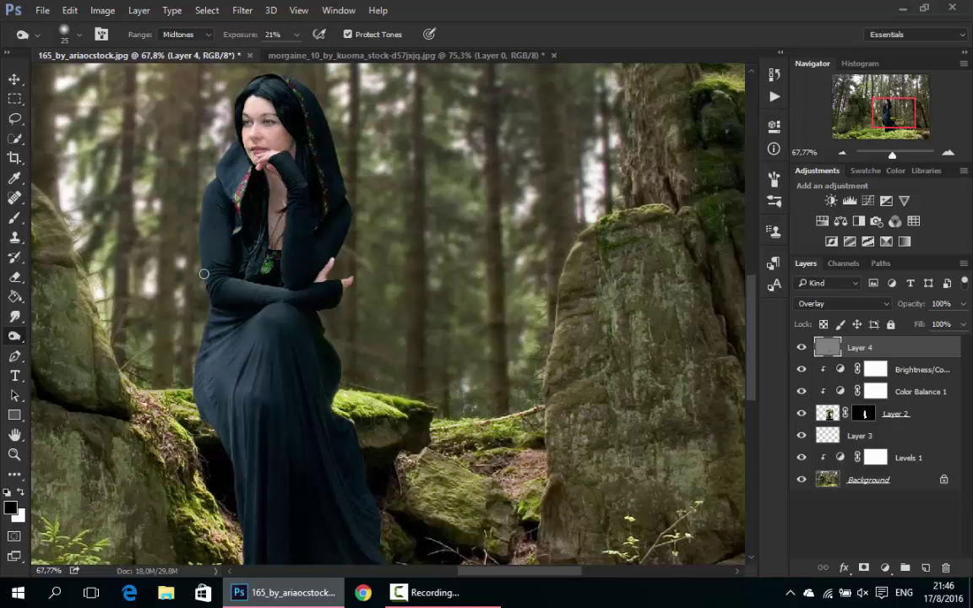
scroll(243, 246, "down", 3)
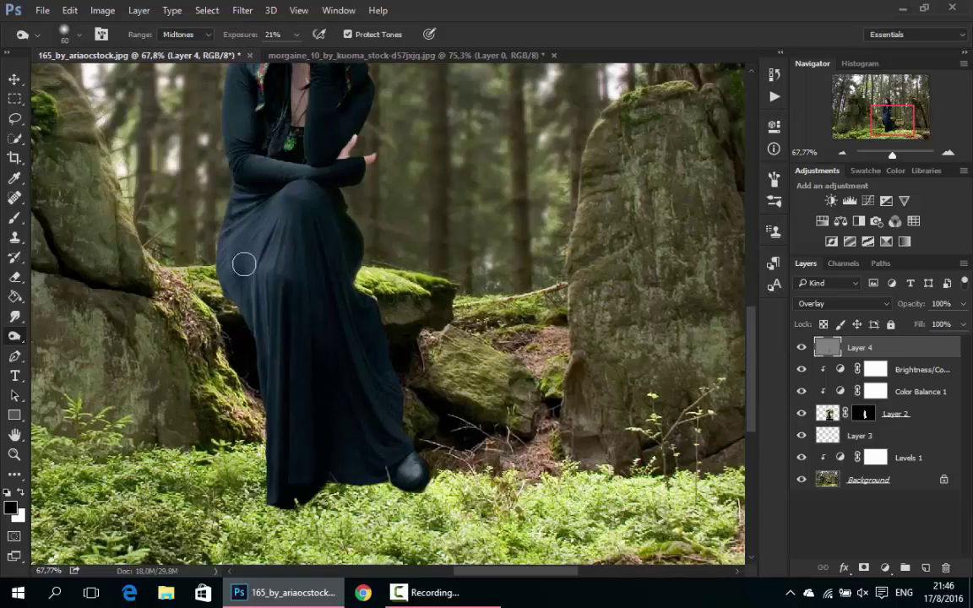
scroll(358, 263, "down", 5)
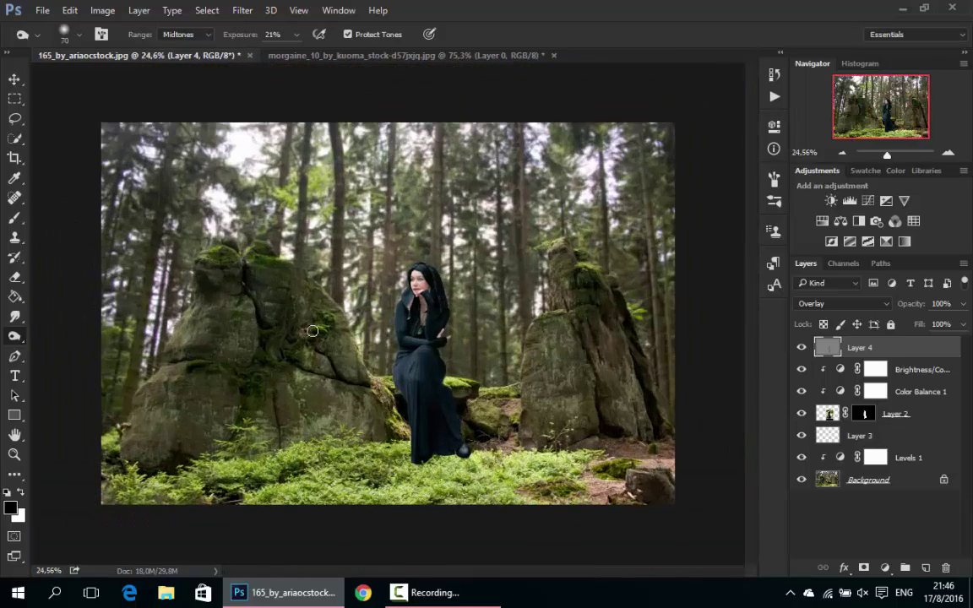
left_click_drag(274, 327, 253, 355)
key("bracketleft")
left_click_drag(627, 382, 589, 308)
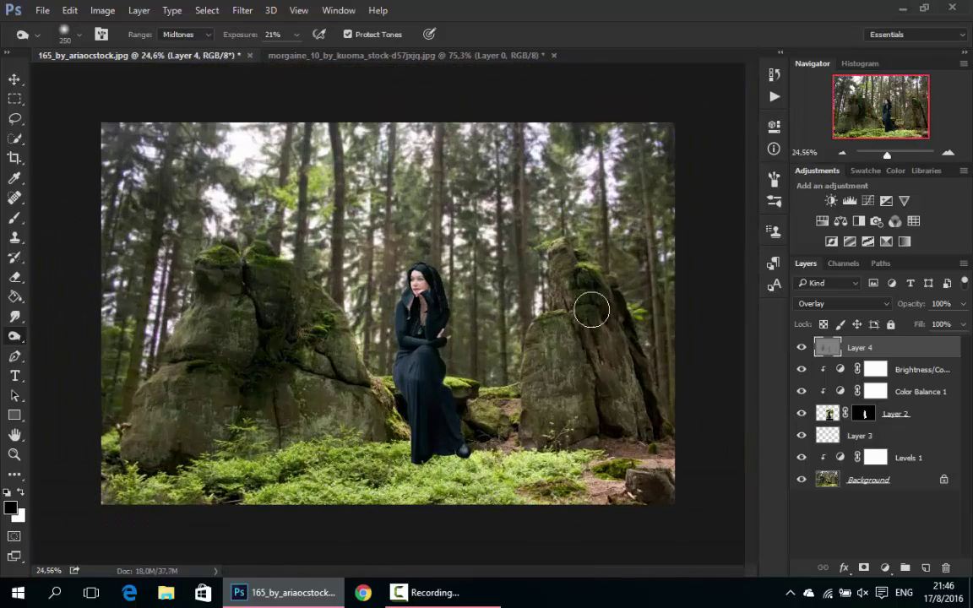
- Burn the grass along the bottom edge and lightly darken the trees in the middle
key("bracketright")
key("bracketright")
key("bracketright")
left_click_drag(506, 505, 395, 515)
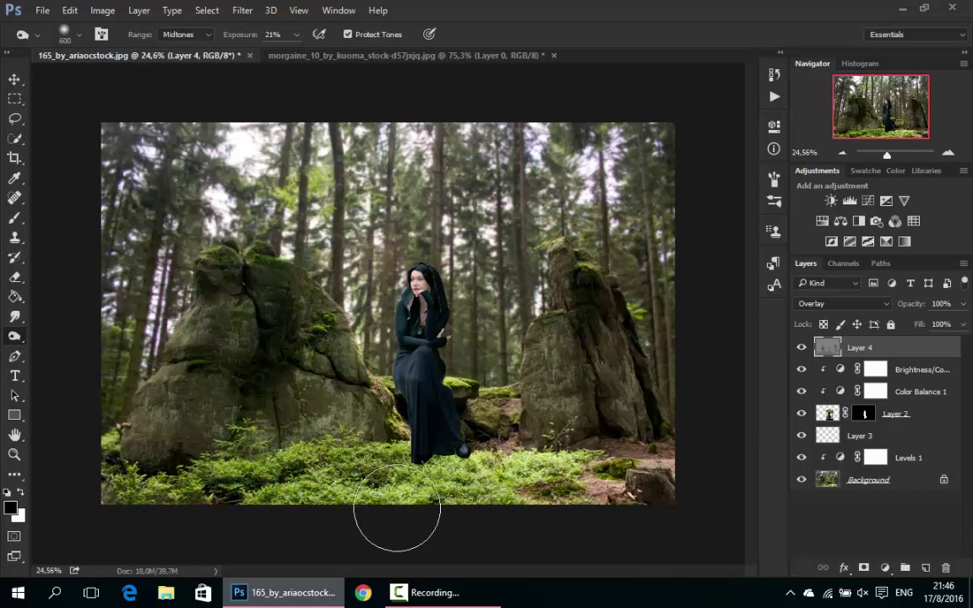
key("bracketleft")
key("bracketleft")
key("bracketleft")
left_click_drag(491, 153, 580, 296)
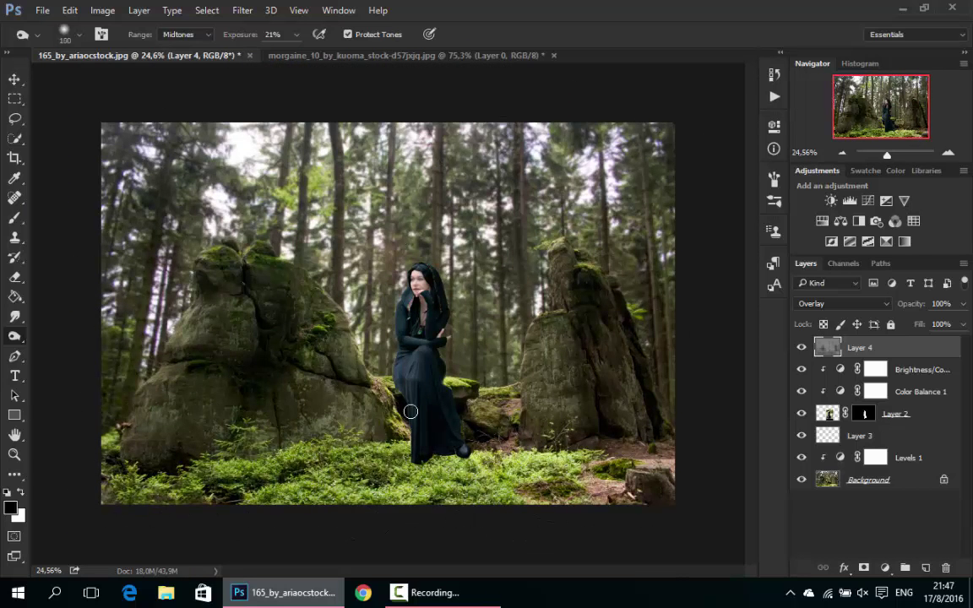
scroll(410, 411, "up", 5, "alt")
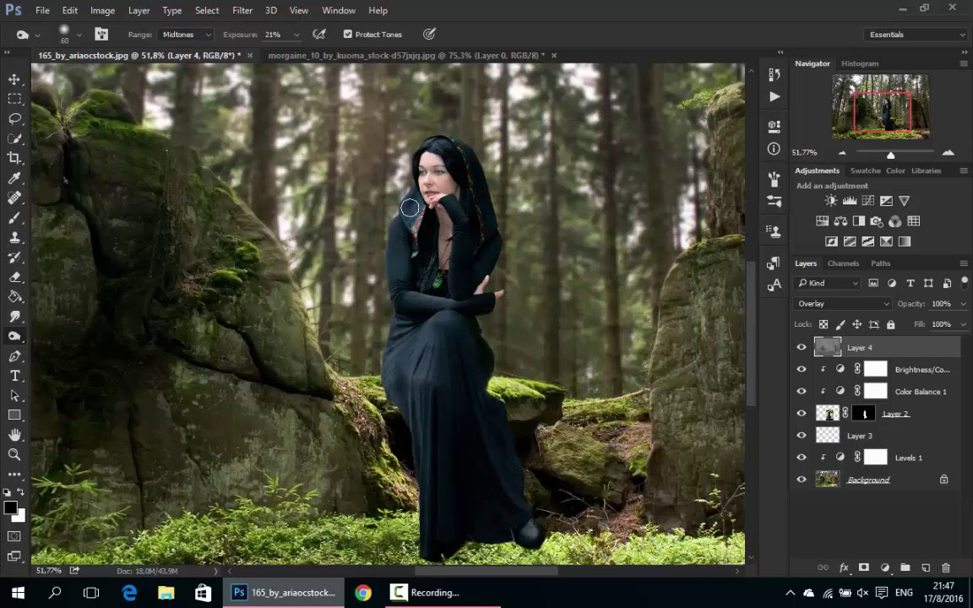
scroll(507, 355, "down", 5, "alt")
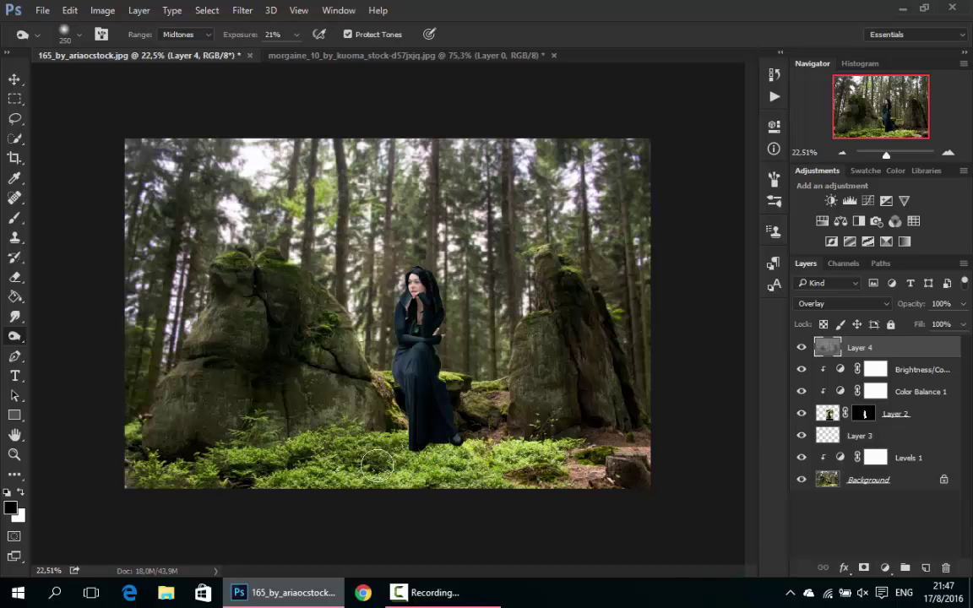
- Toggle Layer 4 off and on to compare, and shrink the brush to 90
left_click(801, 347)
left_click(801, 347)
key("bracketleft")
key("bracketleft")
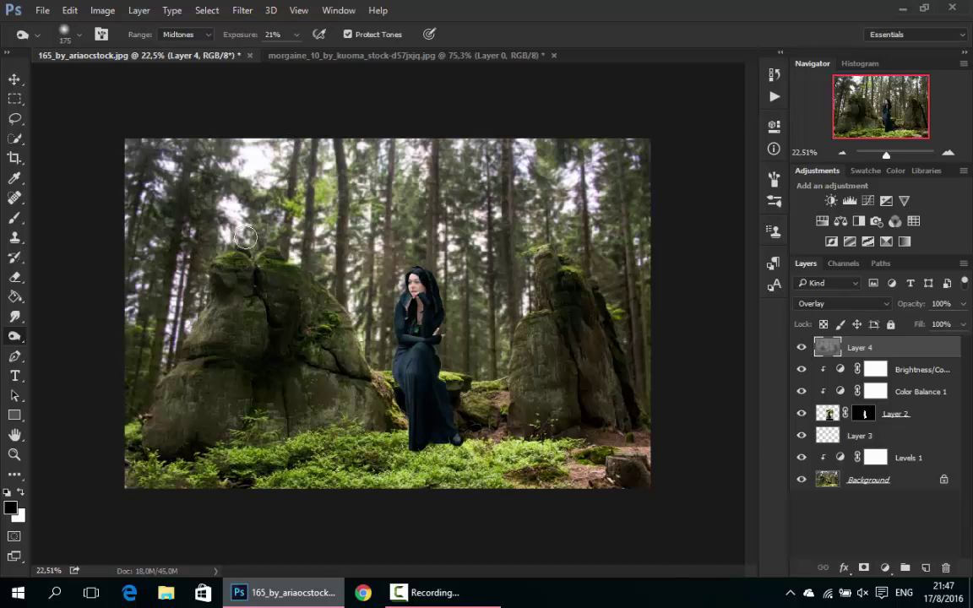
scroll(245, 238, "up", 4, "alt")
key("bracketleft")
key("bracketleft")
key("bracketleft")
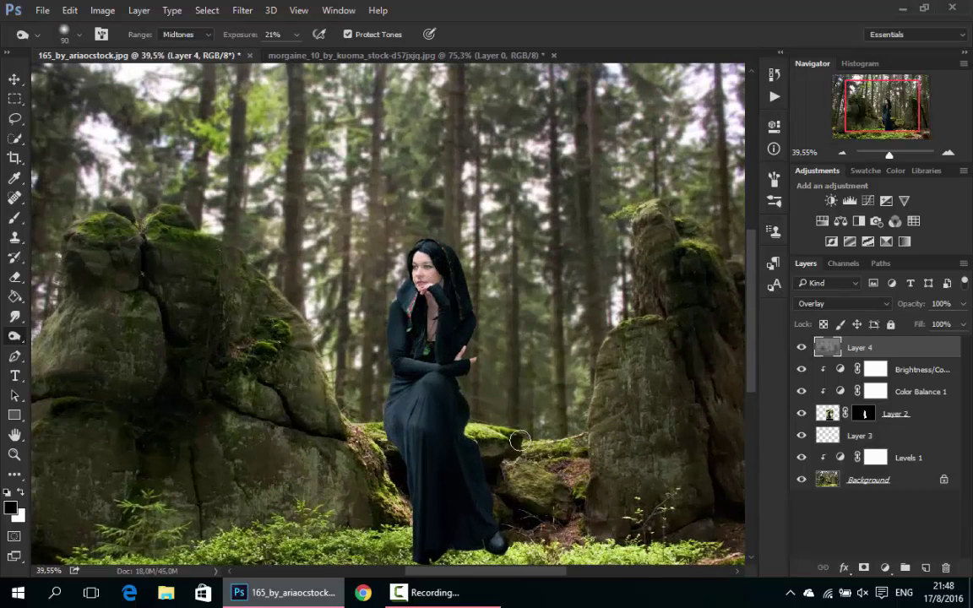
- Switch to the Burn tool at 29% exposure and shrink the brush to 45
left_click(15, 336, "alt")
scroll(337, 254, "down", 1, "alt")
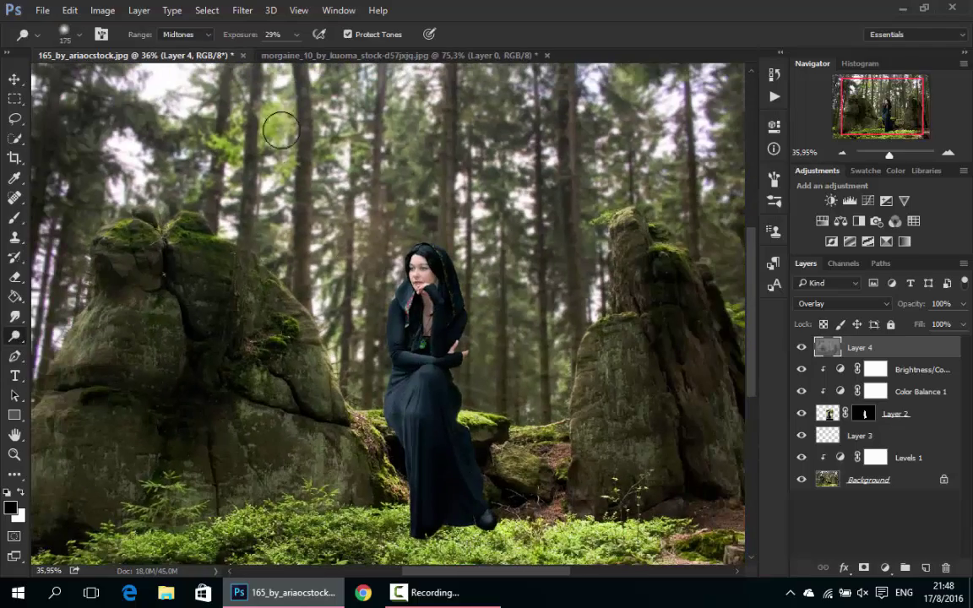
scroll(365, 90, "down", 1, "alt")
key("bracketleft")
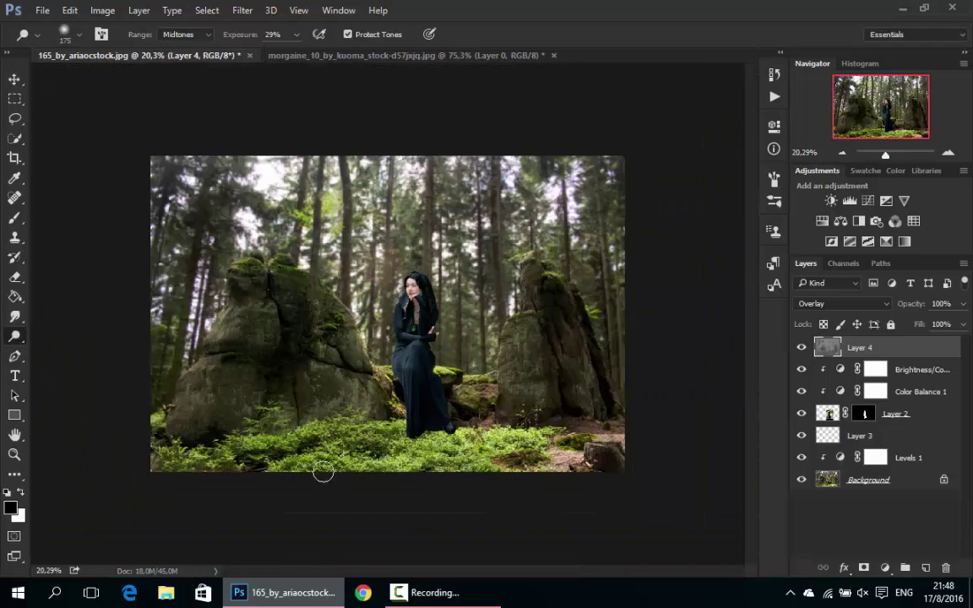
scroll(426, 351, "up", 1, "alt")
scroll(426, 351, "up", 4, "alt")
key("bracketleft")
key("bracketleft")
key("bracketleft")
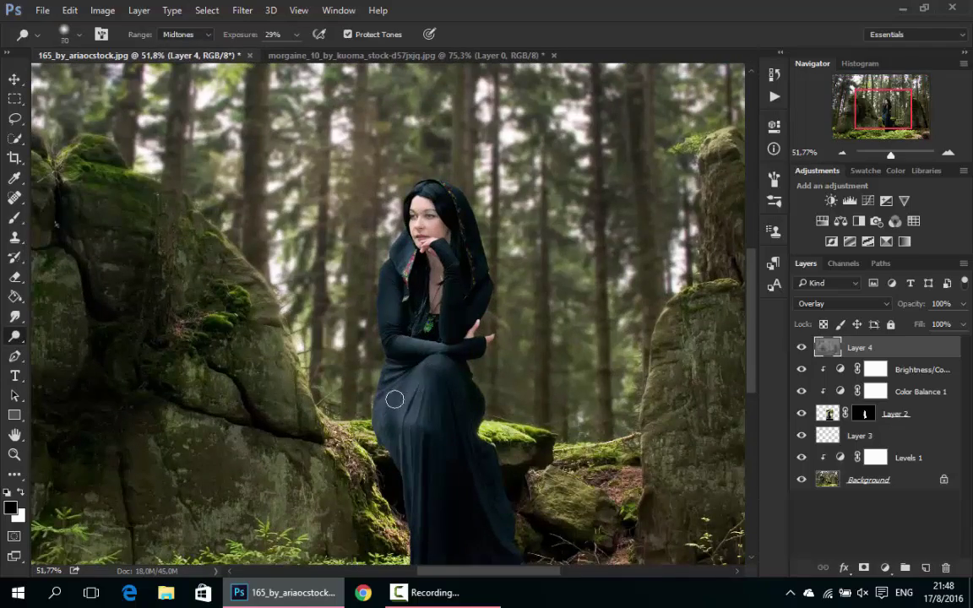
scroll(404, 332, "up", 2, "alt")
key("bracketright")
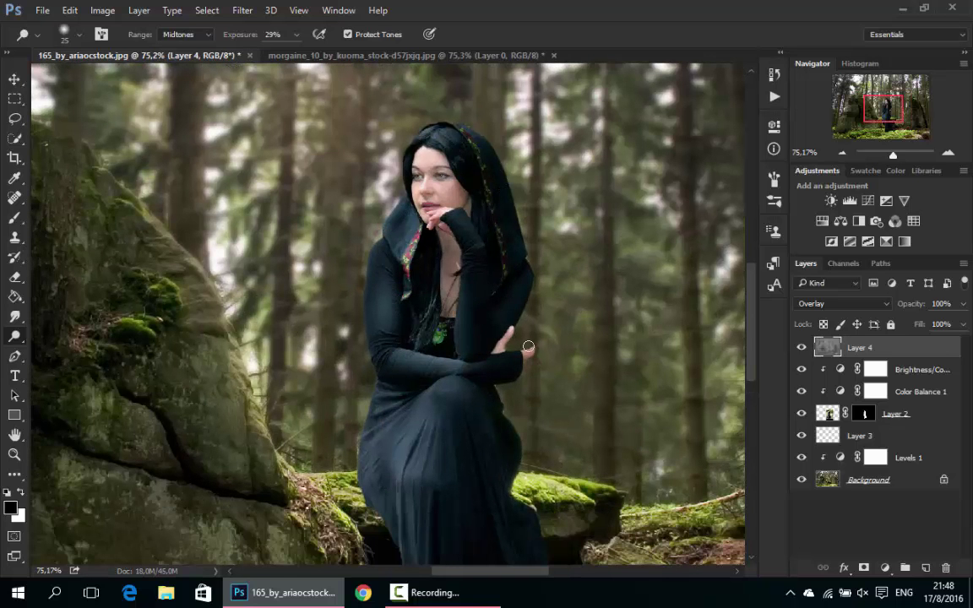
- Zoom in on the face and shrink the brush to 15, then to 3 for eye detail
scroll(445, 200, "up", 5, "alt")
scroll(512, 225, "up", 2, "alt")
key("bracketleft")
key("bracketleft")
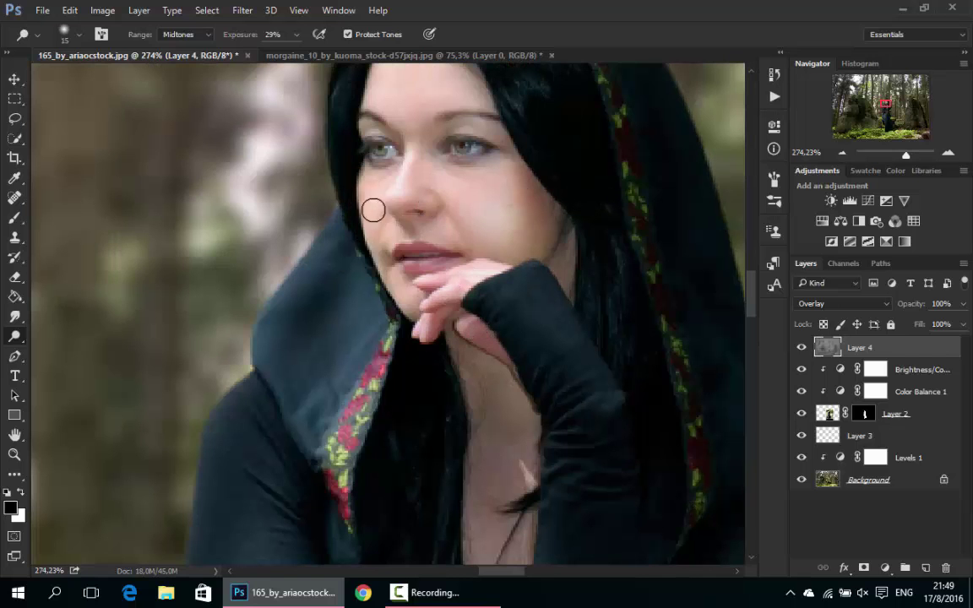
key("bracketleft")
scroll(407, 195, "up", 5)
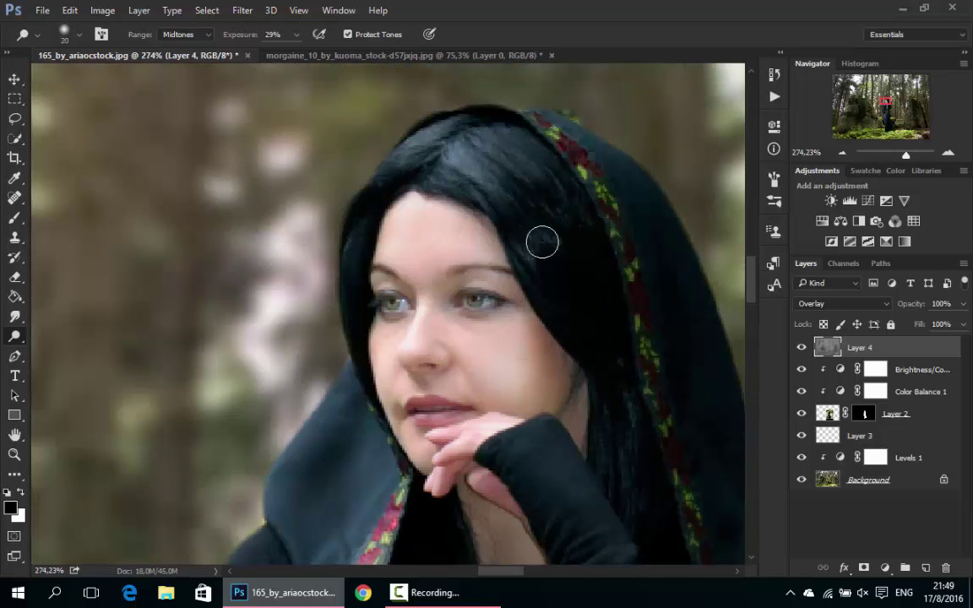
key("bracketleft")
key("bracketleft")
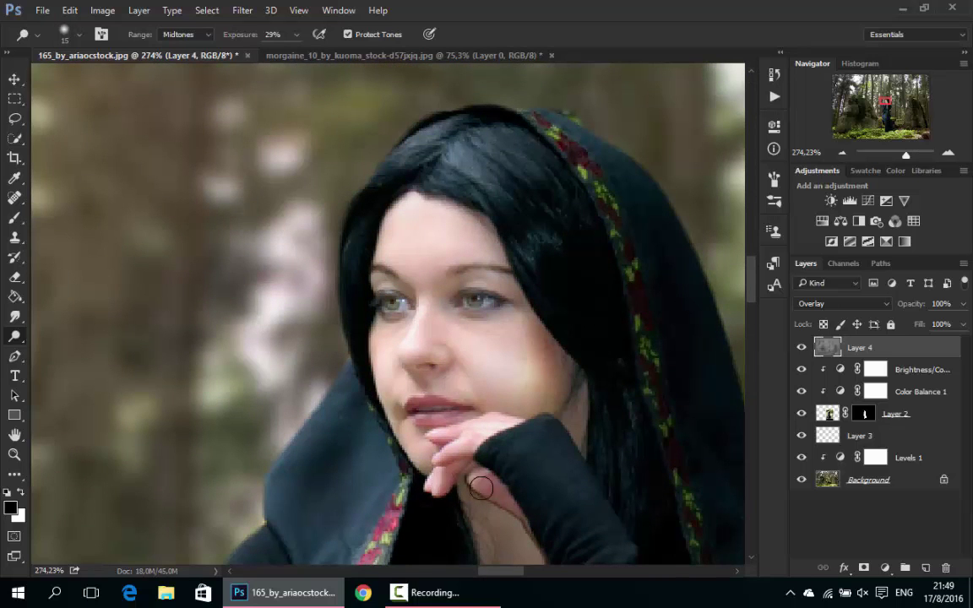
scroll(497, 303, "up", 2, "alt")
key("bracketleft")
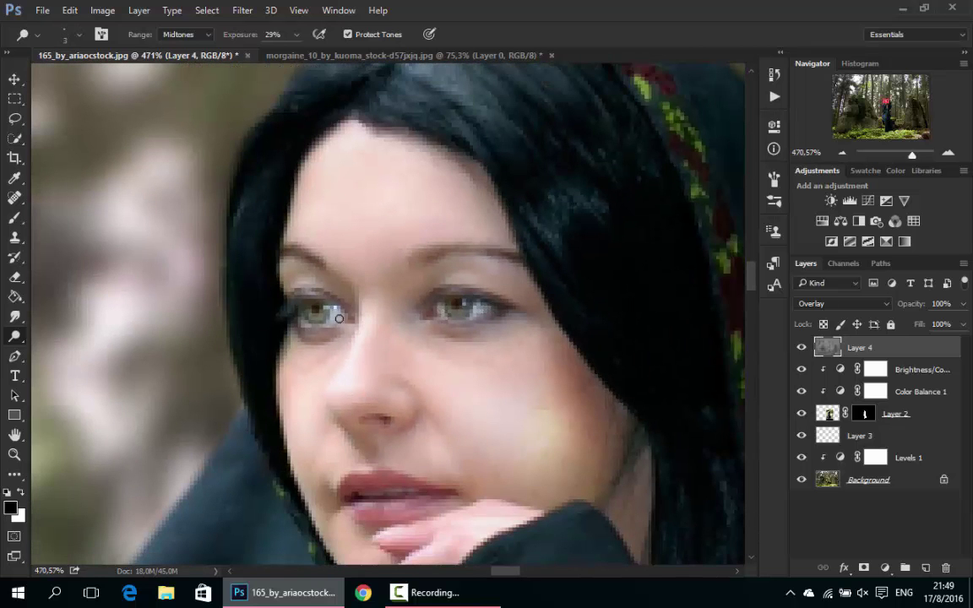
scroll(339, 318, "up", 1, "alt")
- With the Burn tool at brush size 7, darken the line between the lips
right_click(15, 335)
left_click(84, 342)
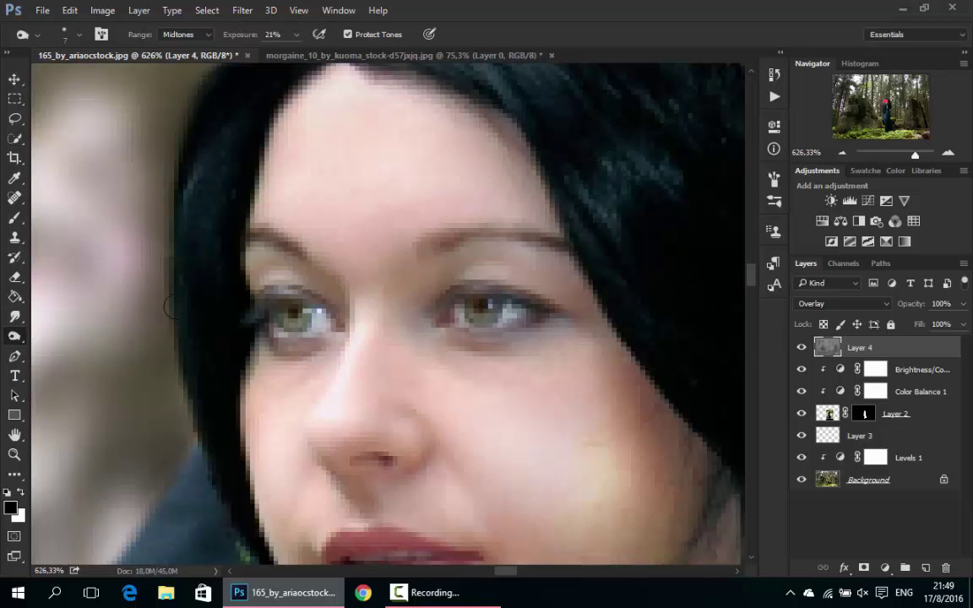
key("bracketleft")
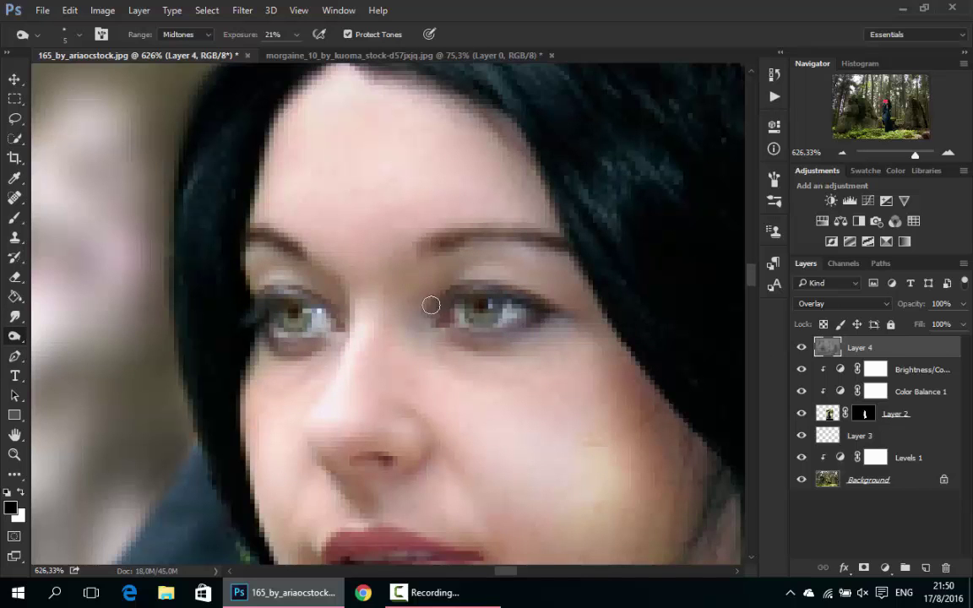
key("bracketleft")
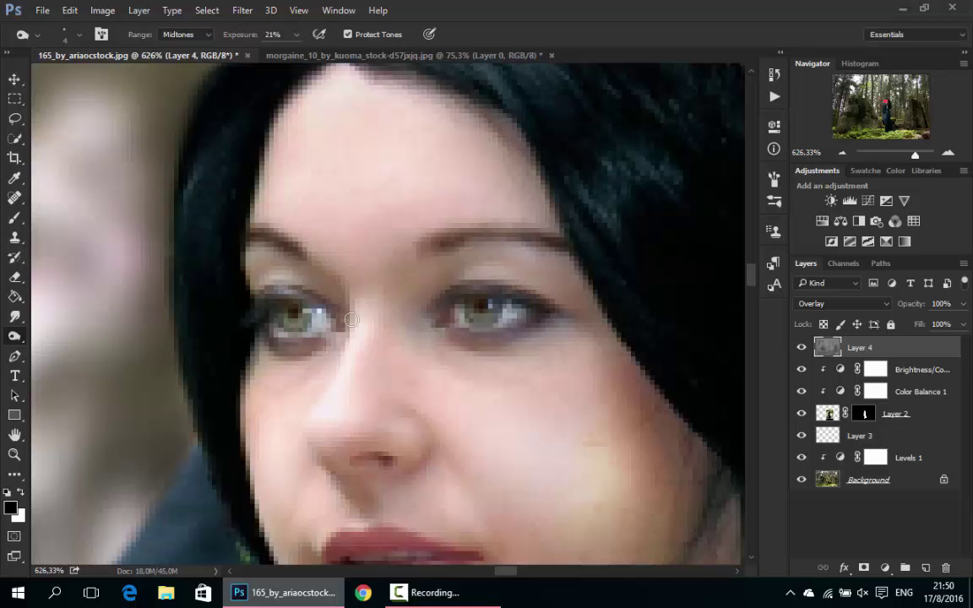
key("bracketright")
key("bracketright")
key("bracketright")
scroll(389, 414, "down", 3)
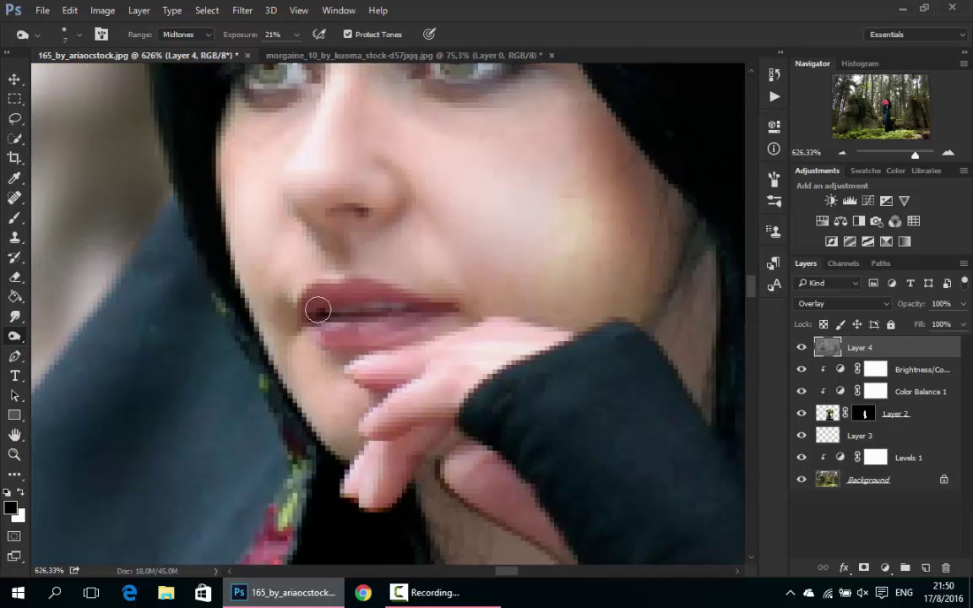
left_click_drag(318, 309, 431, 306)
- Briefly try the Dodge tool, then burn the lip line further across the mouth
right_click(14, 335)
left_click(80, 330)
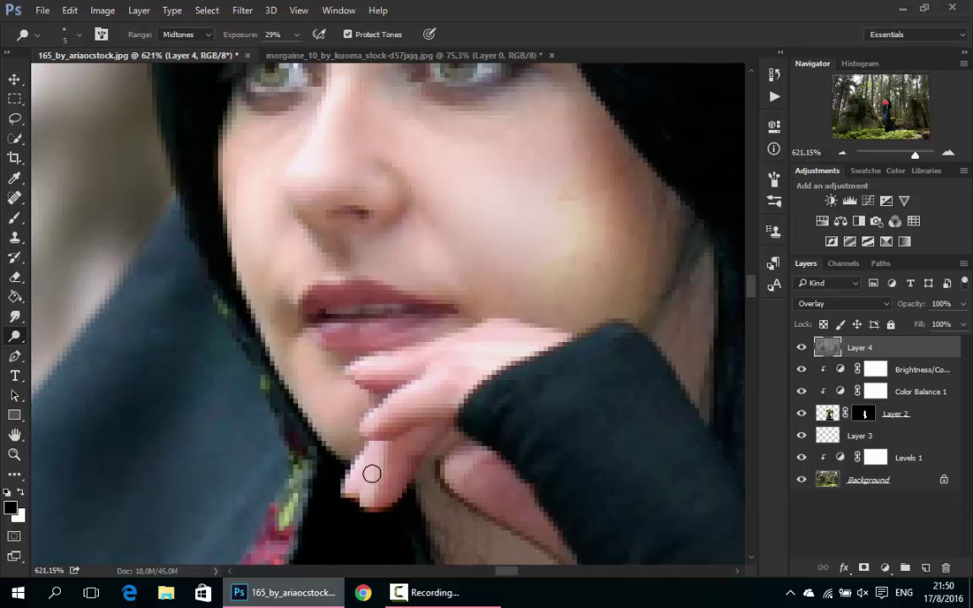
right_click(14, 335)
left_click(68, 315)
left_click_drag(424, 318, 362, 336)
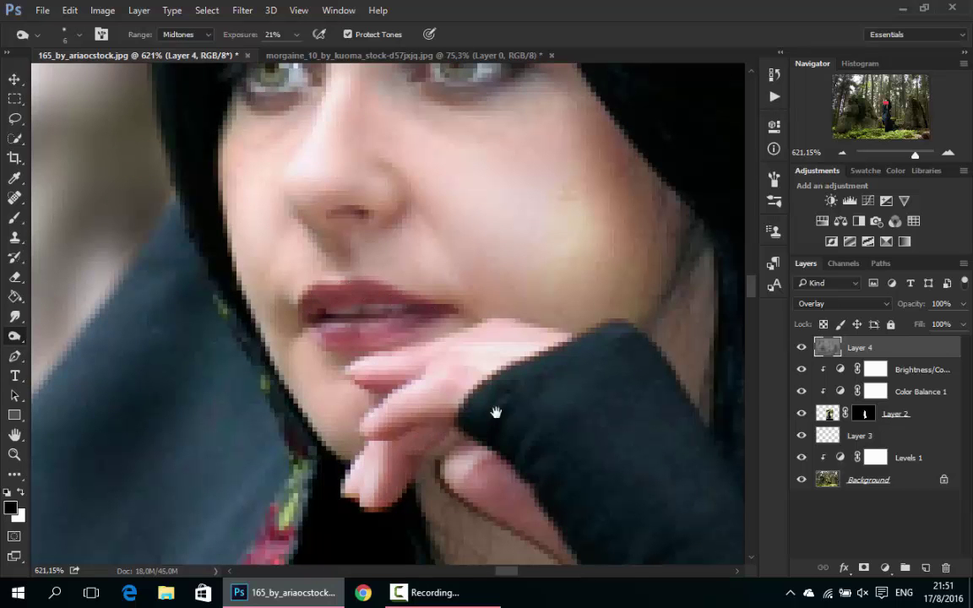
left_click_drag(495, 413, 377, 306)
- Pan to the woman's hair, resize the brush, and switch to the Dodge tool
scroll(448, 350, "right", 3)
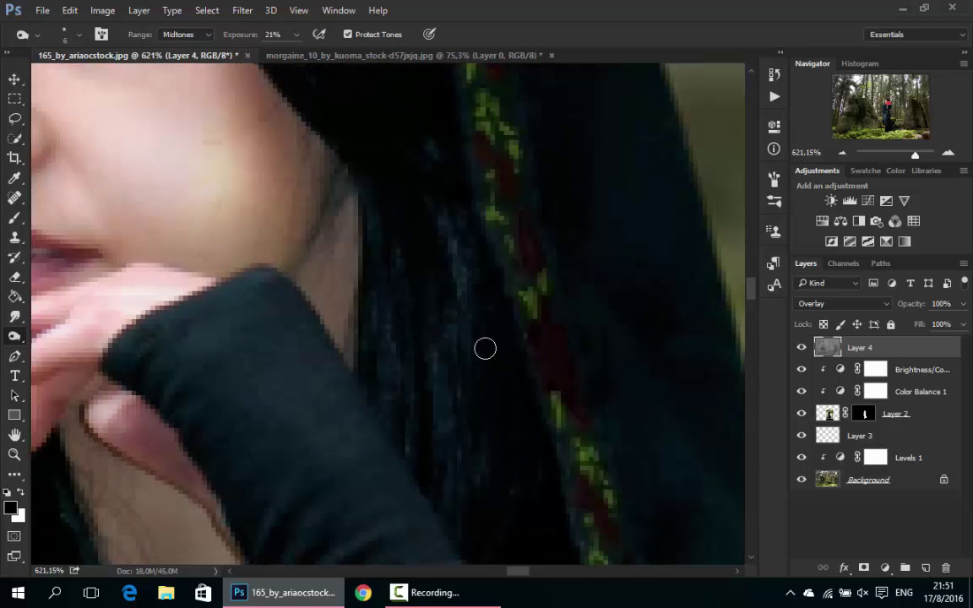
scroll(414, 423, "right", 3)
scroll(295, 414, "up", 5)
scroll(257, 271, "down", 3, "alt")
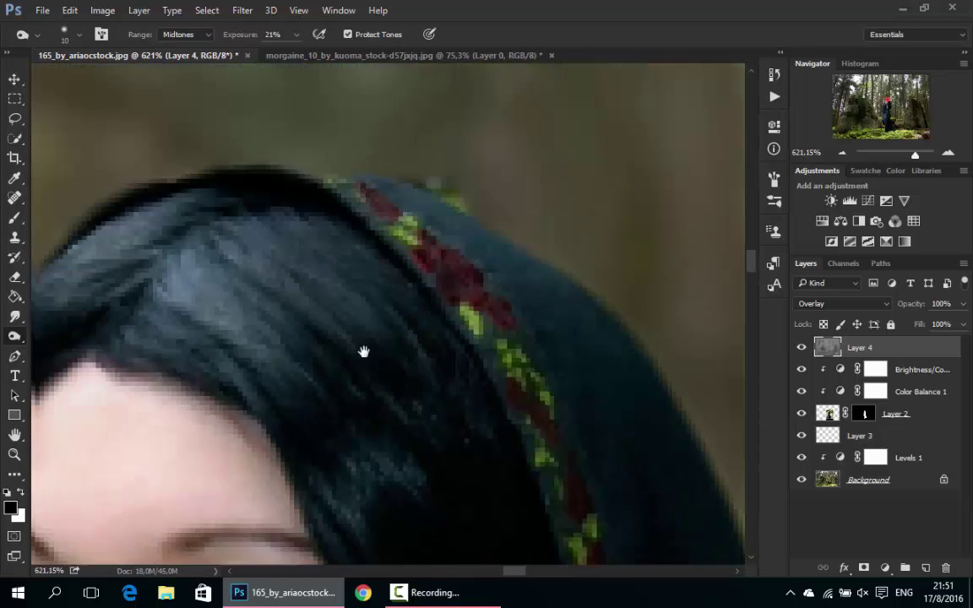
scroll(362, 350, "right", 5)
key("bracketright")
key("bracketright")
key("bracketleft")
key("bracketleft")
key("bracketleft")
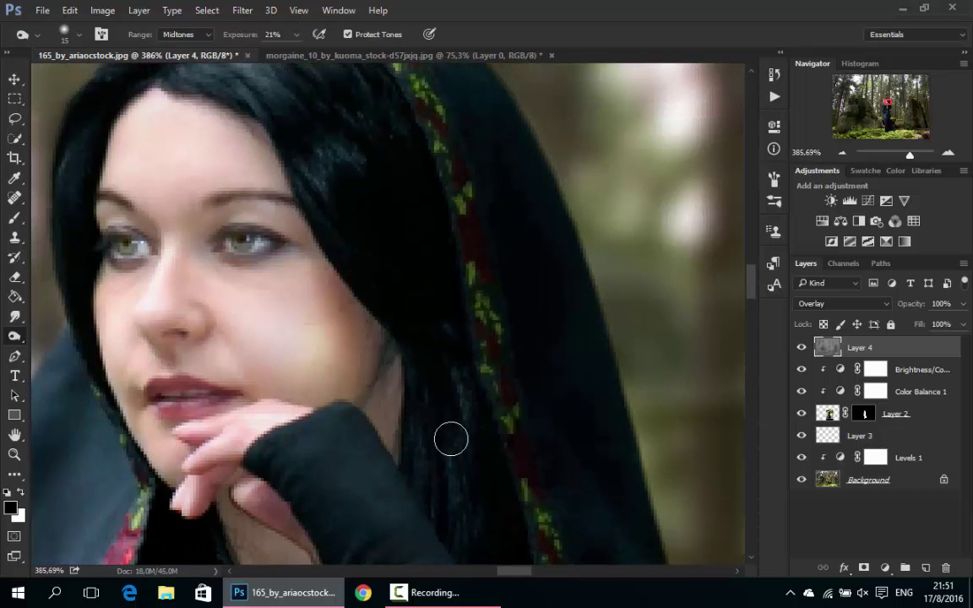
right_click(15, 335)
left_click(72, 347)
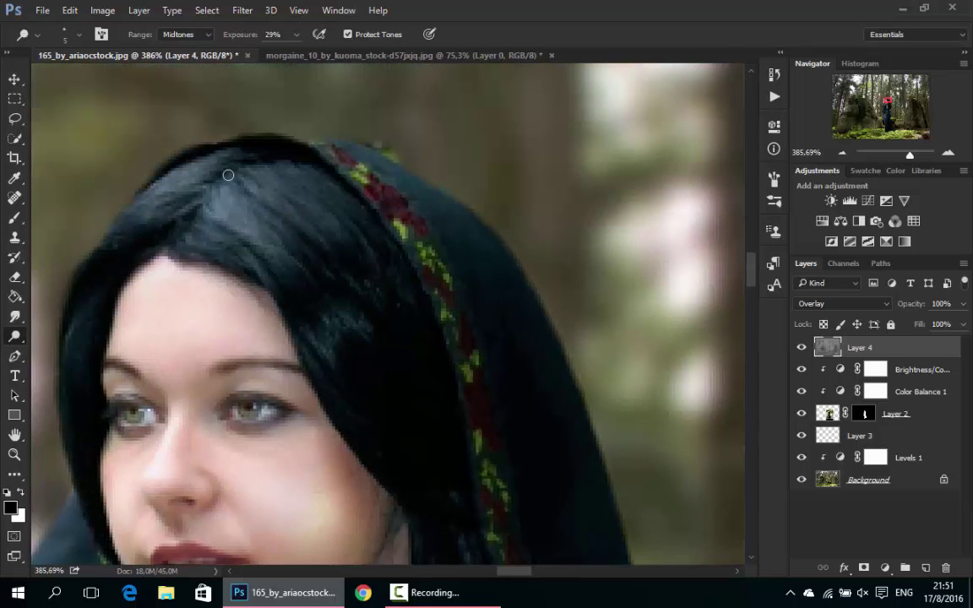
- Dodge a highlight along the sleeve across her crossed arm
scroll(328, 328, "down", 3)
scroll(285, 145, "right", 3)
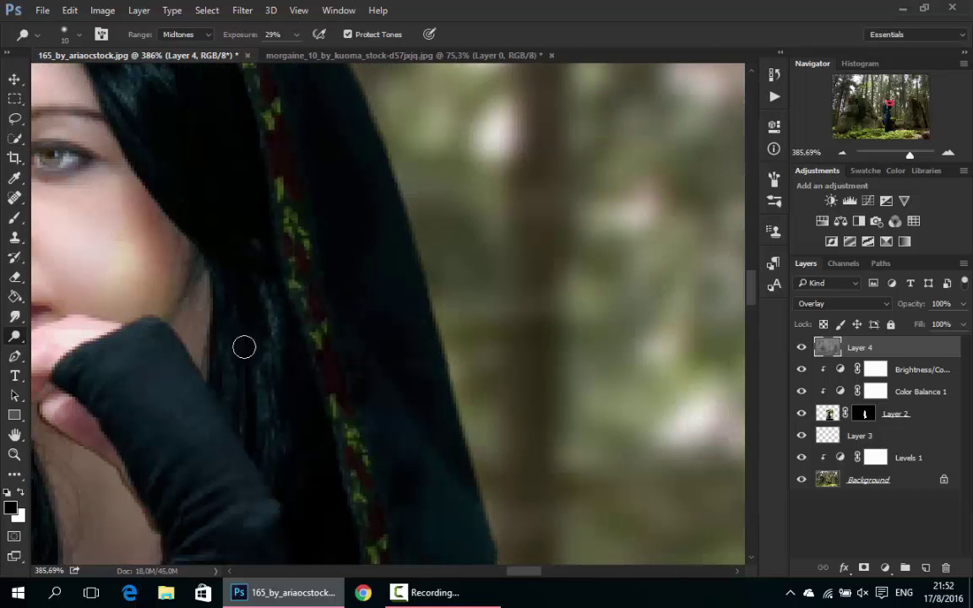
scroll(380, 304, "down", 5, "alt")
scroll(380, 304, "up", 3, "alt")
scroll(404, 239, "up", 2, "alt")
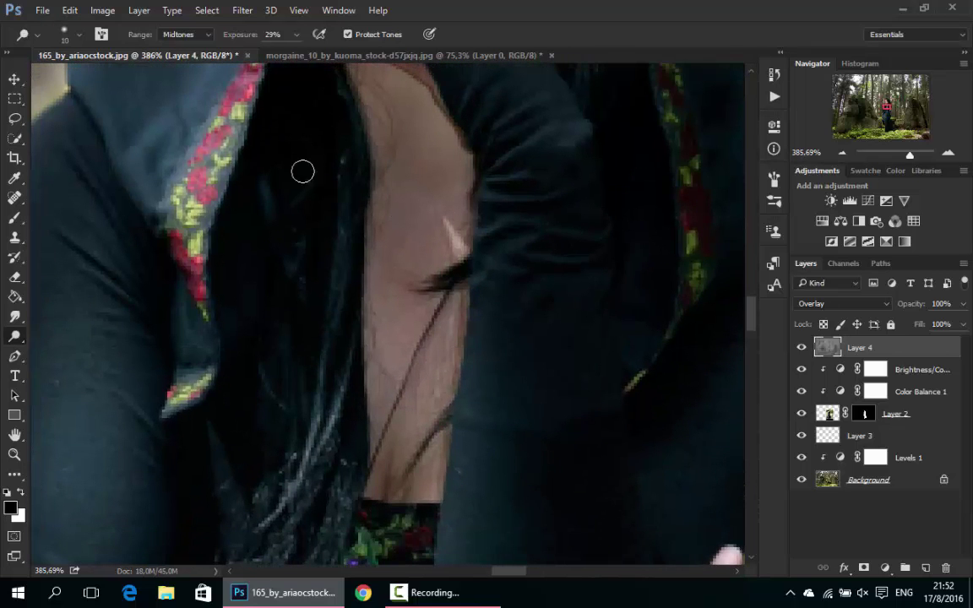
scroll(295, 363, "down", 3)
scroll(296, 363, "right", 1)
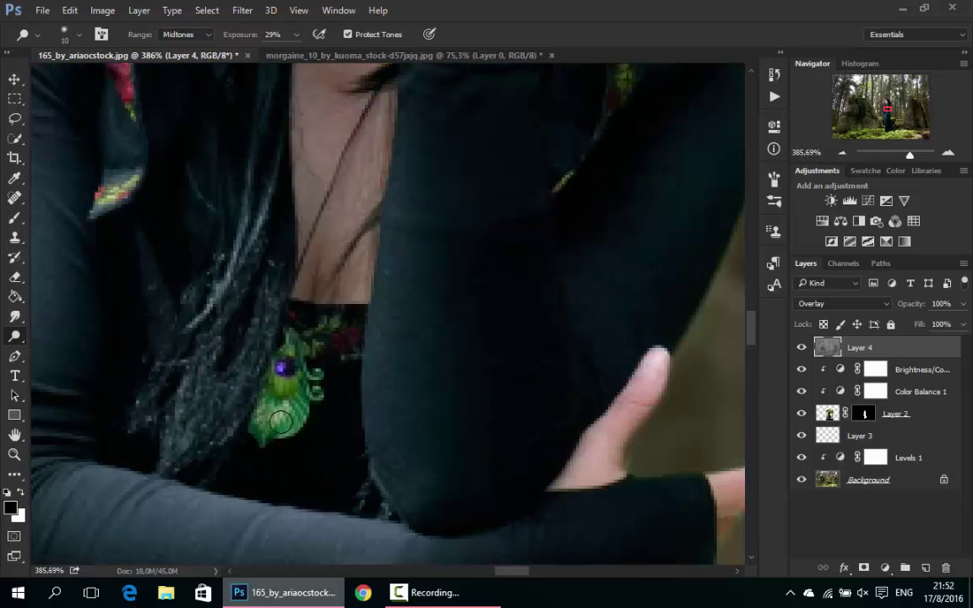
scroll(305, 386, "down", 2)
scroll(305, 385, "left", 1)
left_click_drag(305, 386, 206, 383)
- Switch to Burn with Shift+O to touch up the eye, then zoom out to the whole scene
scroll(375, 293, "up", 2)
scroll(375, 293, "right", 1)
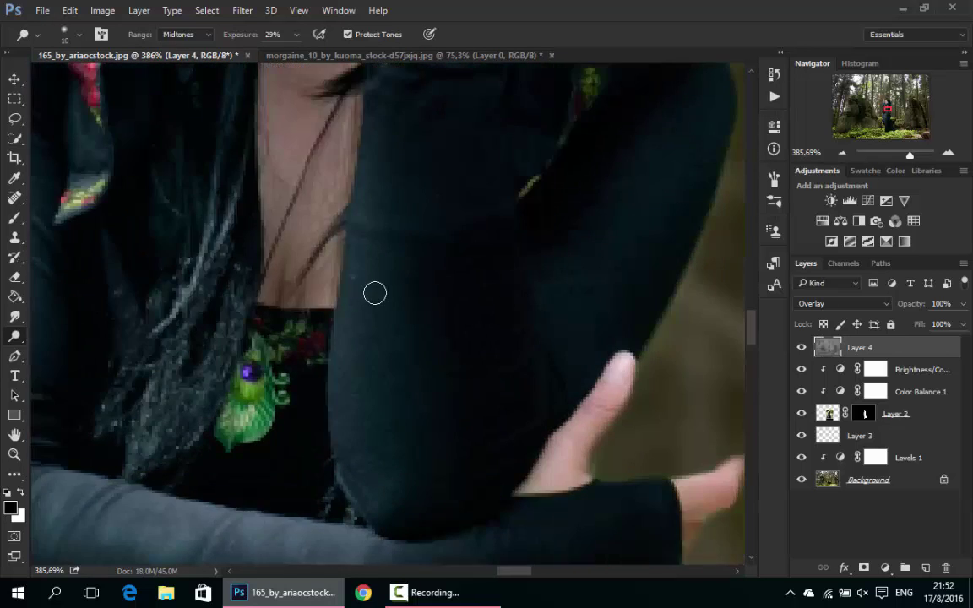
scroll(513, 223, "down", 5)
scroll(422, 253, "up", 3)
scroll(406, 346, "up", 2)
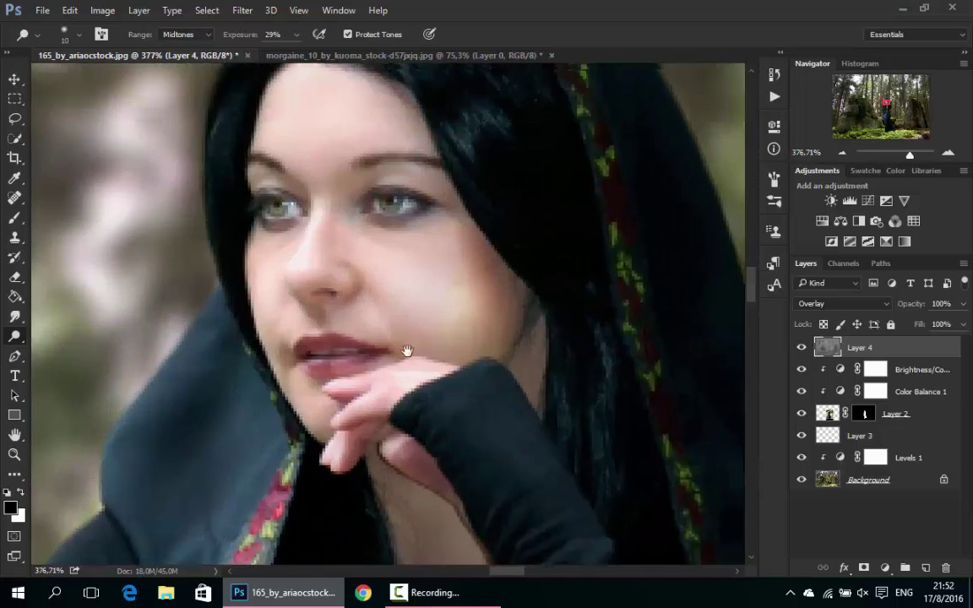
scroll(433, 221, "up", 2)
key("shift+o")
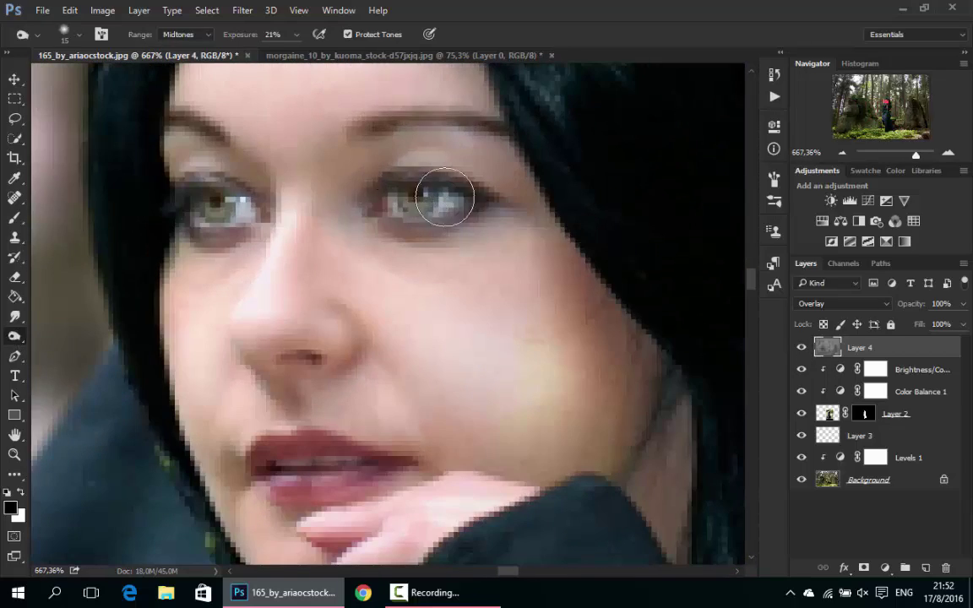
scroll(469, 353, "down", 2)
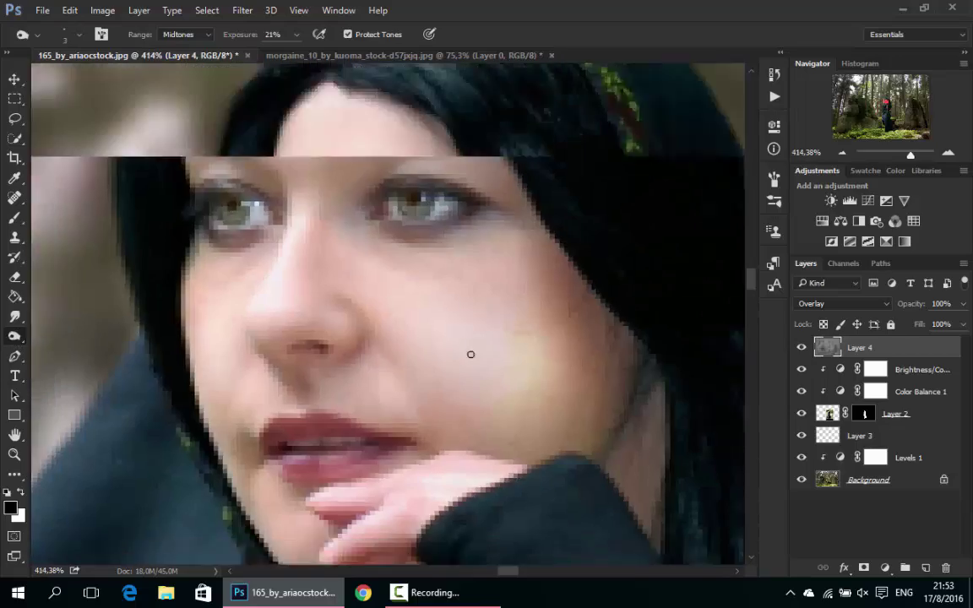
scroll(468, 353, "down", 2)
scroll(591, 275, "down", 3)
scroll(507, 278, "down", 5)
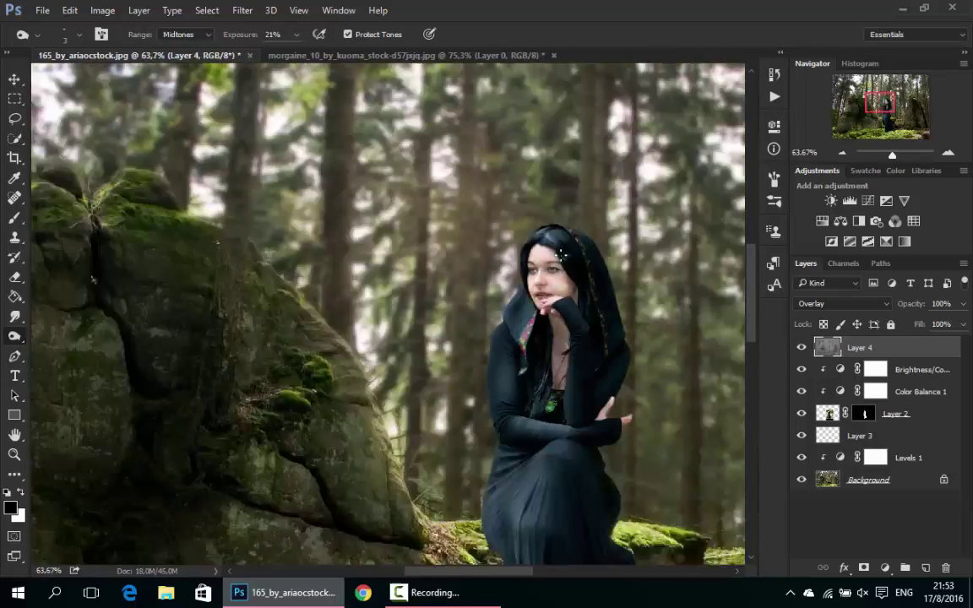
scroll(439, 296, "down", 1)
- Dab soft white brush glow spots across the canopy, tree trunks and rocks on Layer 5
scroll(425, 304, "up", 6)
scroll(425, 304, "down", 3)
scroll(422, 312, "down", 1)
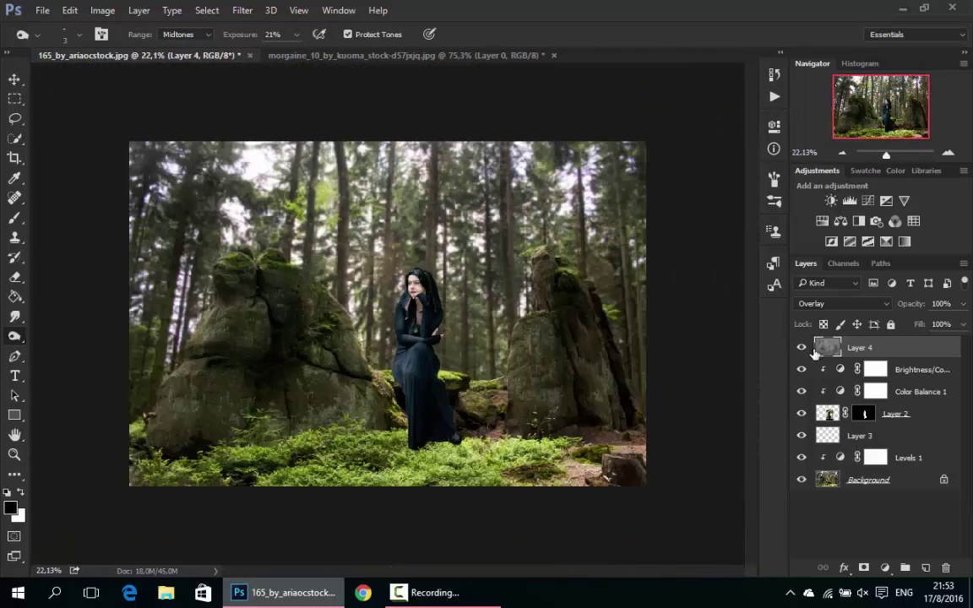
scroll(405, 338, "up", 2)
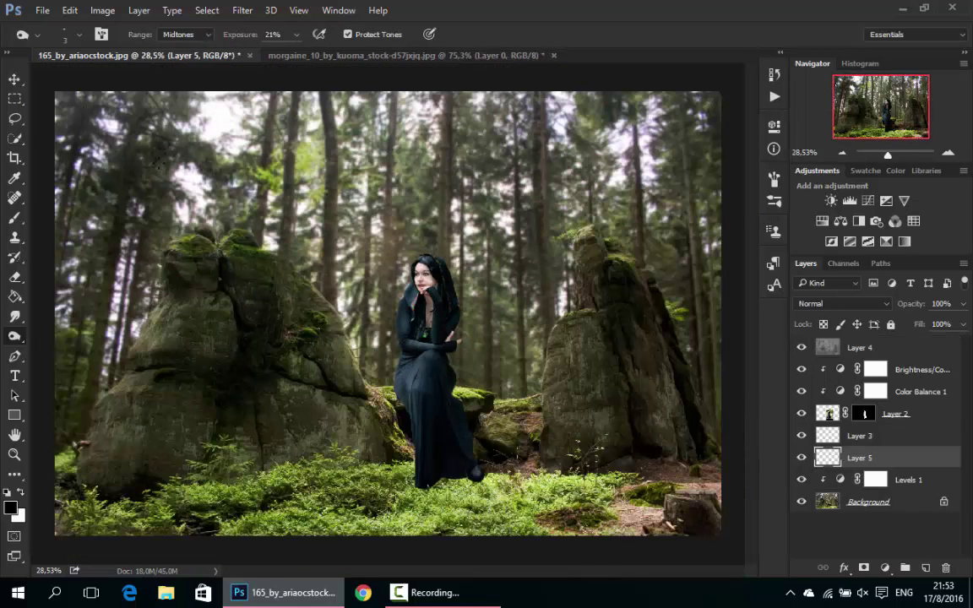
key("b")
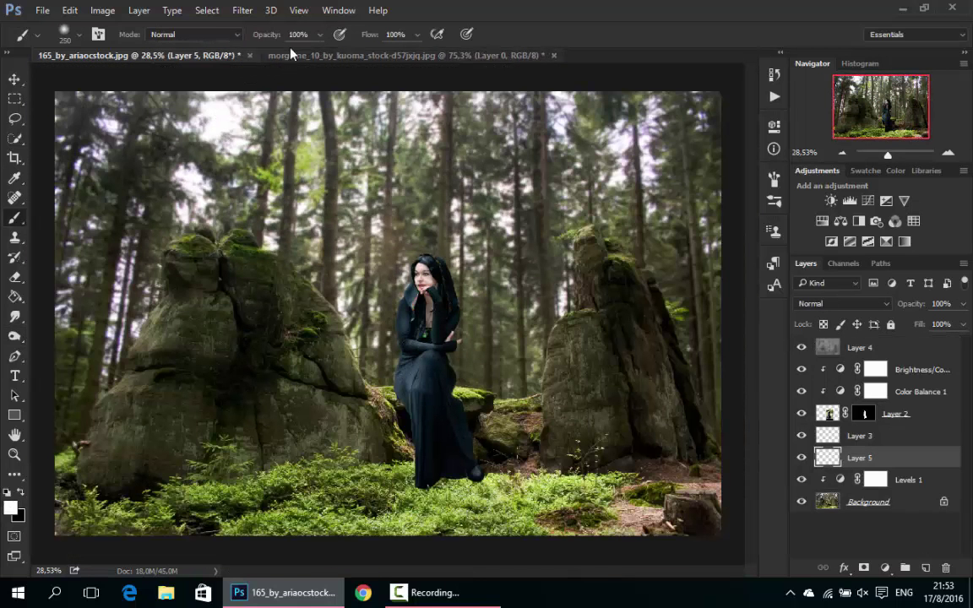
left_click(220, 118)
left_click(192, 192)
left_click_drag(616, 165, 650, 131)
left_click(564, 300)
left_click(460, 236)
left_click(502, 223)
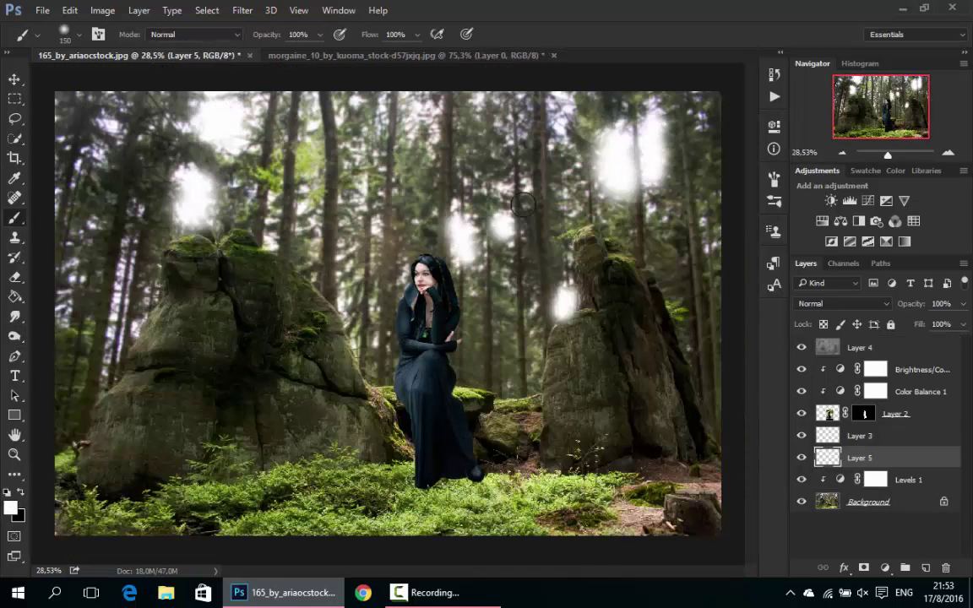
left_click(524, 204)
left_click(422, 118)
left_click_drag(123, 241, 116, 338)
left_click(103, 135)
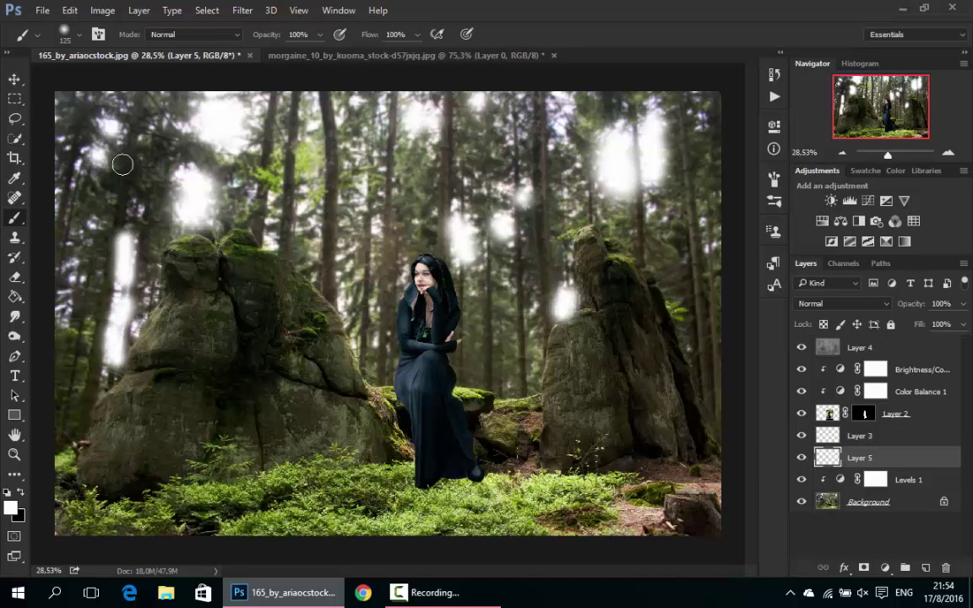
- Blend the glow layer in Soft Light and add an empty Layer 6
left_click(842, 304)
left_click(848, 470)
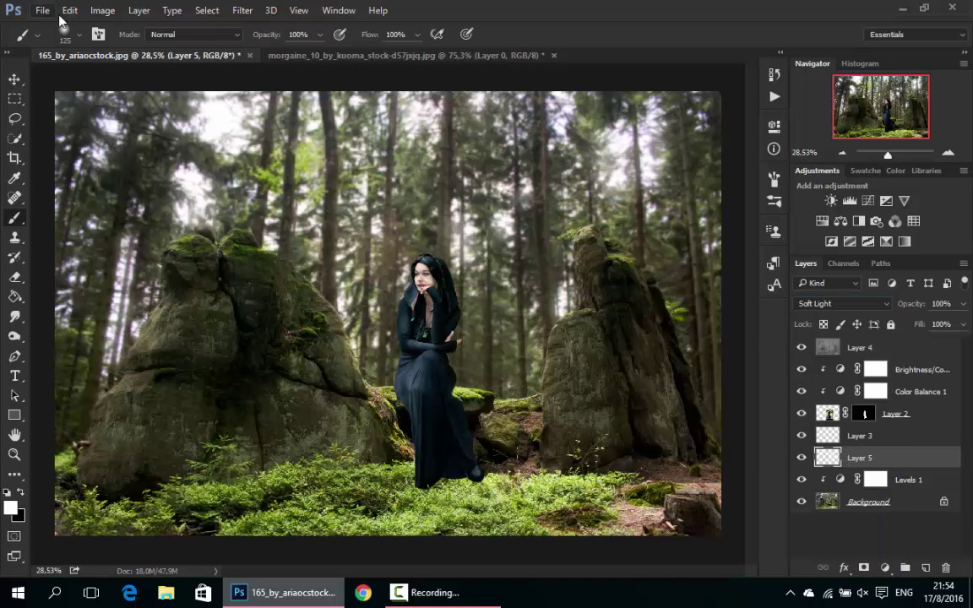
key("ctrl+shift+alt+n")
- Outline a light-ray shape from the canopy down to the left rock with the Polygonal Lasso
key("l")
key("shift+l")
left_click(205, 121)
left_click(182, 252)
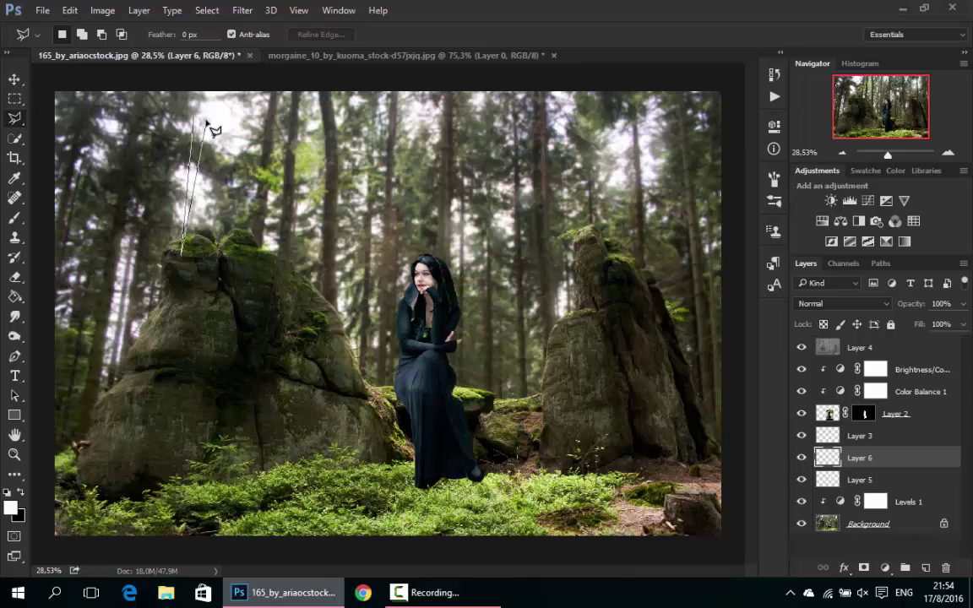
left_click(194, 100)
left_click(226, 100)
left_click(245, 232)
left_click(219, 234)
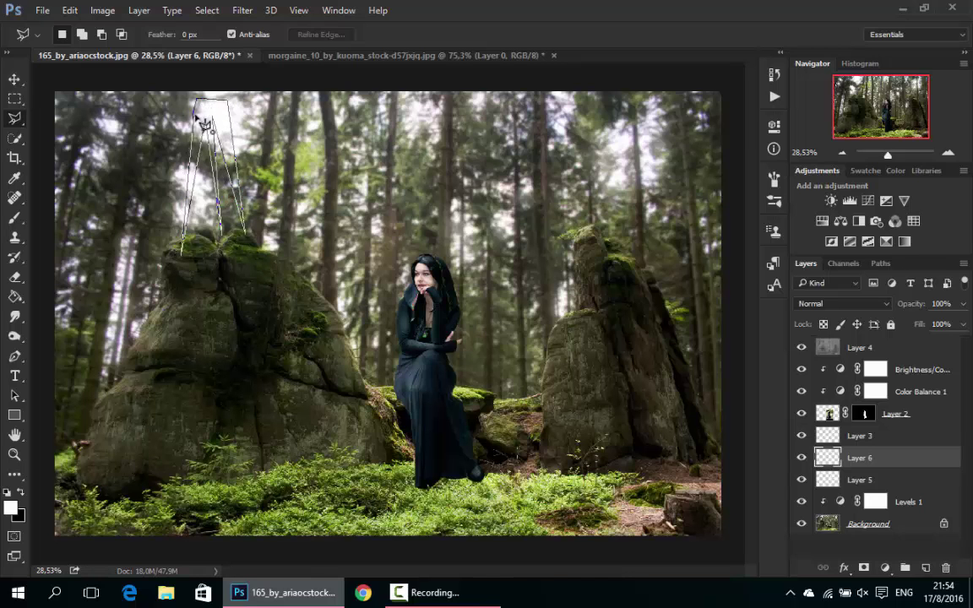
left_click(205, 123)
- Fill the ray white, blend it in Screen and apply a Gaussian Blur of 22,2
key("alt+BackSpace")
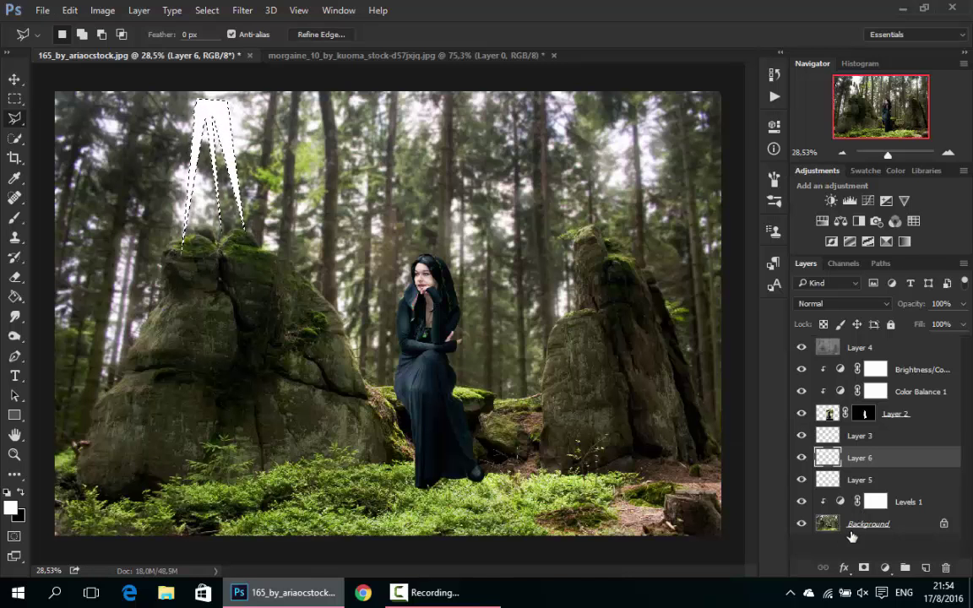
key("ctrl+d")
key("shift+alt+s")
left_click(242, 10)
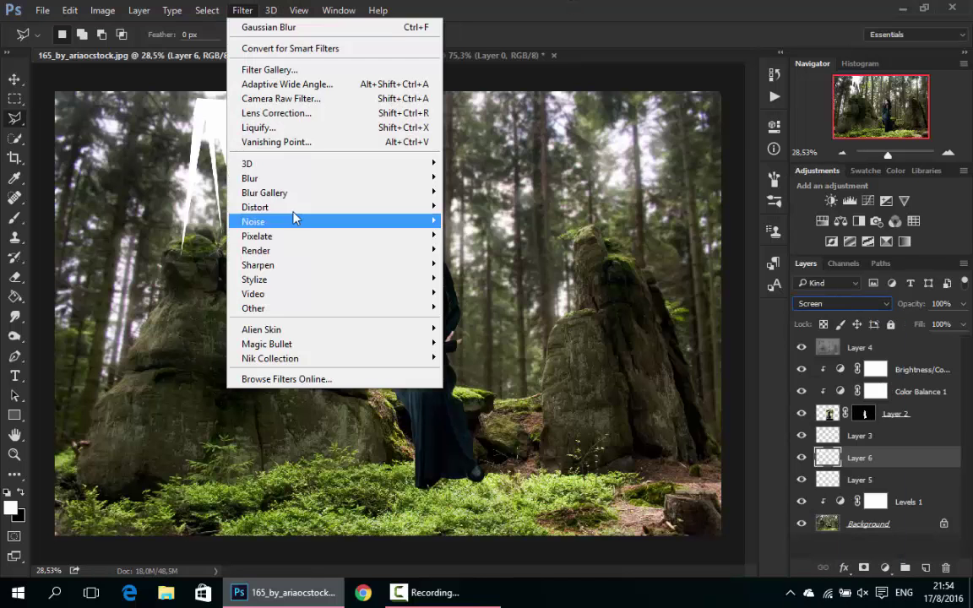
left_click(472, 233)
left_click_drag(743, 369, 775, 371)
key("Return")
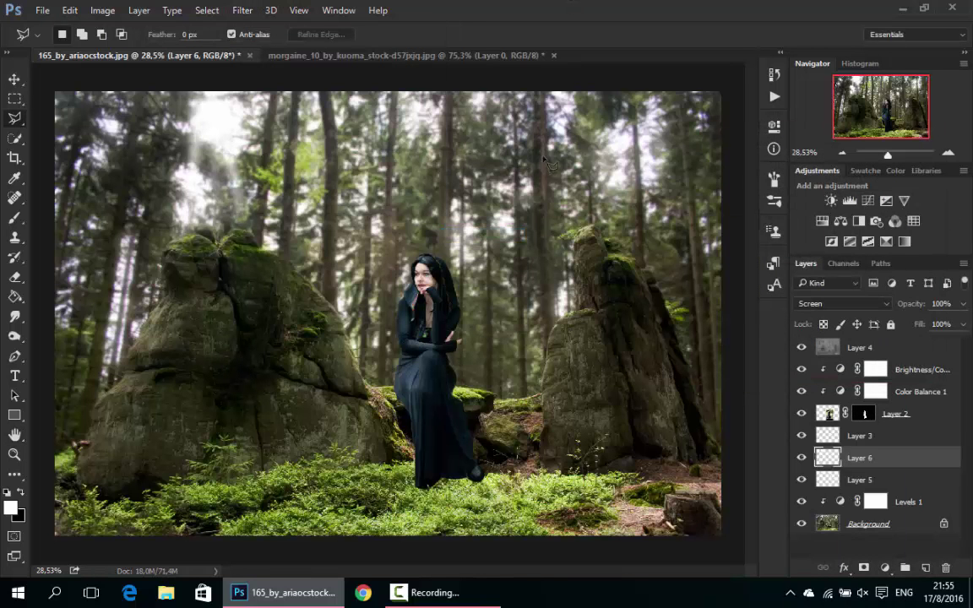
- Outline a second ray over the right rock and add an empty Layer 7
left_click(592, 228)
double_click(610, 123)
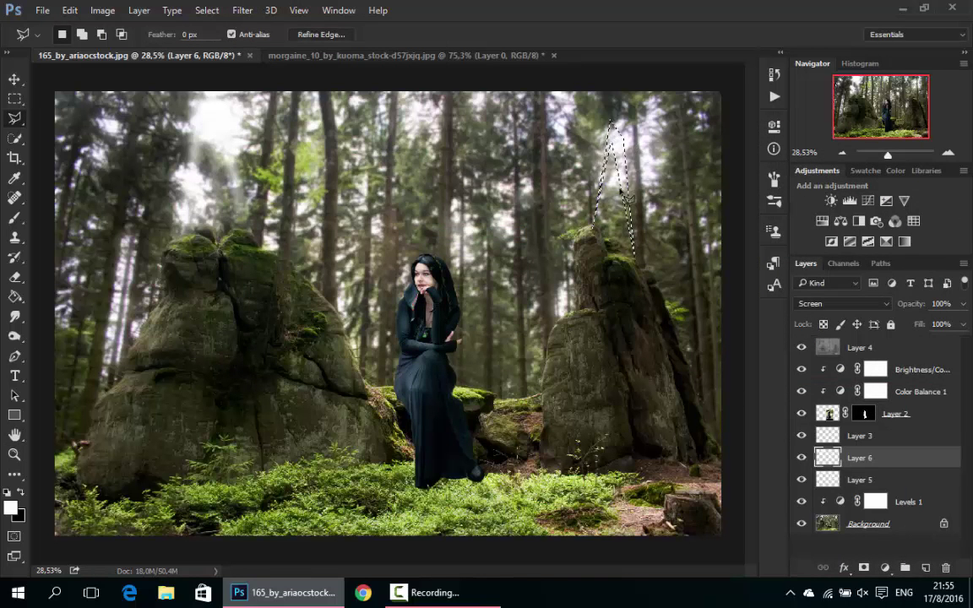
key("alt+BackSpace")
key("ctrl+d")
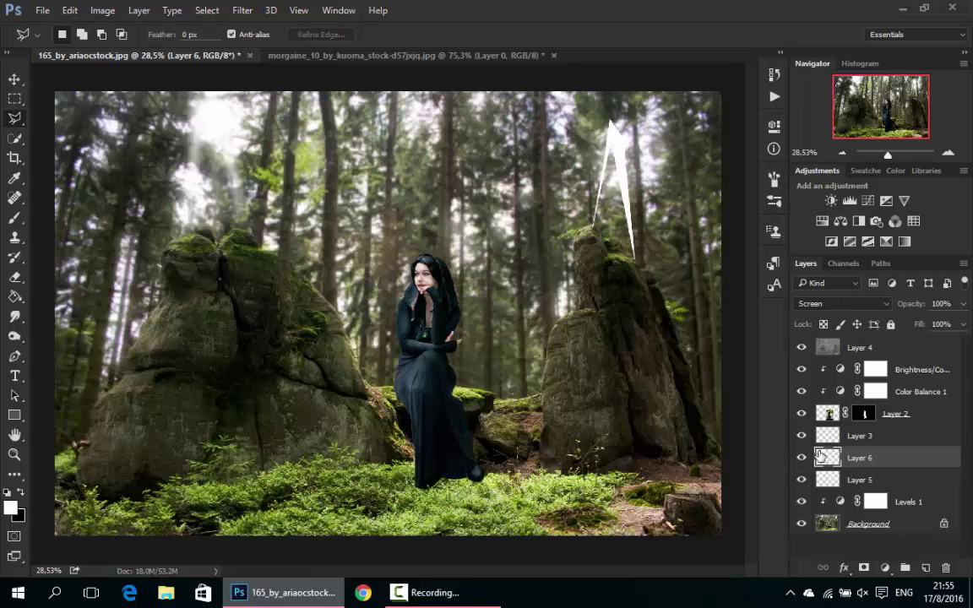
key("ctrl+alt+z")
key("ctrl+alt+z")
key("ctrl+shift+alt+n")
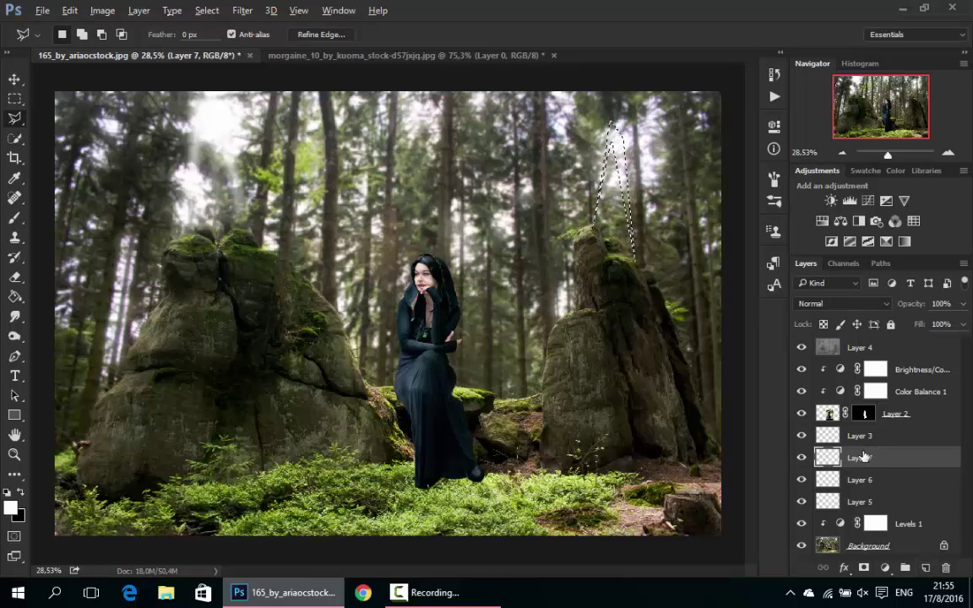
- Fill the second ray white, blend it in Screen and reapply the Gaussian Blur
key("alt+BackSpace")
key("ctrl+d")
left_click(842, 303)
left_click(840, 407)
left_click(242, 10)
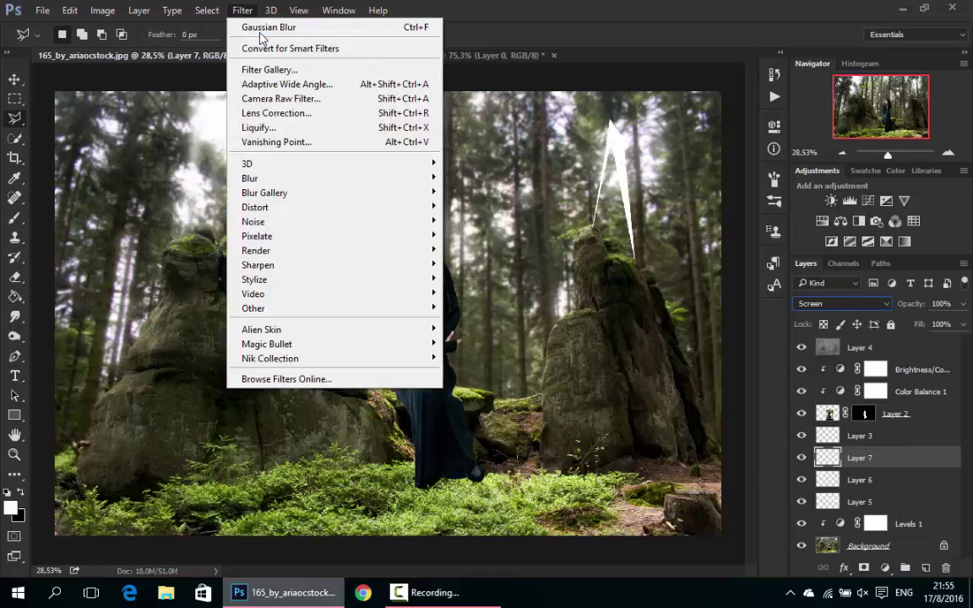
left_click(260, 32)
- Add a third white ray beside the woman, blurred and blended in Screen
left_click(928, 570)
left_click(382, 384)
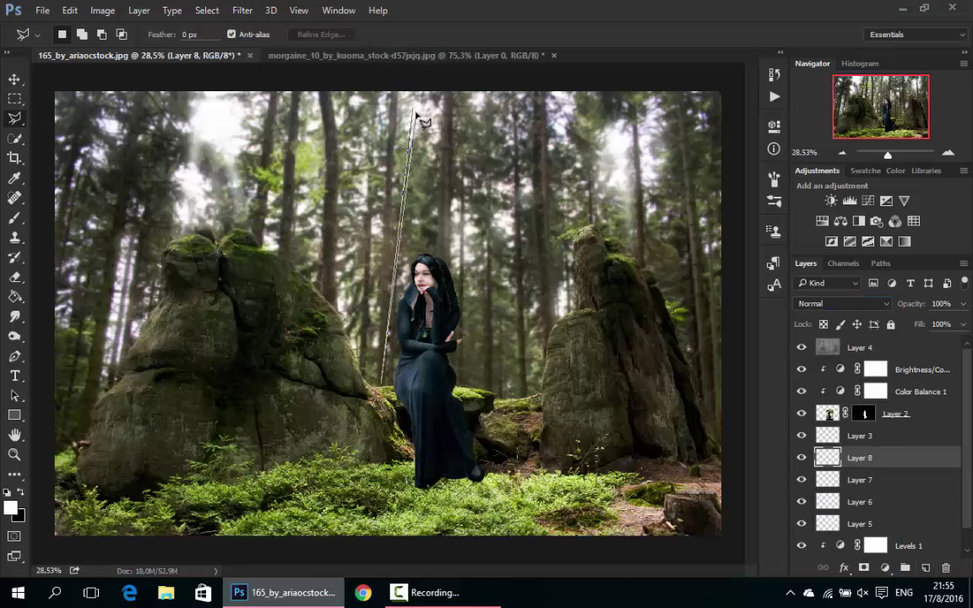
double_click(411, 103)
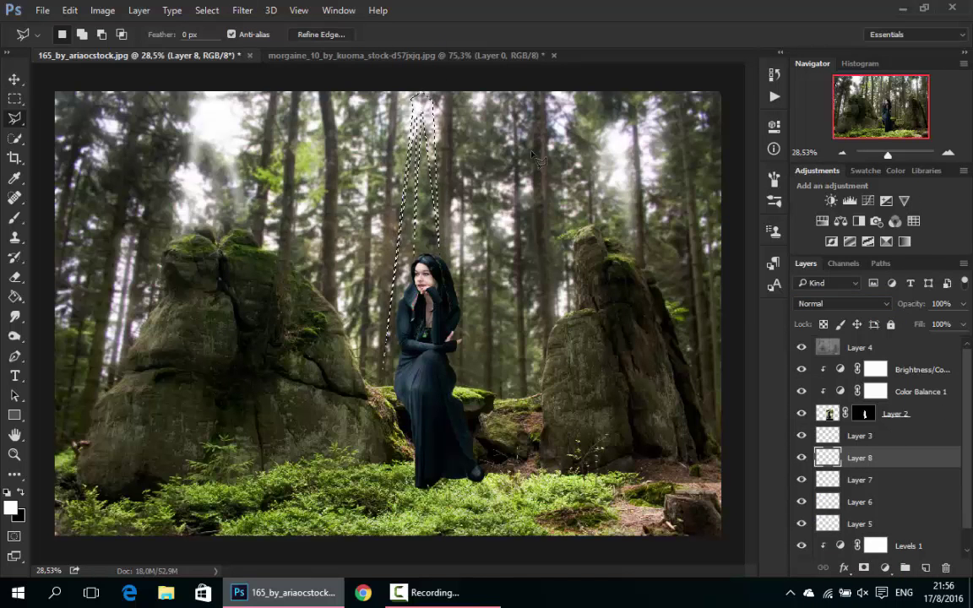
left_click(926, 567)
key("alt+BackSpace")
key("ctrl+d")
left_click(242, 10)
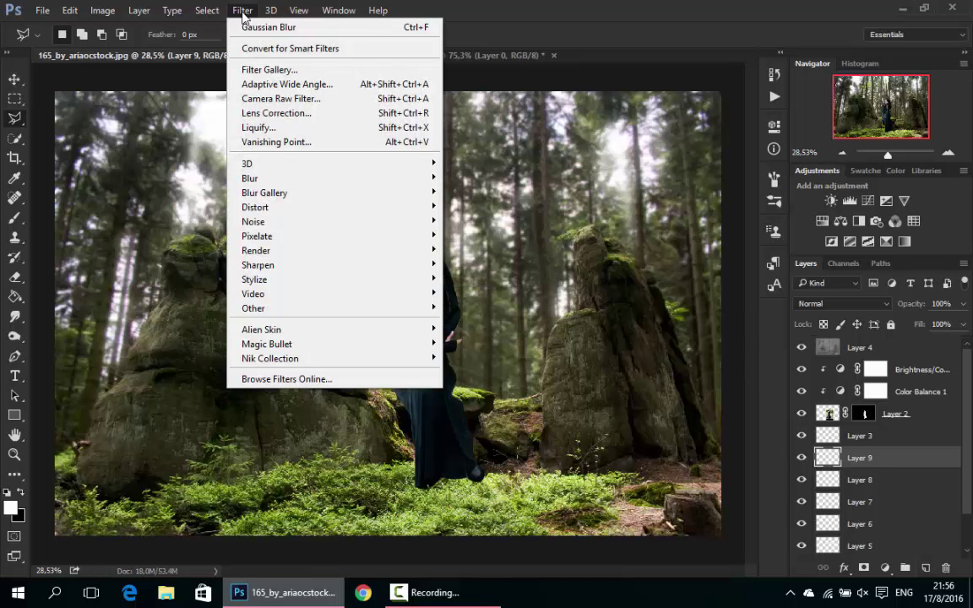
left_click(842, 303)
left_click(845, 410)
left_click(243, 10)
left_click(254, 31)
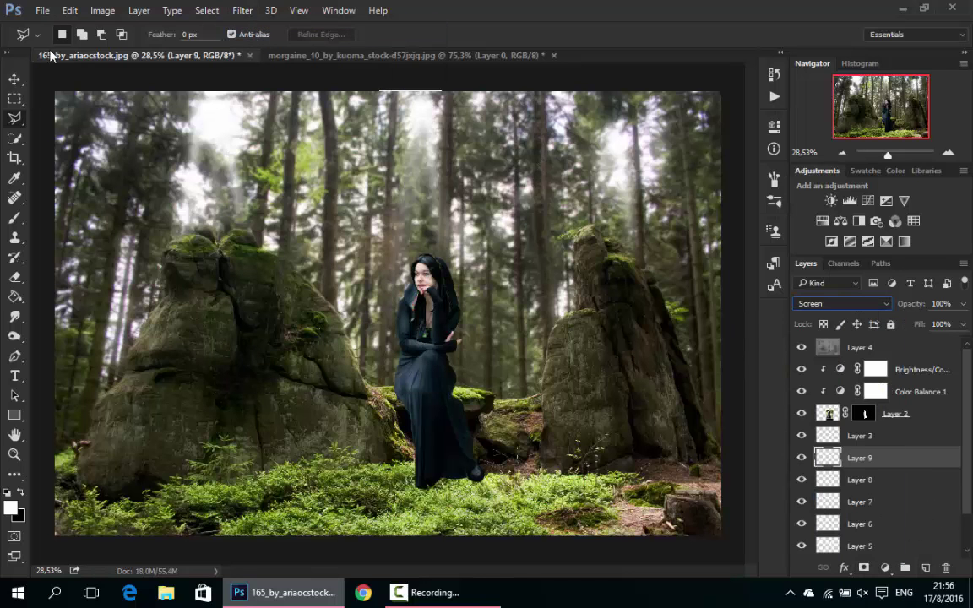
- Add a thin blurred white ray strip on the left in Screen mode
left_click(926, 568)
key("ctrl+shift+d")
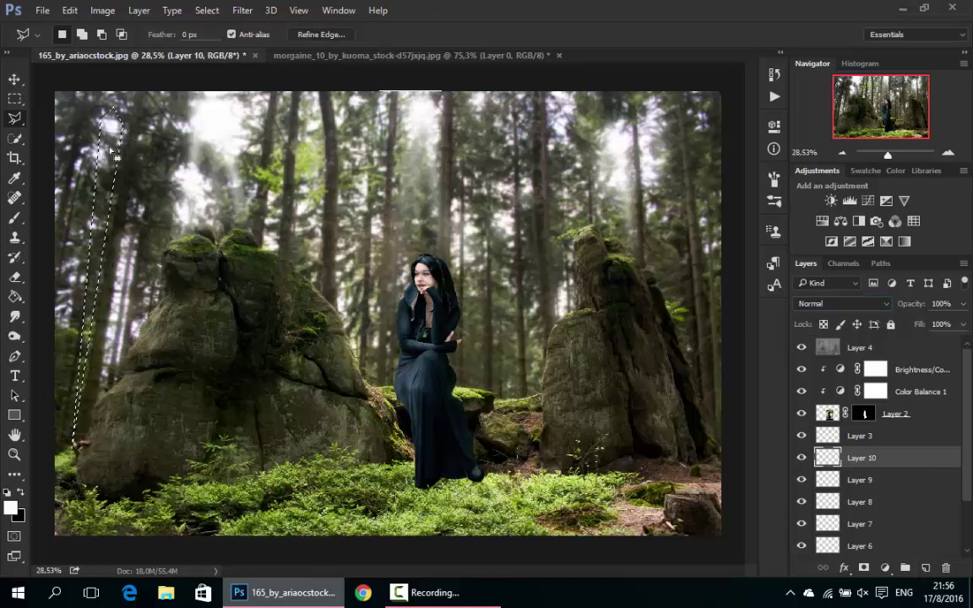
key("alt+BackSpace")
key("ctrl+d")
key("ctrl+f")
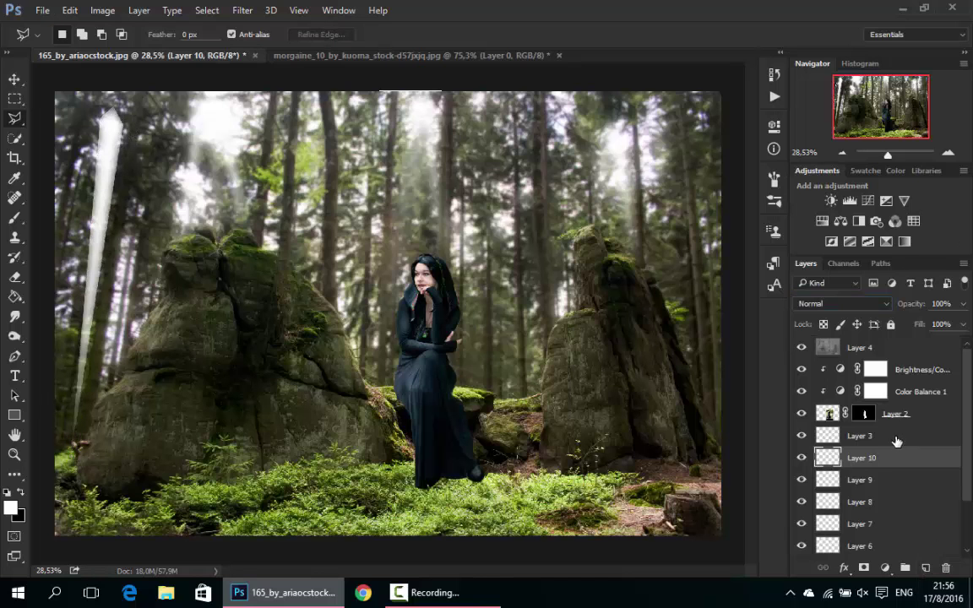
left_click(842, 303)
left_click(845, 410)
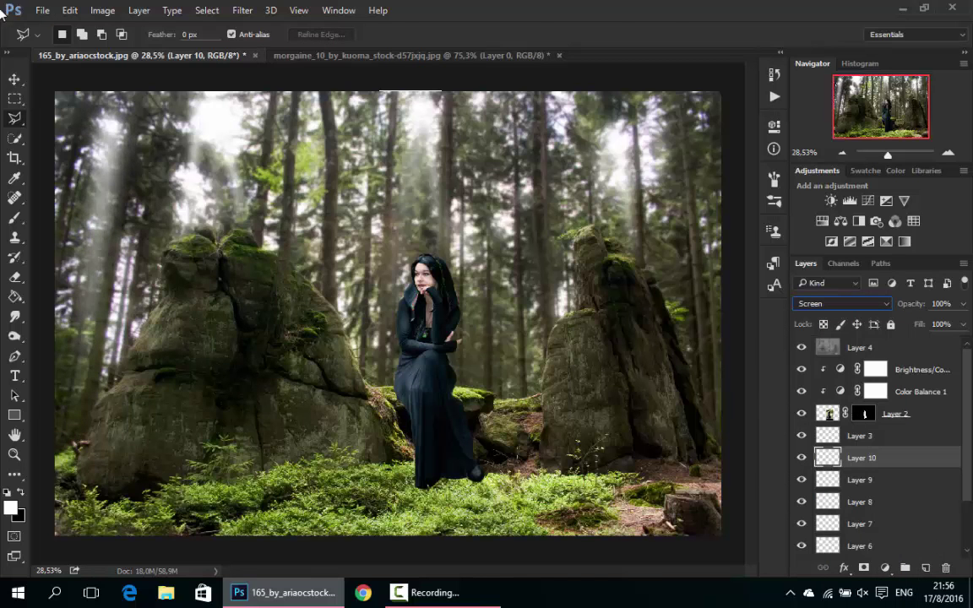
key("v")
scroll(480, 243, "up", 2)
scroll(480, 243, "down", 1)
scroll(480, 242, "down", 1)
- Paint soft light on a layer clipped to the woman with a 500px brush, erasing the excess
left_click(895, 413)
key("ctrl+shift+alt+n")
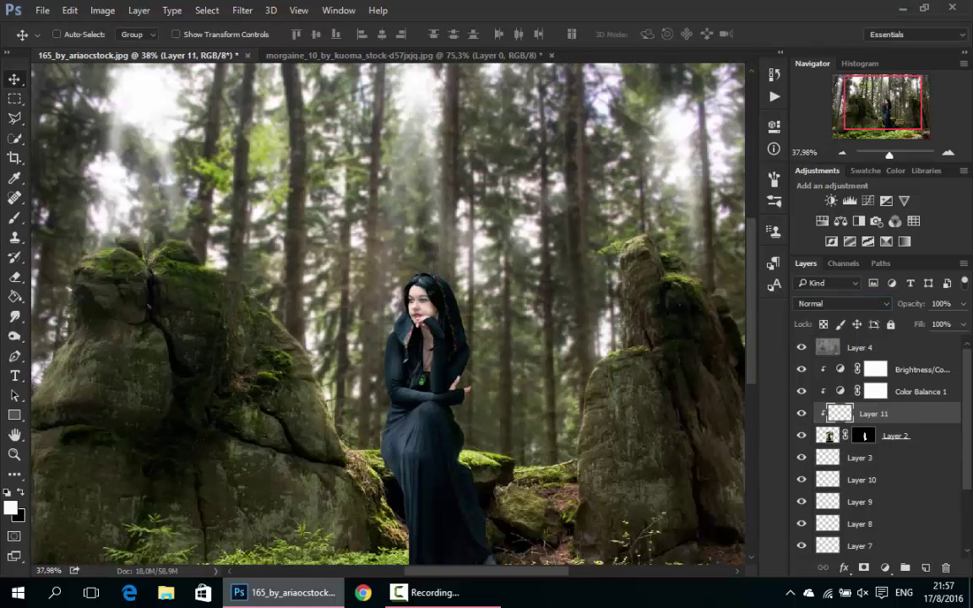
key("b")
key("bracketright")
key("bracketright")
key("bracketright")
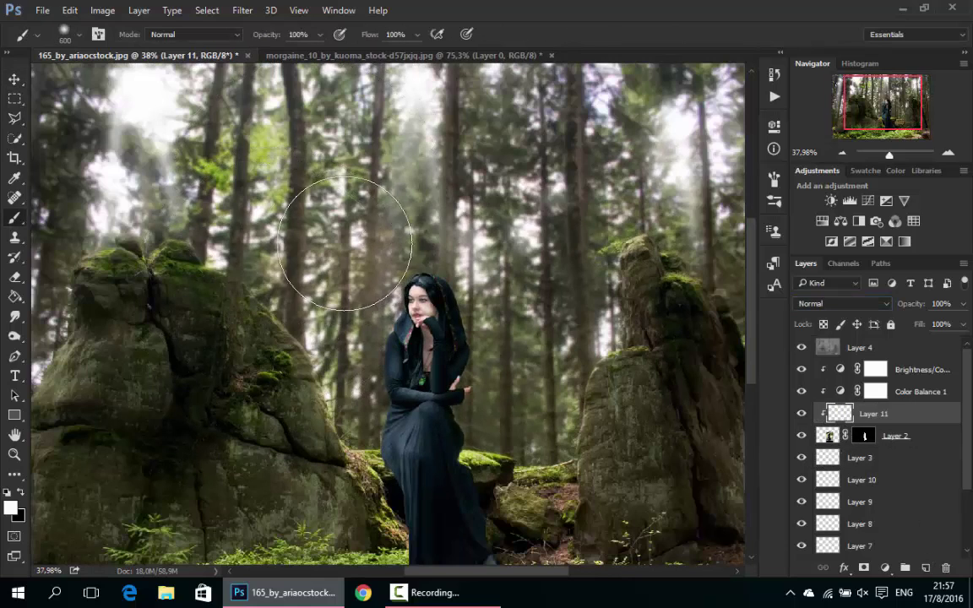
scroll(325, 336, "down", 3)
key("e")
scroll(253, 287, "up", 1)
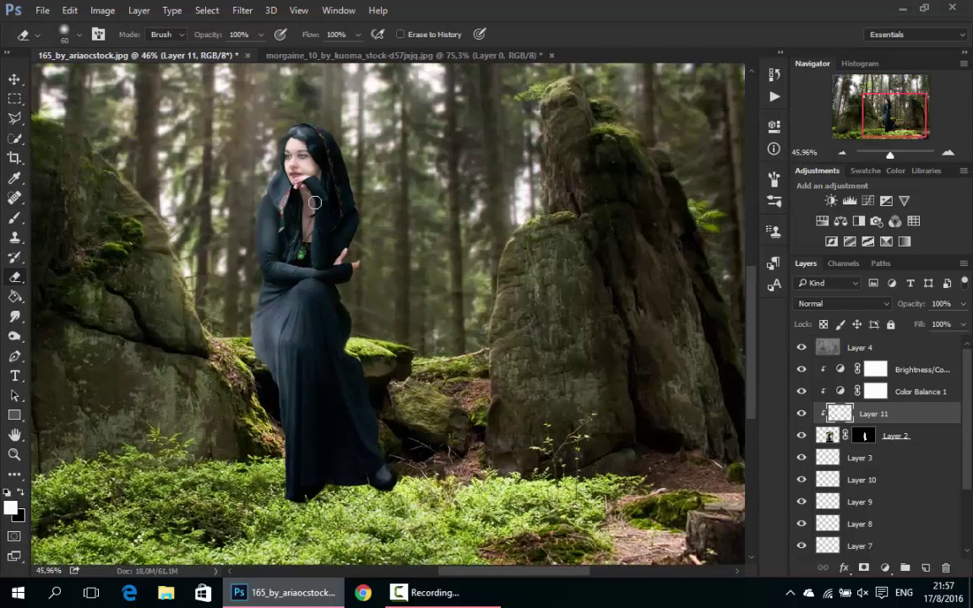
- Lower the clipped light layer to 55% opacity and compare it hidden and shown
key("v")
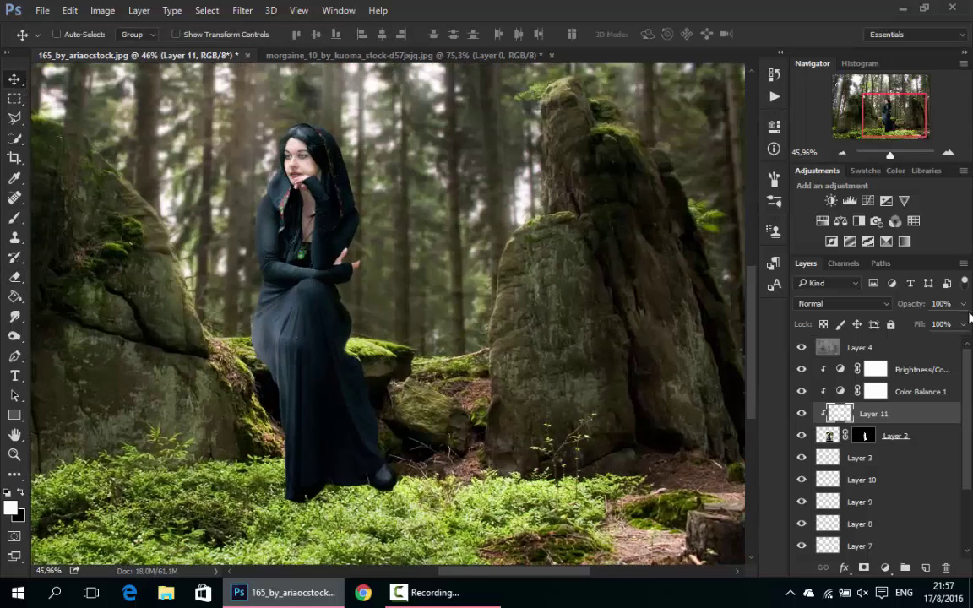
left_click_drag(963, 303, 935, 326)
left_click(802, 415)
left_click(803, 414)
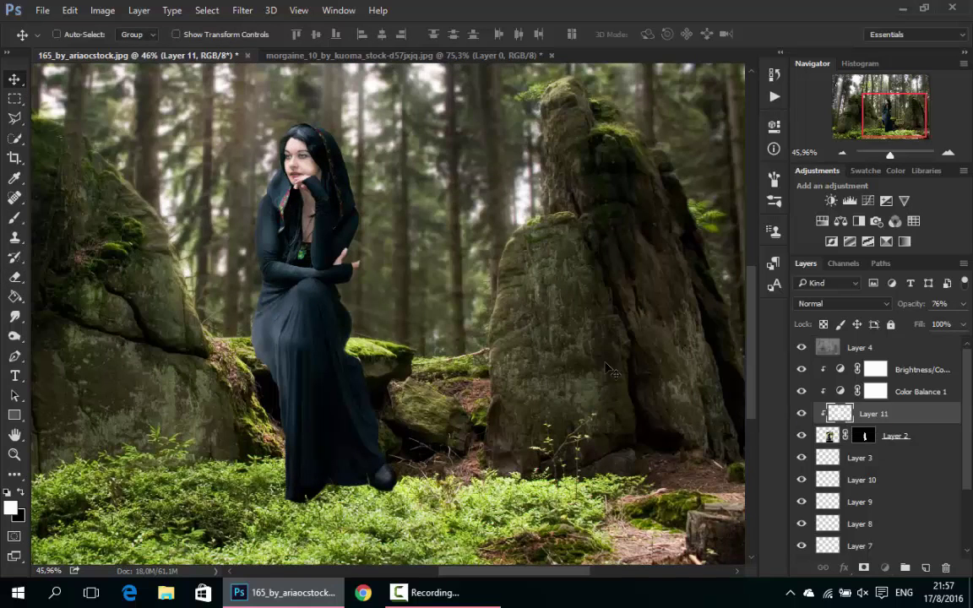
key("b")
key("v")
scroll(463, 237, "down", 3)
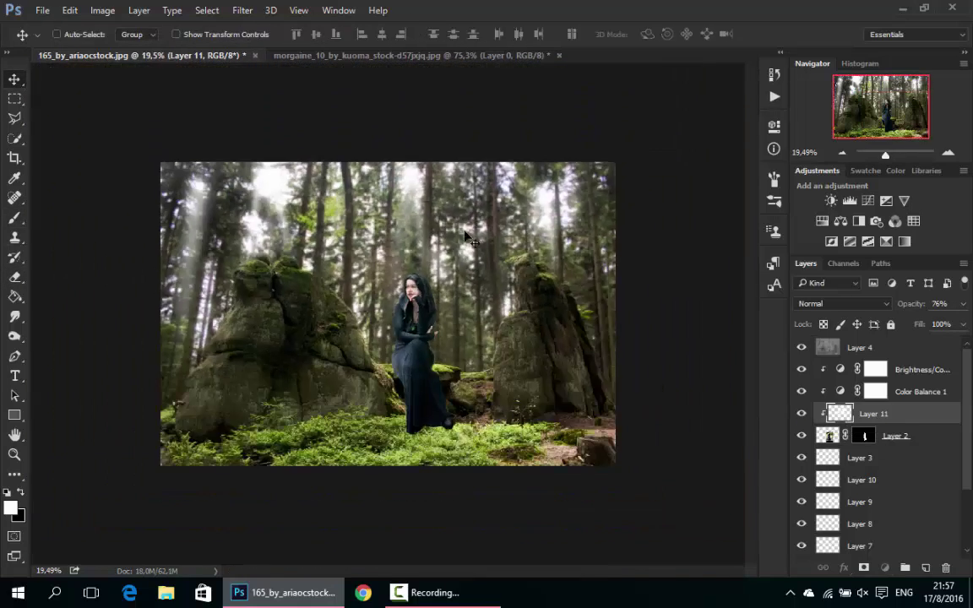
scroll(463, 237, "up", 2)
scroll(445, 287, "down", 2)
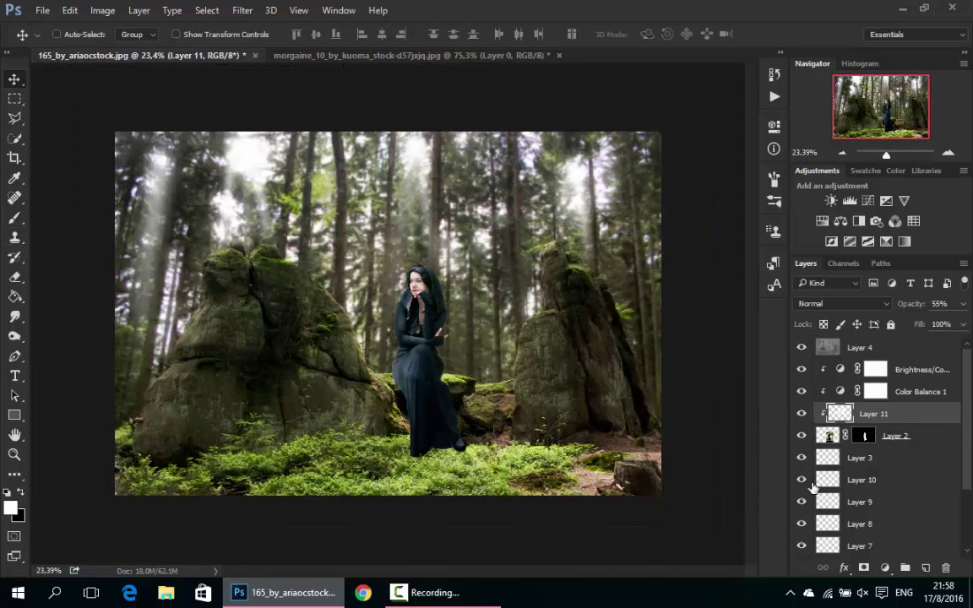
left_click(897, 444)
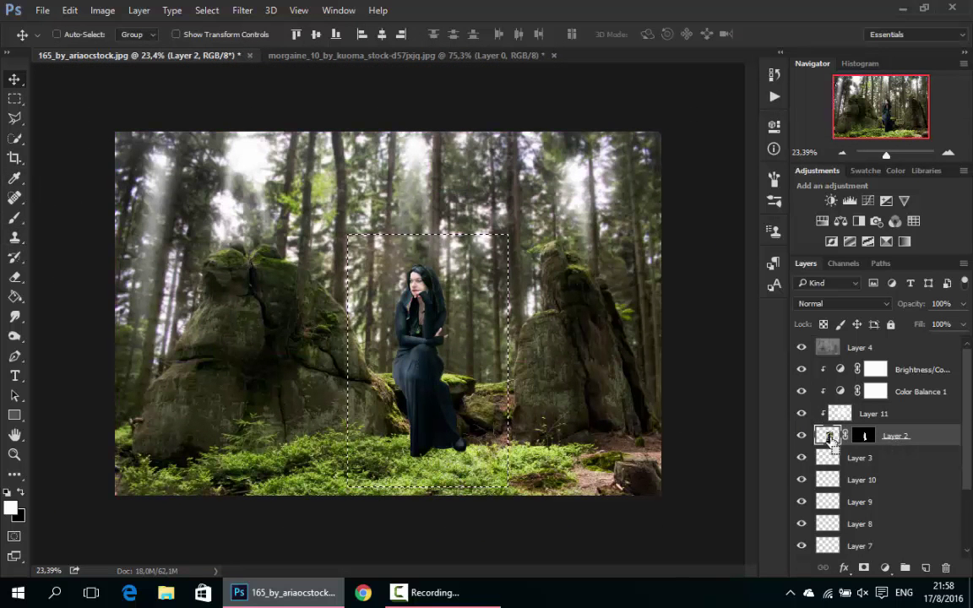
- Fill the woman's outline with black on a new layer below her and flip it under her feet
left_click(861, 435, "ctrl")
left_click(925, 568, "ctrl")
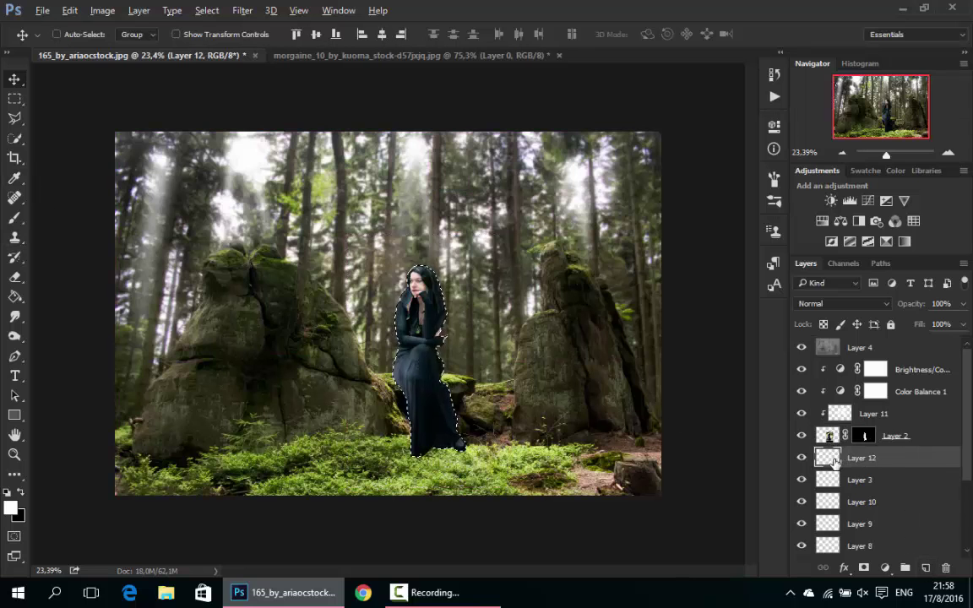
key("ctrl")
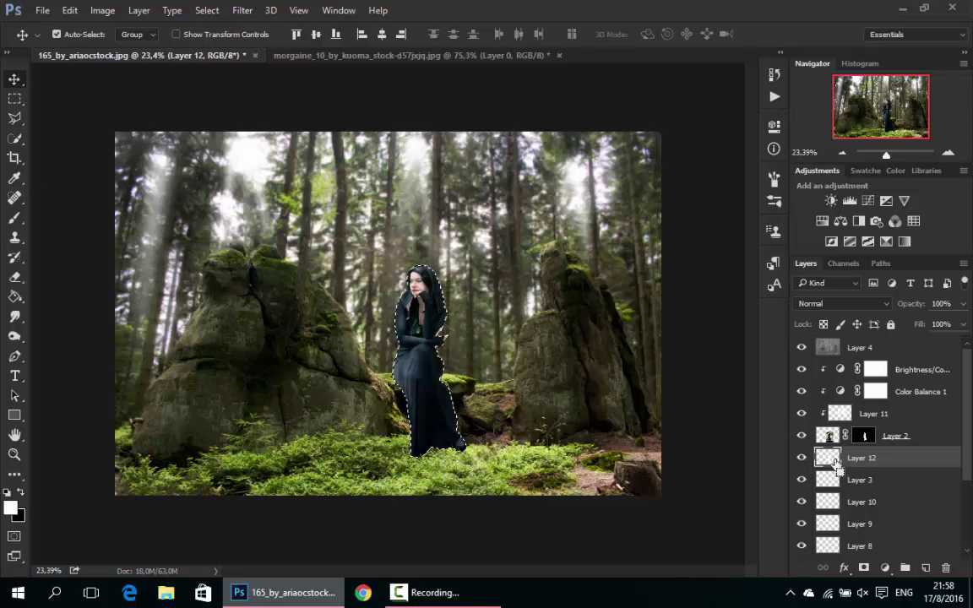
key("ctrl+t")
right_click(372, 281)
left_click(414, 509)
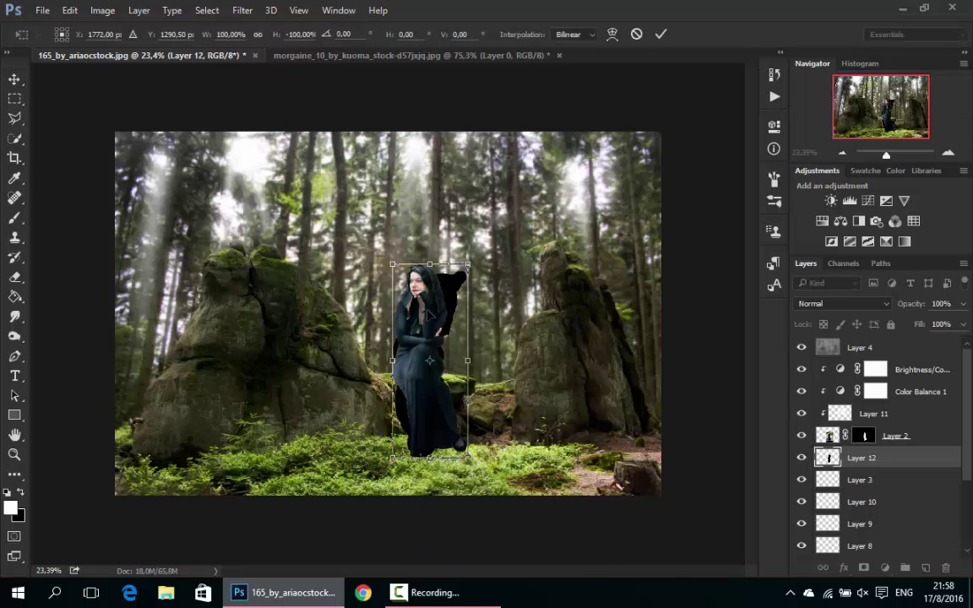
left_click_drag(429, 363, 429, 541)
- Slant and warp the black shadow across the moss
scroll(429, 541, "up", 3)
left_click_drag(306, 364, 313, 446)
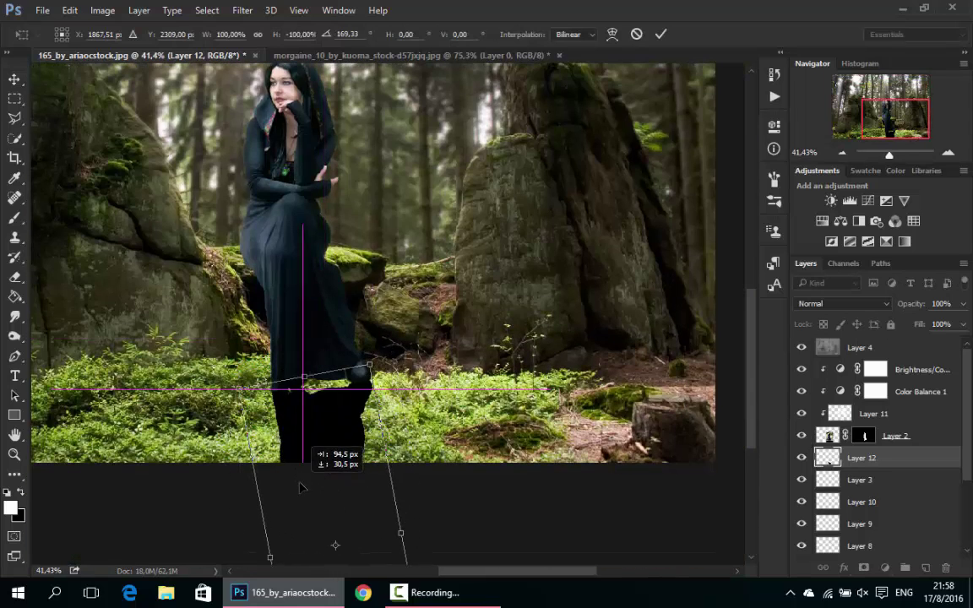
right_click(342, 161)
left_click(397, 274)
left_click(660, 34)
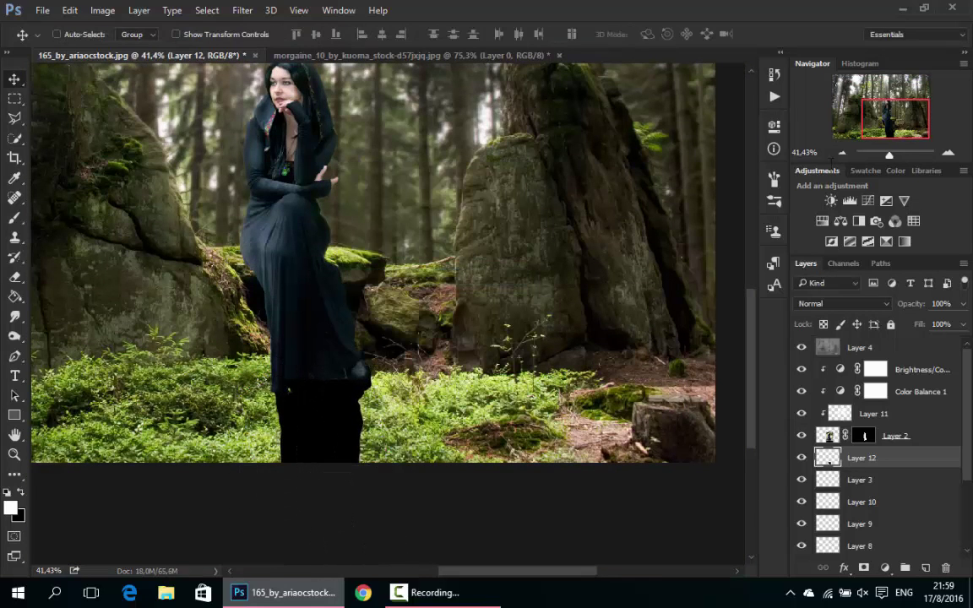
- Lower the shadow to 32% opacity and soften it with Gaussian Blur
key("3")
key("2")
left_click(242, 10)
mouse_move(250, 178)
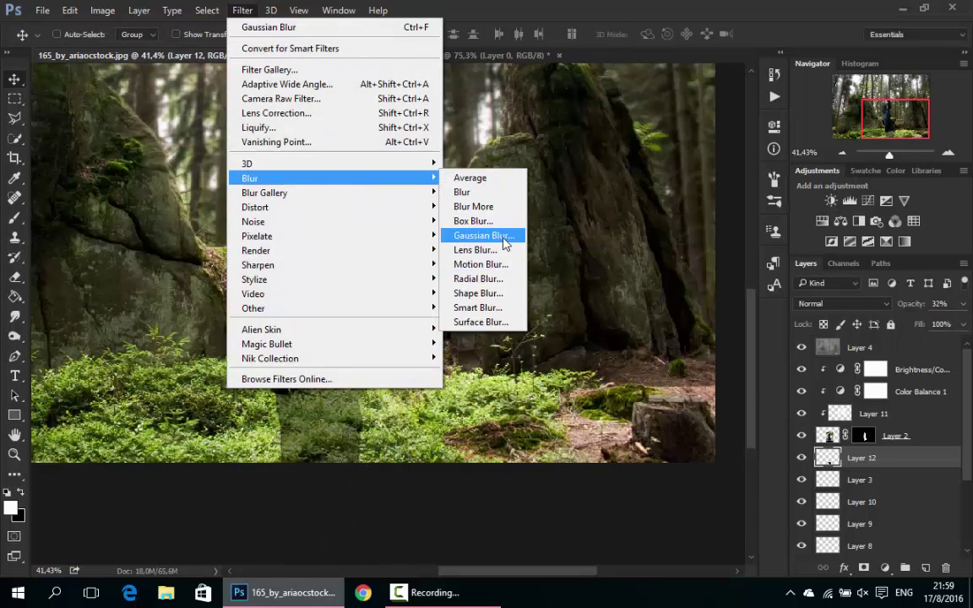
left_click(503, 241)
key("Return")
- Give the woman's layer a slight sub-pixel Gaussian Blur
key("b")
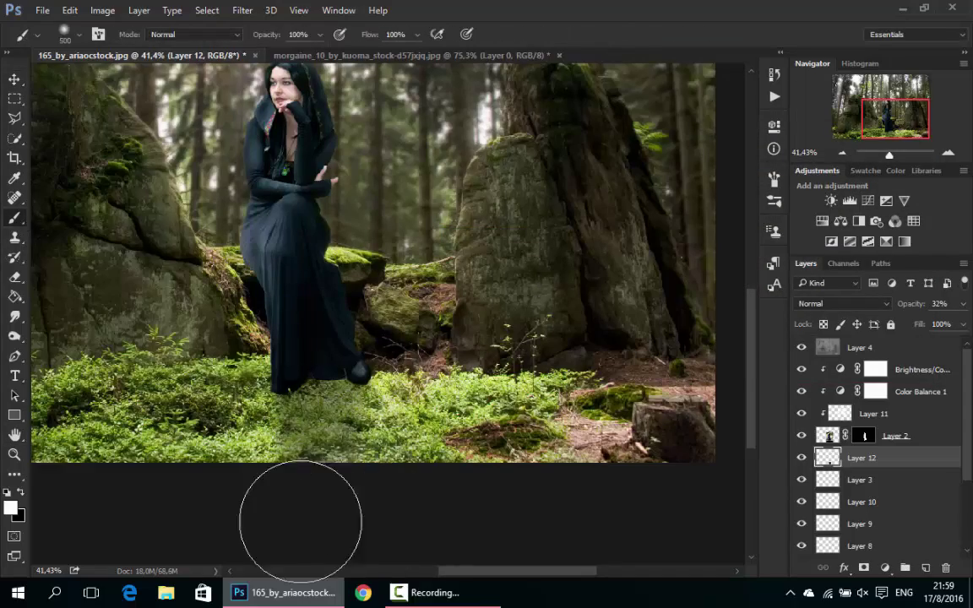
key("v")
scroll(390, 280, "down", 3)
scroll(390, 280, "up", 3)
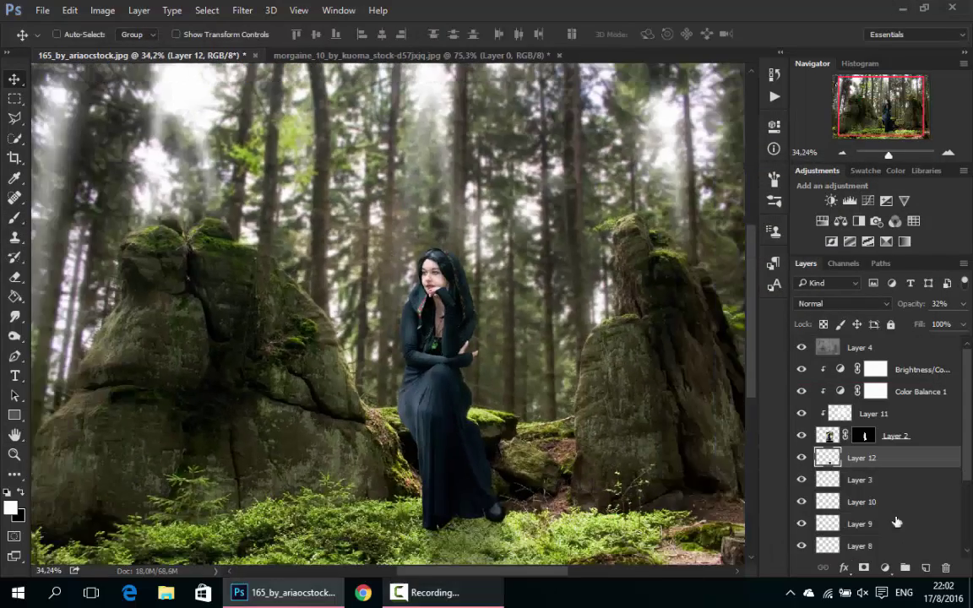
scroll(514, 319, "up", 2)
scroll(553, 304, "down", 1)
scroll(553, 304, "down", 1)
left_click(895, 436)
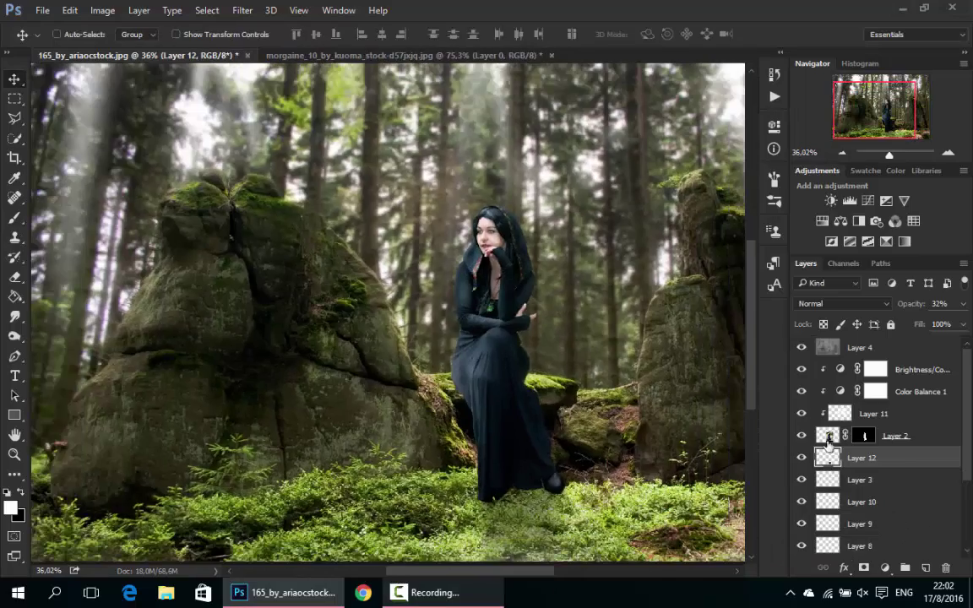
left_click(242, 10)
left_click(481, 235)
type("0.3")
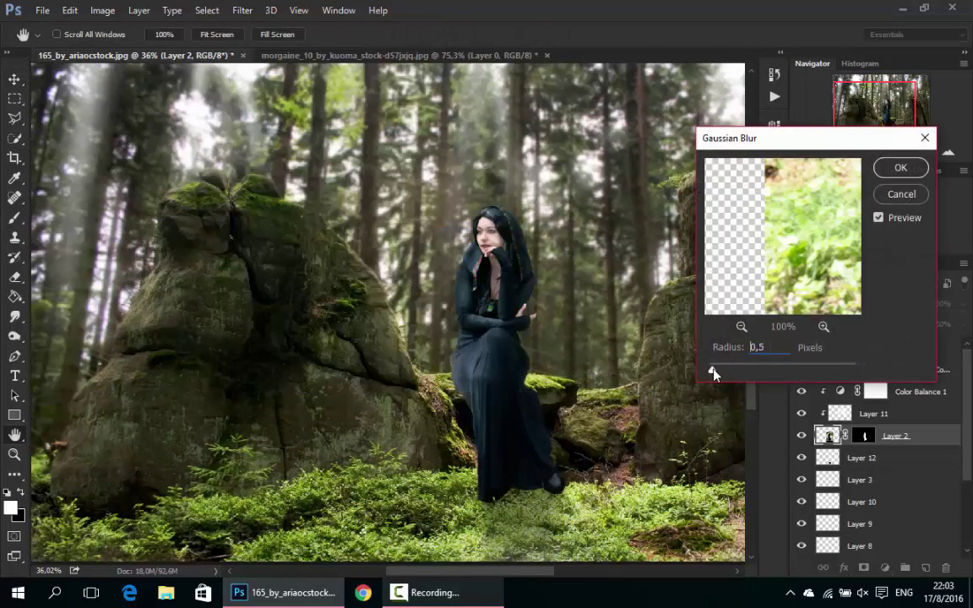
key("Return")
- Select the overlay texture layer and browse the Open dialog for the animal images
scroll(513, 269, "up", 3)
scroll(513, 268, "down", 3)
left_click(859, 347)
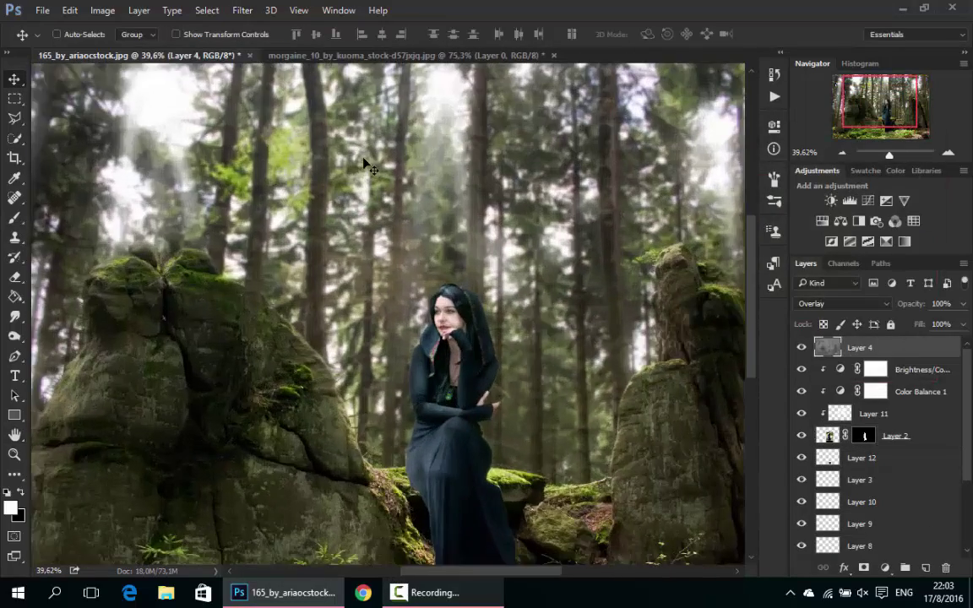
left_click(42, 10)
left_click(50, 47)
key("alt+Up")
- Open the butterfly PNG from the Png > Ζωα και πουλια folder
double_click(544, 207)
double_click(455, 127)
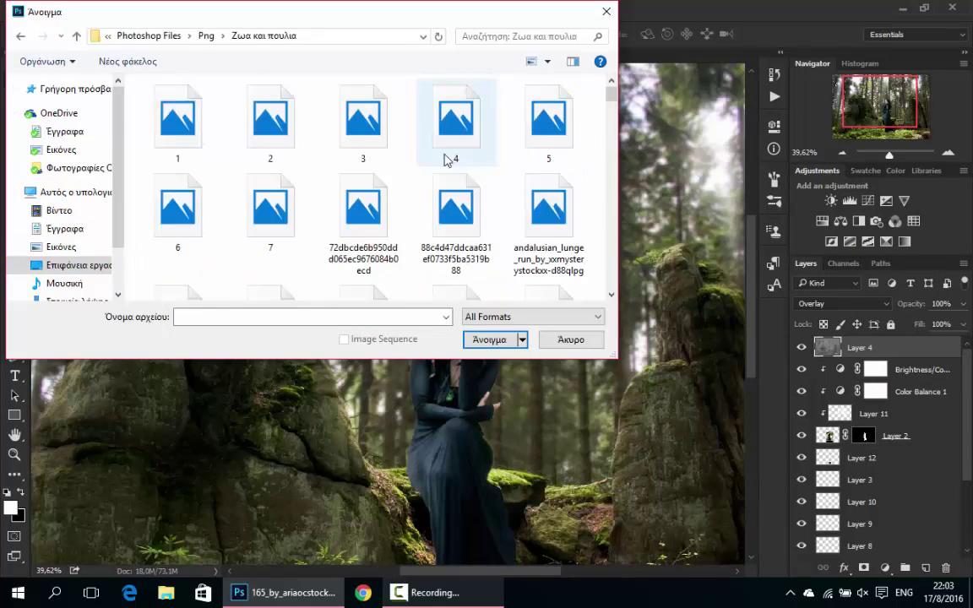
scroll(377, 180, "down", 2)
scroll(472, 175, "down", 3)
left_click(549, 232)
scroll(514, 200, "down", 3)
double_click(177, 118)
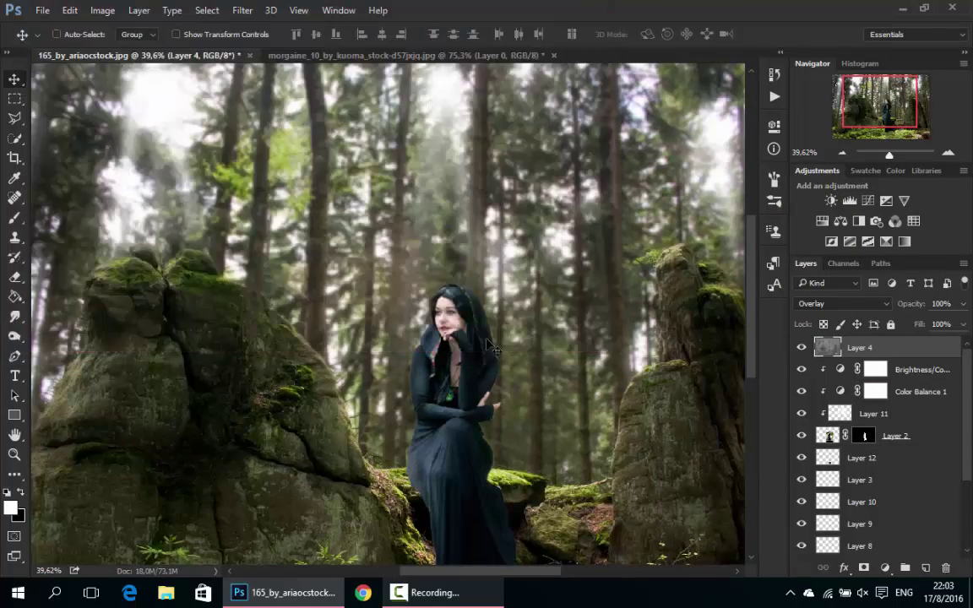
- Outline and delete the watermark in the butterfly image's corner
left_click(192, 454)
left_click(281, 462)
left_click(288, 505)
left_click(261, 524)
left_click(149, 525)
left_click(149, 463)
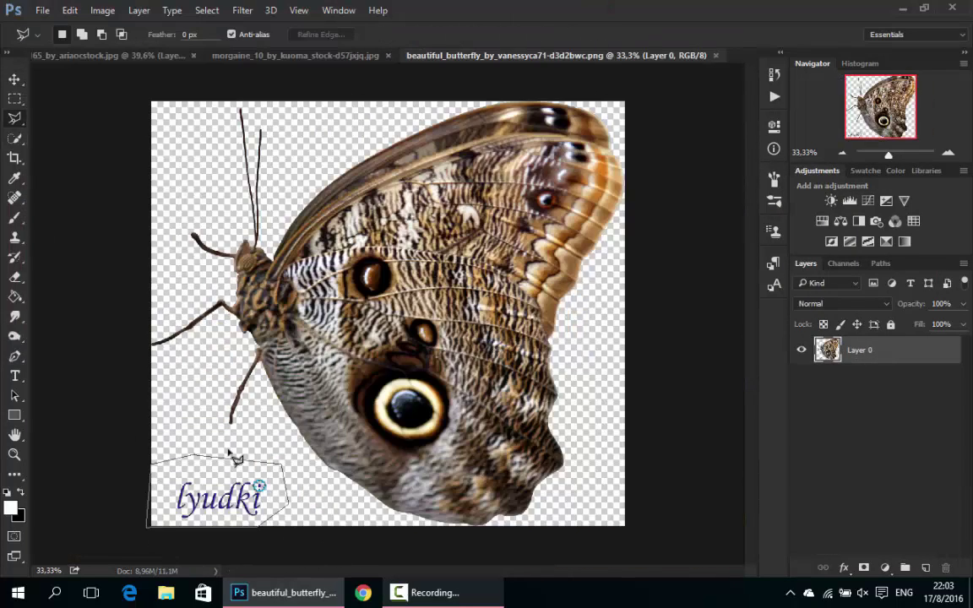
left_click(194, 457)
key("Delete")
- Drag the butterfly into the forest composition and flip it horizontally
left_click(14, 78)
left_click_drag(347, 217, 253, 258)
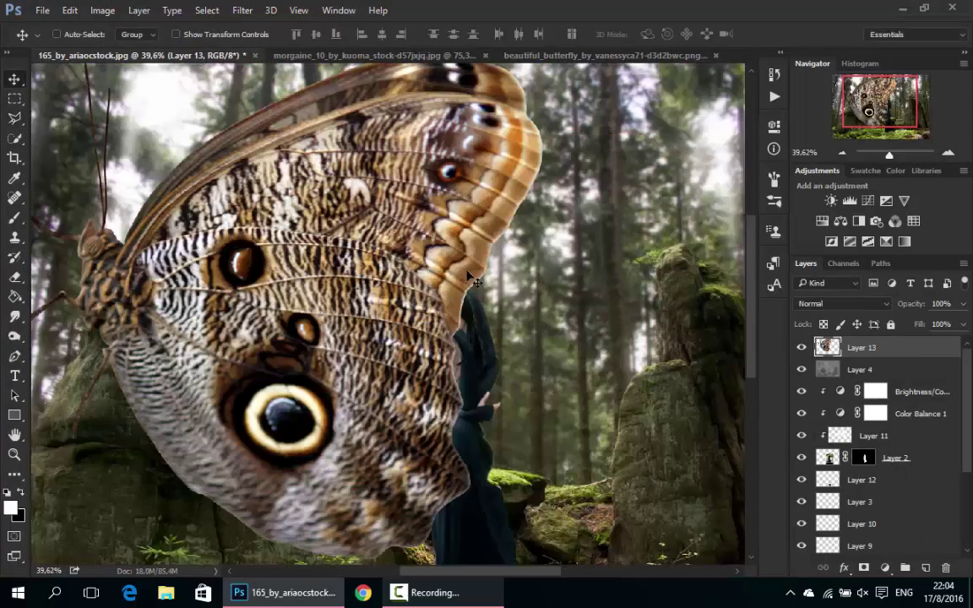
key("ctrl+t")
right_click(423, 293)
left_click(478, 530)
- Shrink and tilt the butterfly onto the left rock and commit the transform
key("ctrl+minus")
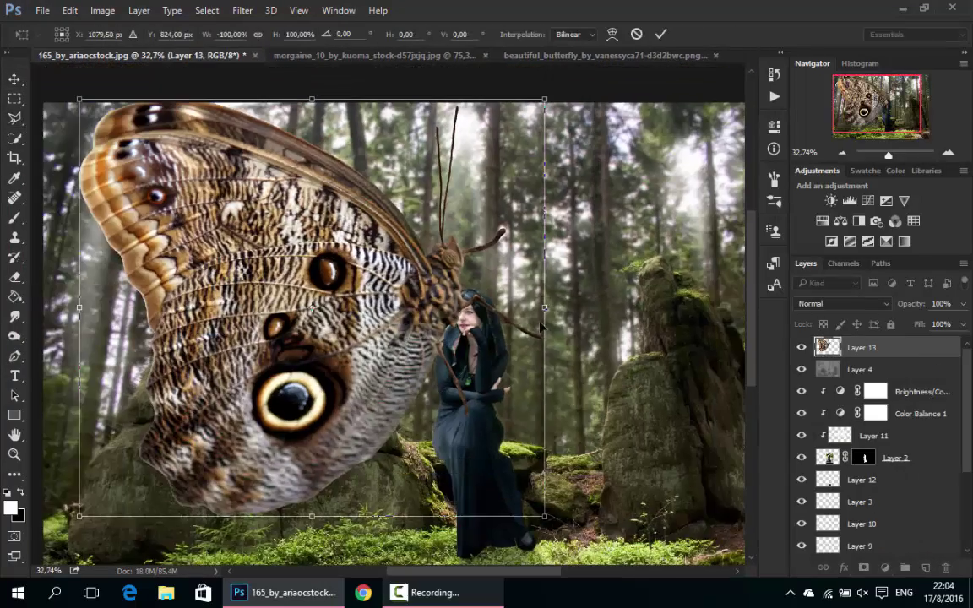
mouse_move(463, 472)
left_mouse_down()
mouse_move(511, 475)
mouse_move(396, 304)
left_mouse_up()
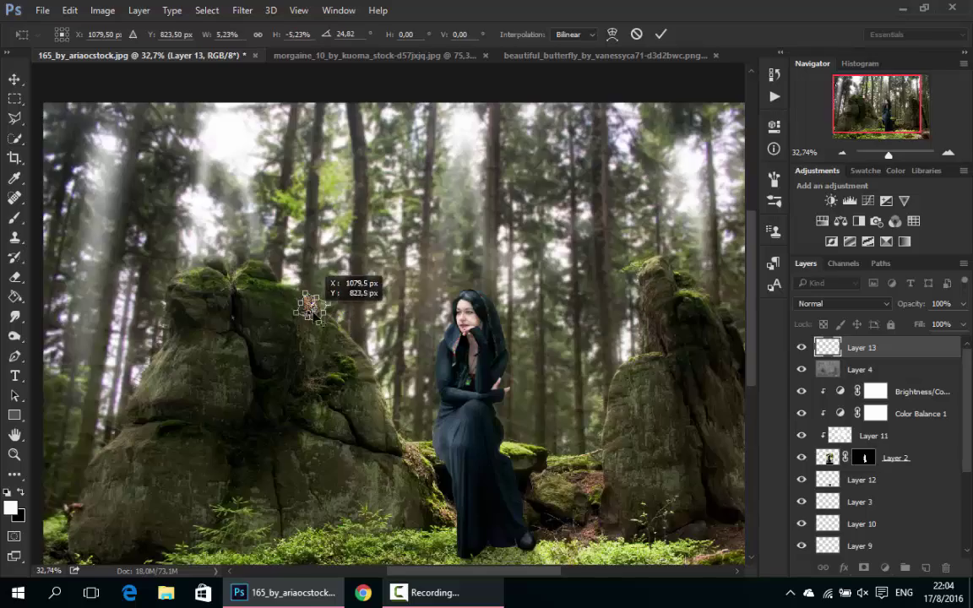
scroll(310, 309, "up", 5)
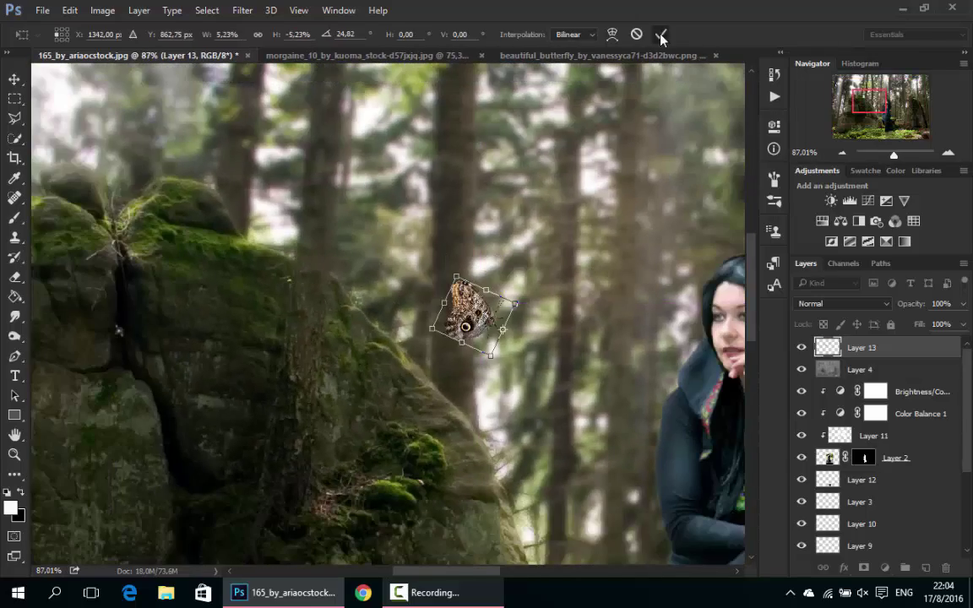
left_click(661, 34)
scroll(630, 223, "down", 2)
scroll(656, 265, "up", 3)
scroll(655, 265, "down", 2)
- Add a Brightness/Contrast adjustment to the butterfly and set black for touching up its mask
left_click(830, 201)
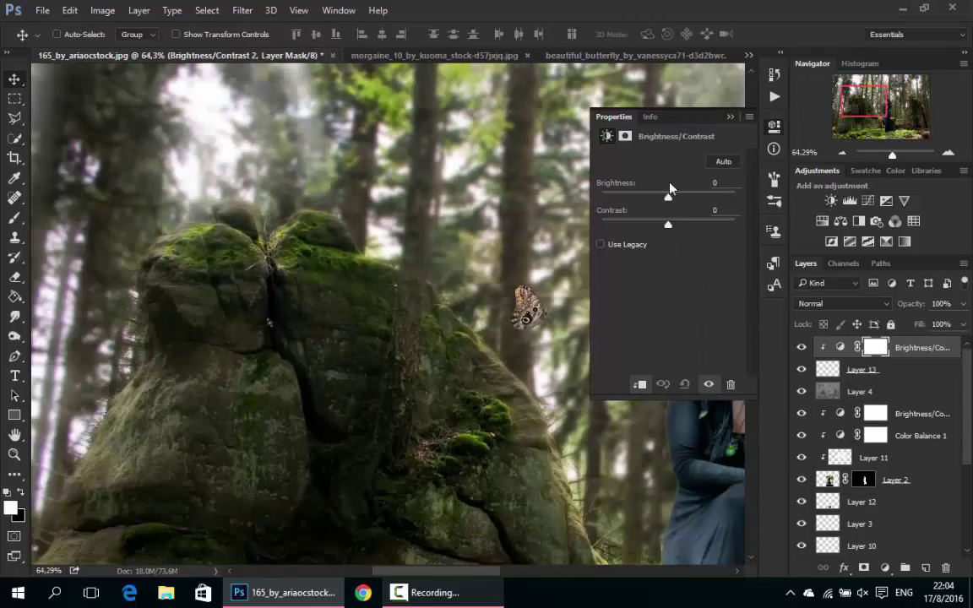
left_click(337, 211)
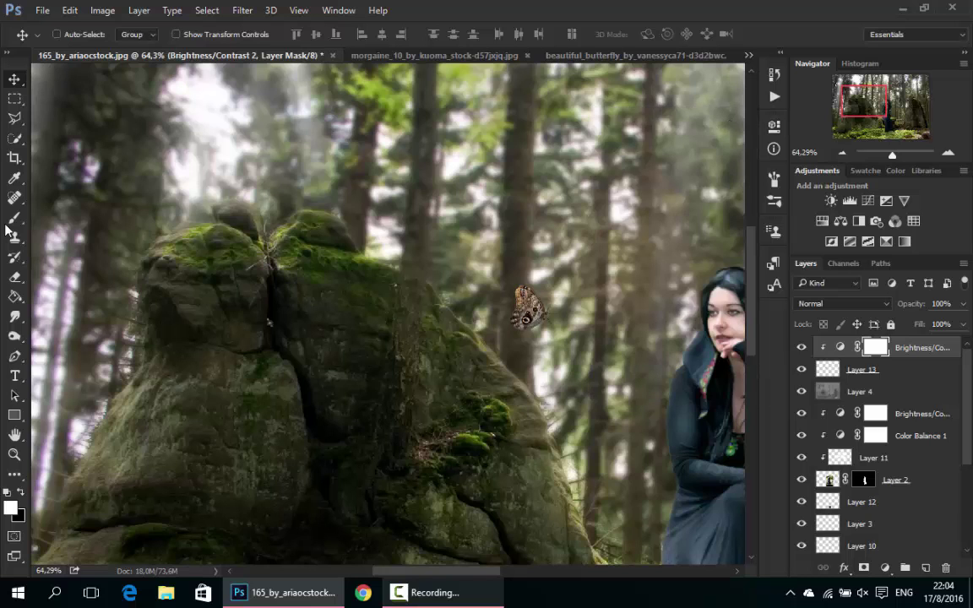
scroll(591, 241, "up", 3)
key("x")
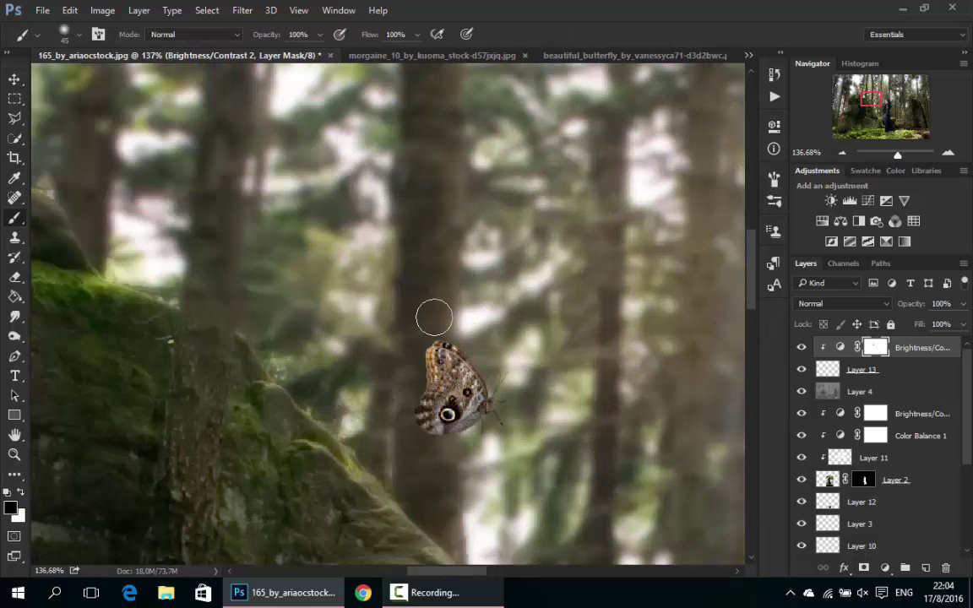
left_click(243, 10)
key("Escape")
key("v")
scroll(388, 312, "down", 3)
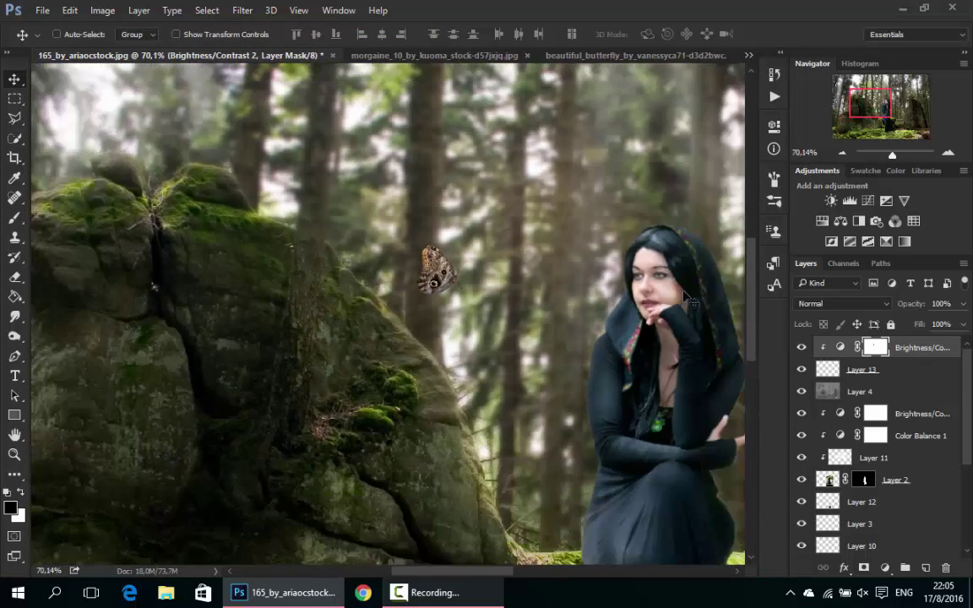
scroll(388, 312, "up", 2)
- Create a new Layer 14 clipped to the butterfly at 68% opacity
key("ctrl+shift+alt+n")
key("x")
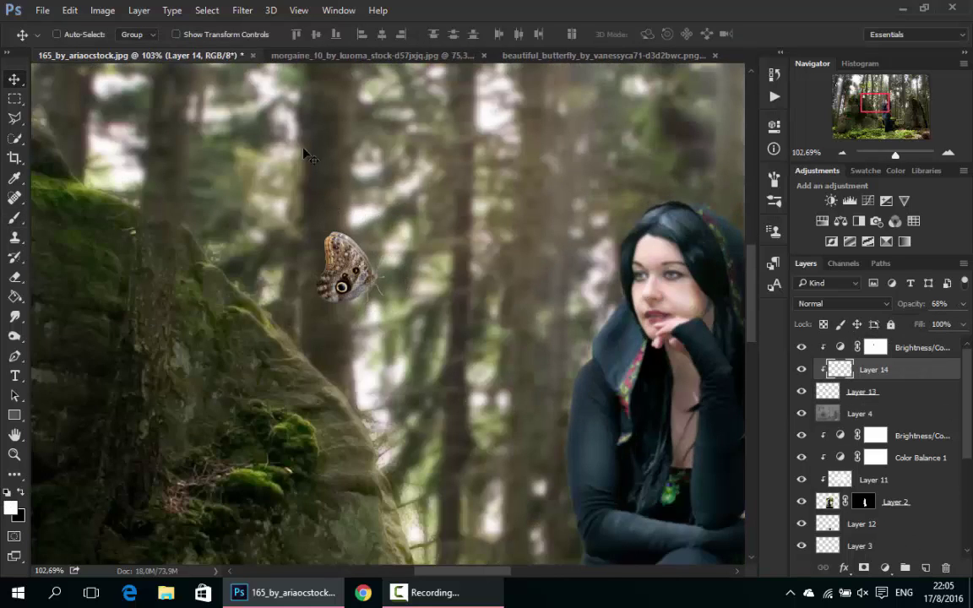
scroll(307, 154, "down", 3)
scroll(355, 102, "up", 2)
left_click(243, 10)
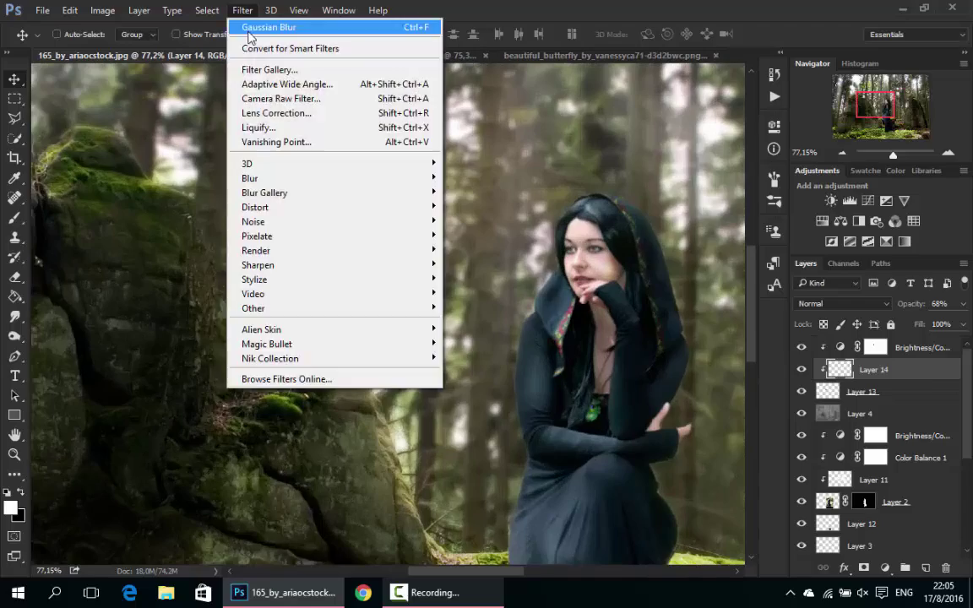
key("Escape")
key("alt+bracketleft")
scroll(439, 114, "down", 2)
scroll(456, 143, "down", 3)
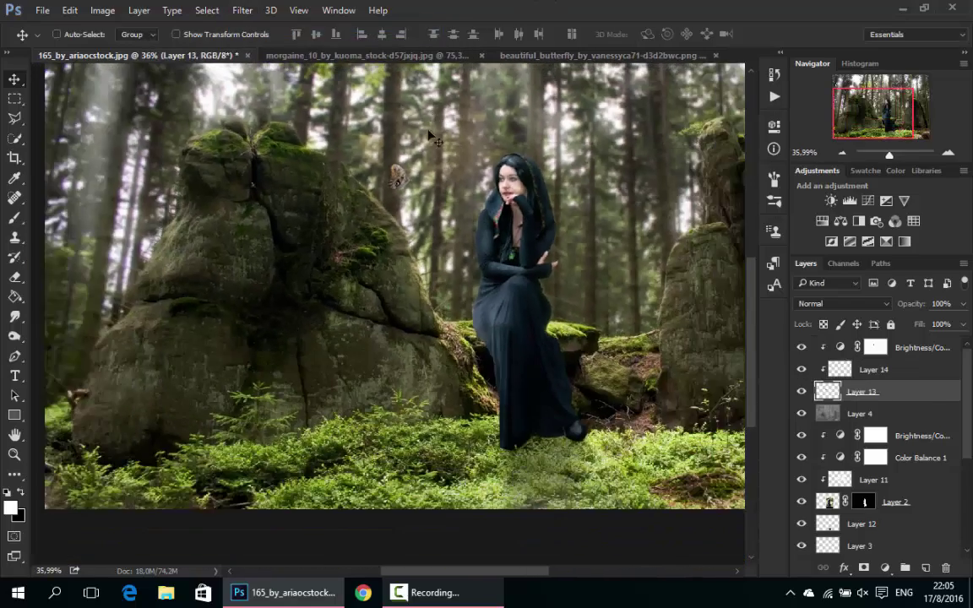
scroll(472, 168, "up", 1)
scroll(487, 192, "up", 2)
scroll(488, 192, "down", 2)
scroll(487, 193, "up", 1)
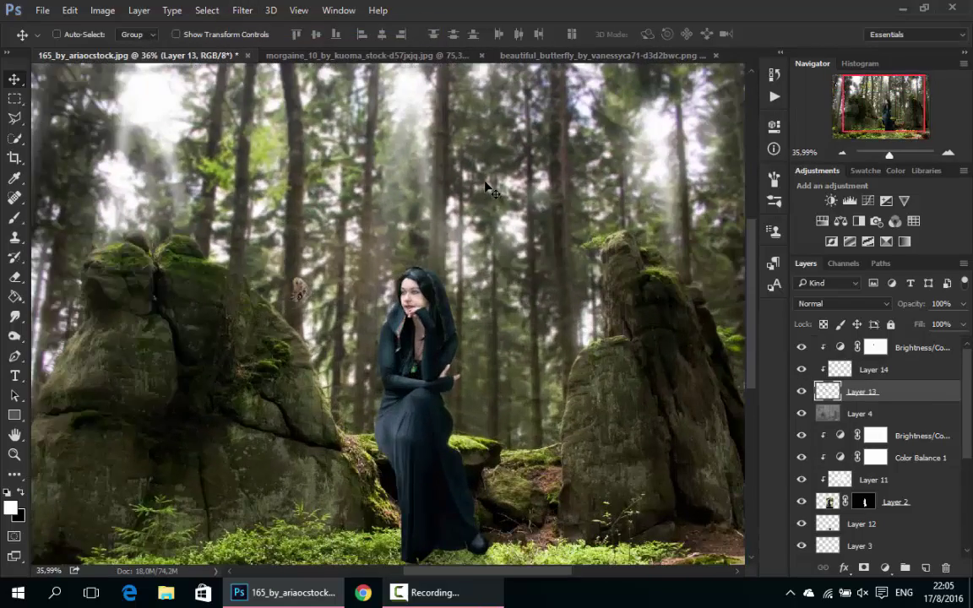
left_click(42, 11)
left_click(52, 37)
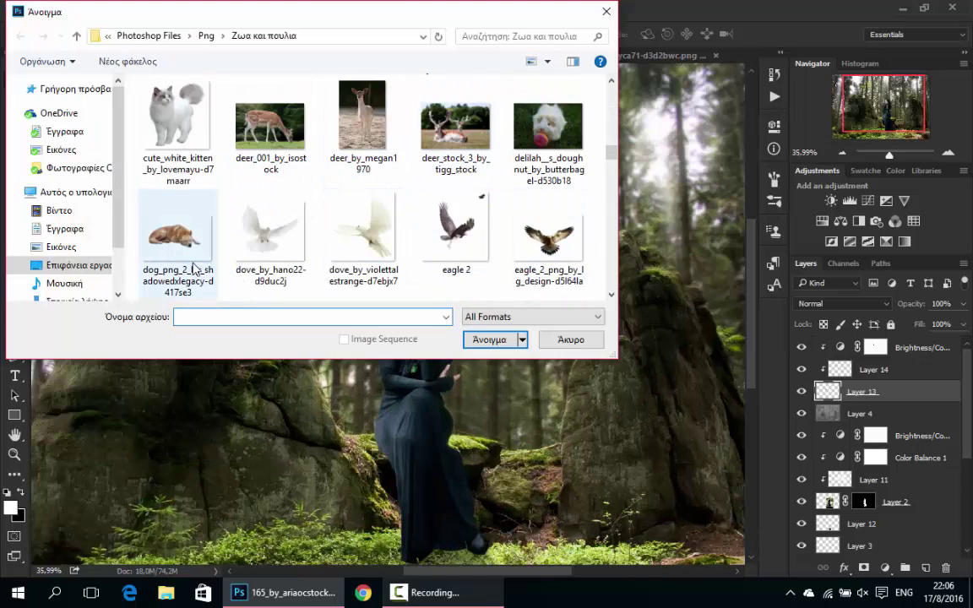
left_click(177, 130)
left_click(362, 247)
scroll(445, 217, "down", 3)
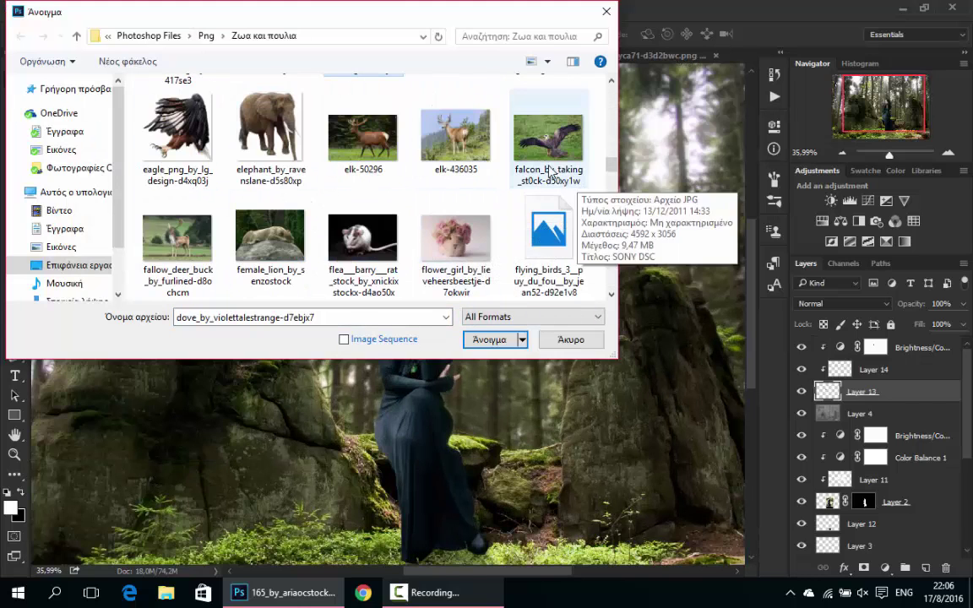
scroll(529, 234, "down", 2)
scroll(442, 228, "down", 2)
scroll(486, 178, "down", 1)
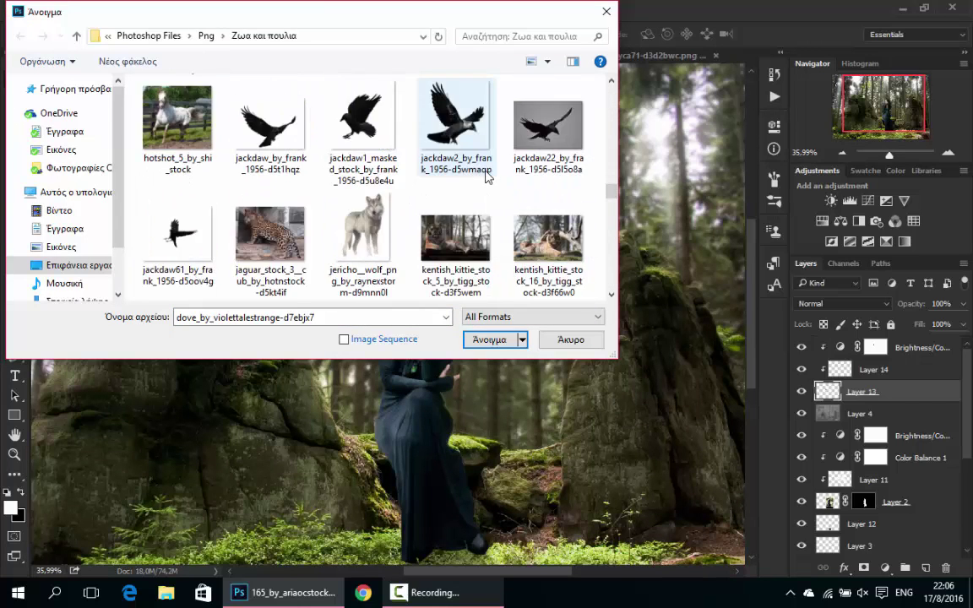
scroll(486, 179, "up", 2)
scroll(427, 177, "down", 1)
scroll(435, 164, "down", 2)
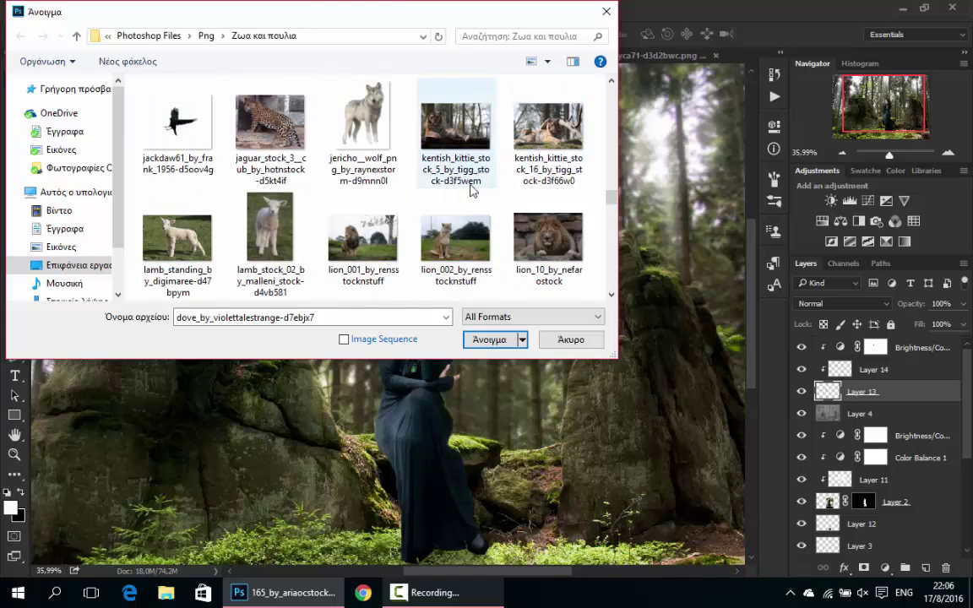
scroll(445, 153, "down", 1)
scroll(473, 148, "down", 1)
scroll(483, 144, "down", 1)
scroll(486, 139, "down", 1)
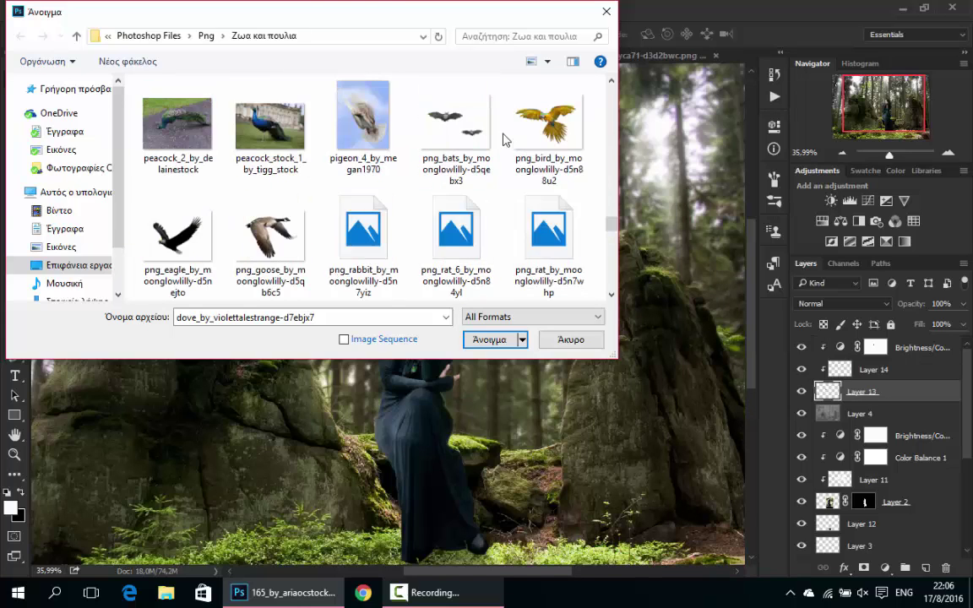
scroll(477, 131, "down", 1)
scroll(468, 125, "down", 1)
scroll(456, 126, "down", 2)
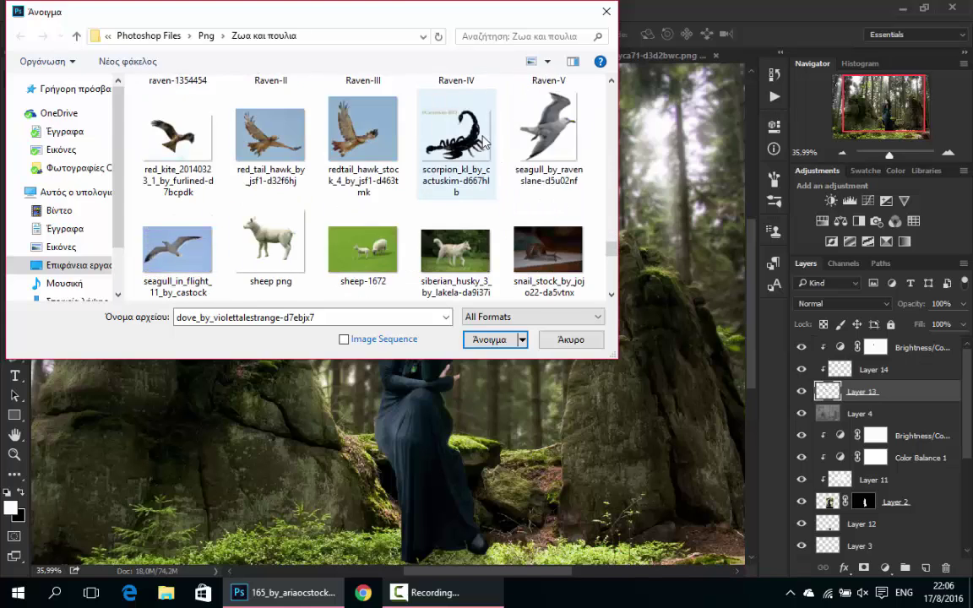
scroll(434, 131, "down", 1)
scroll(433, 129, "down", 1)
scroll(435, 130, "down", 1)
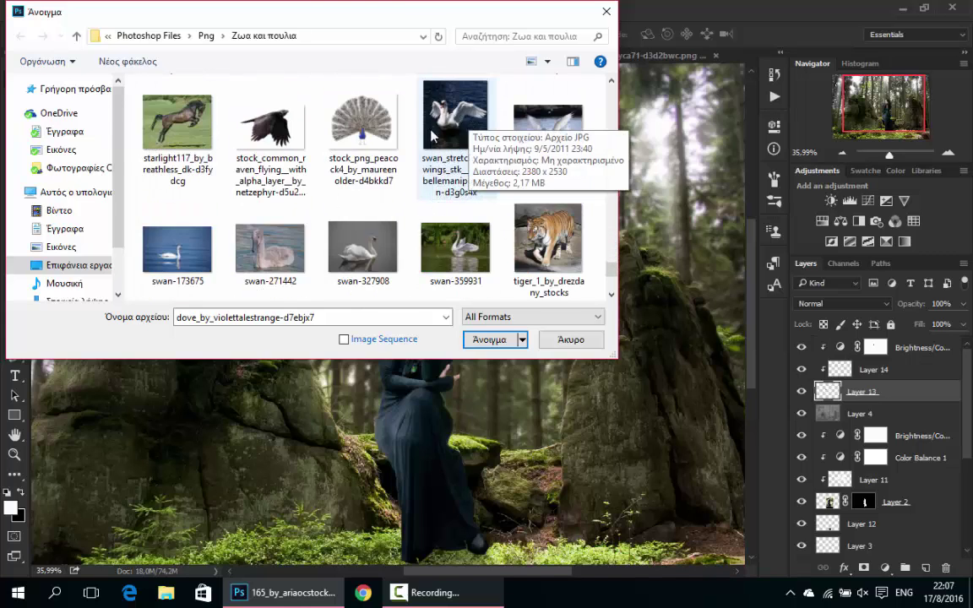
scroll(437, 130, "down", 1)
scroll(440, 130, "down", 1)
scroll(440, 131, "up", 3)
scroll(473, 129, "up", 1)
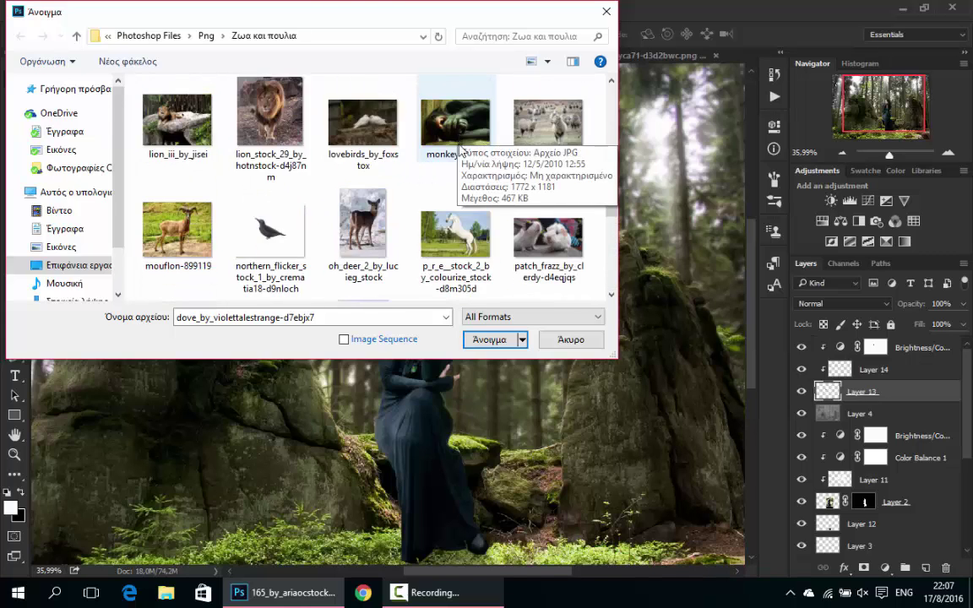
scroll(507, 135, "up", 2)
scroll(532, 147, "up", 2)
scroll(549, 150, "up", 3)
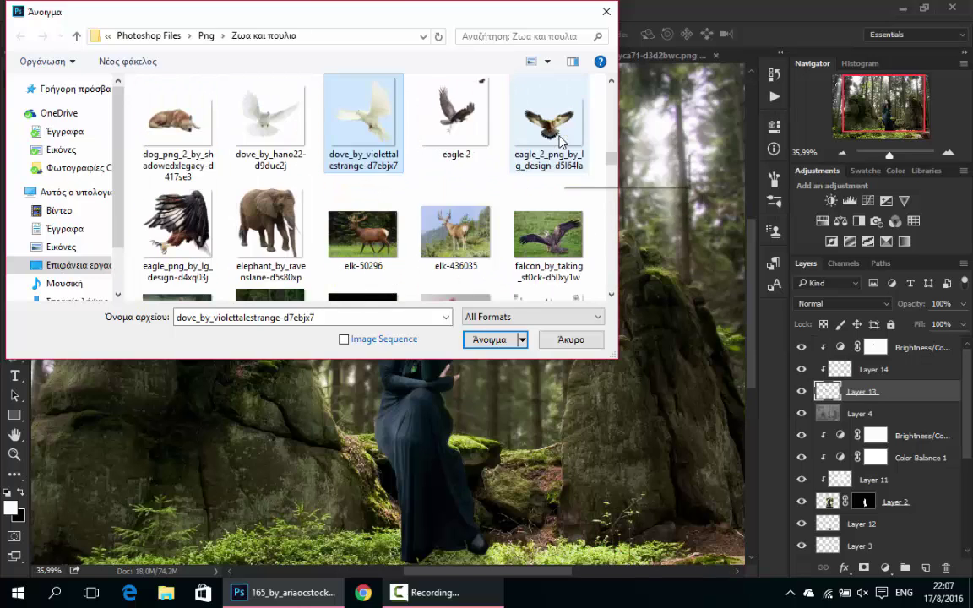
scroll(524, 135, "up", 1)
scroll(498, 118, "up", 3)
scroll(520, 126, "down", 1)
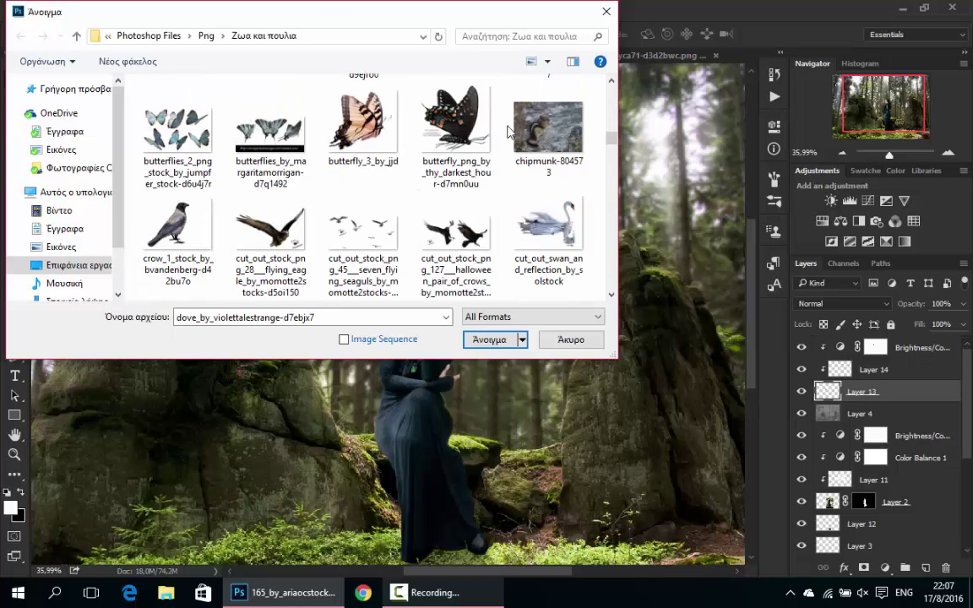
scroll(536, 135, "up", 1)
scroll(540, 135, "up", 3)
scroll(543, 152, "up", 3)
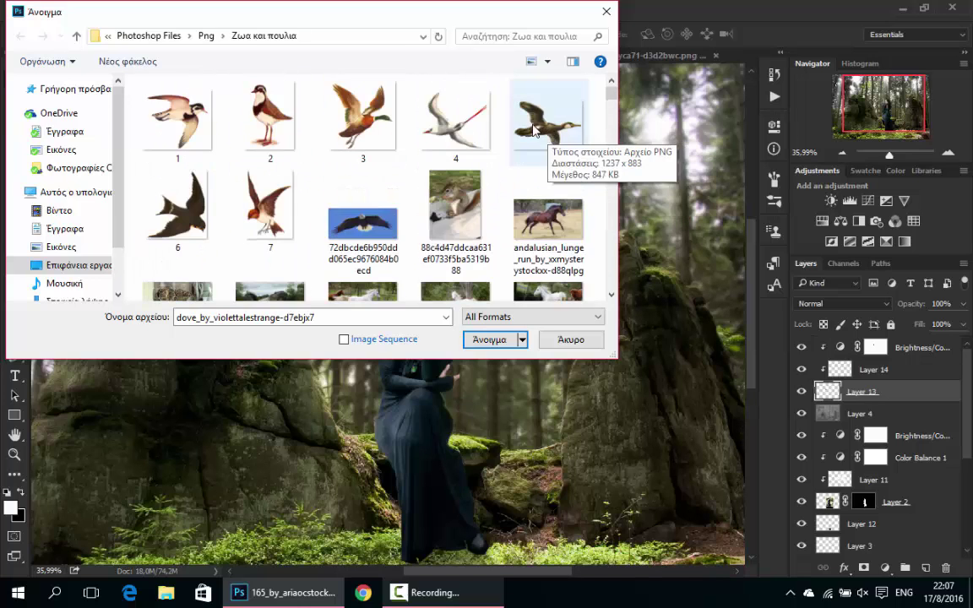
key("Escape")
key("ctrl+0")
- Add a Brightness/Contrast layer at -9 / 23 and a Curves layer with a bent RGB curve
left_click(831, 200)
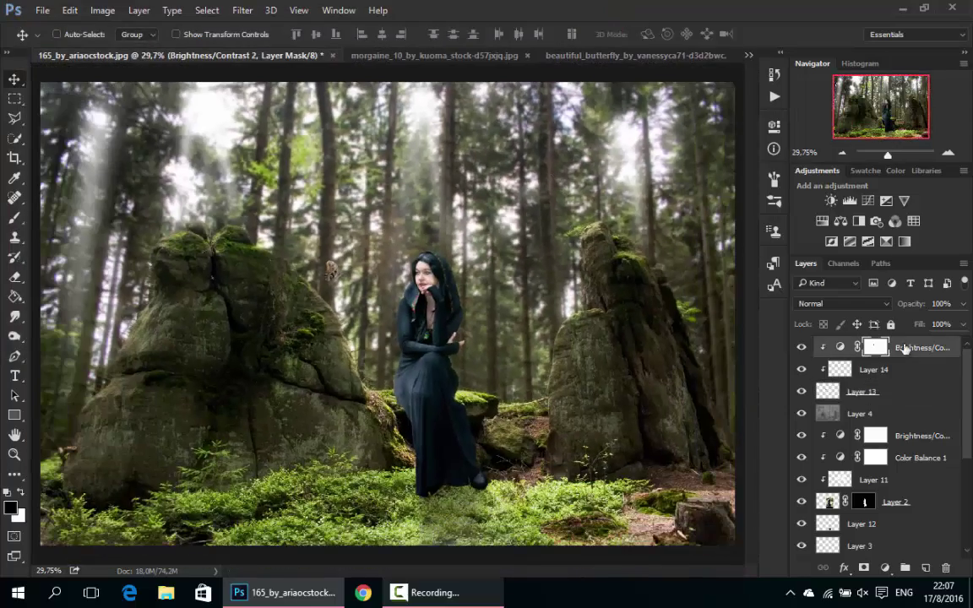
left_click_drag(668, 197, 664, 198)
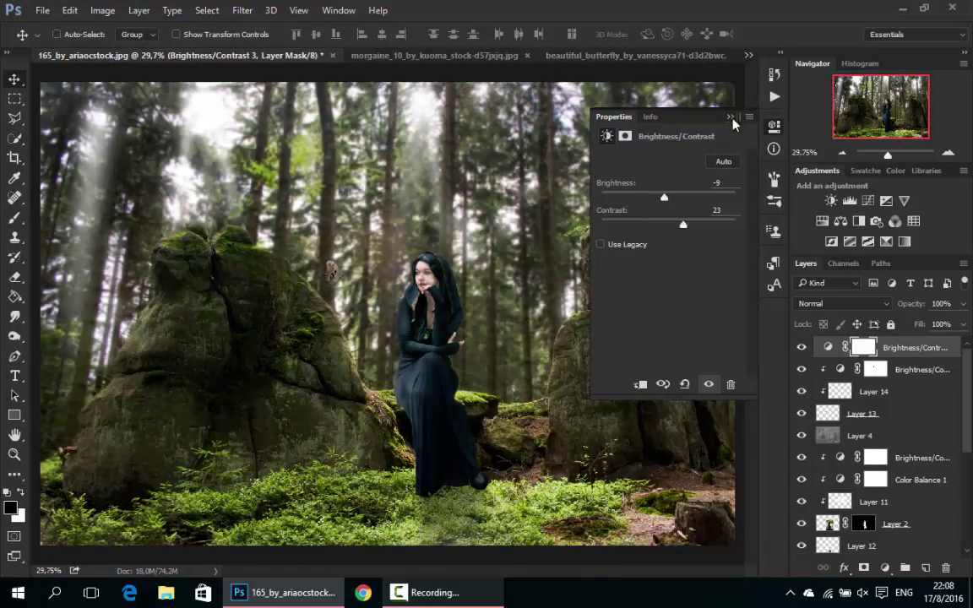
left_click(849, 200)
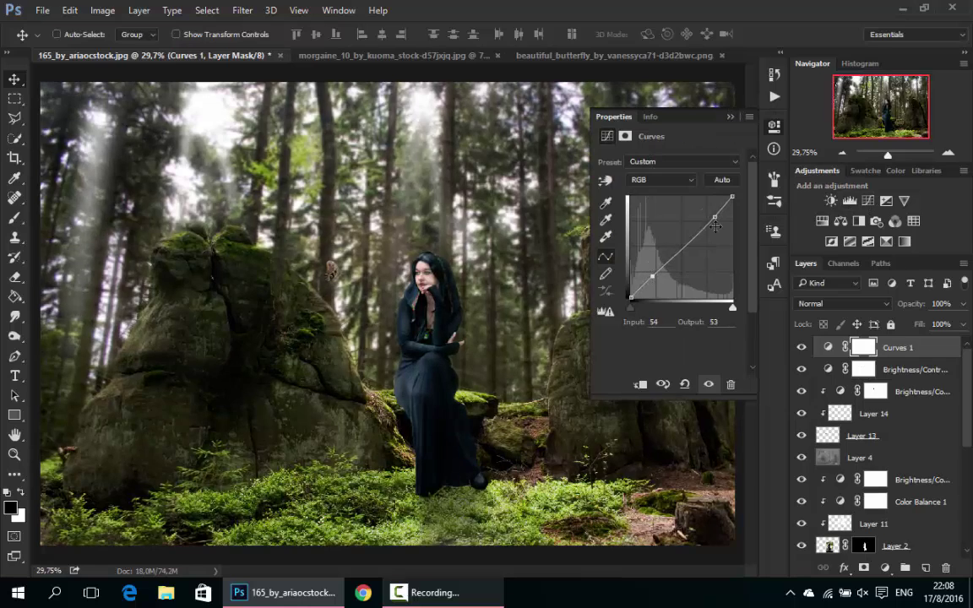
left_click_drag(651, 274, 667, 253)
left_click(640, 198)
scroll(639, 199, "up", 2)
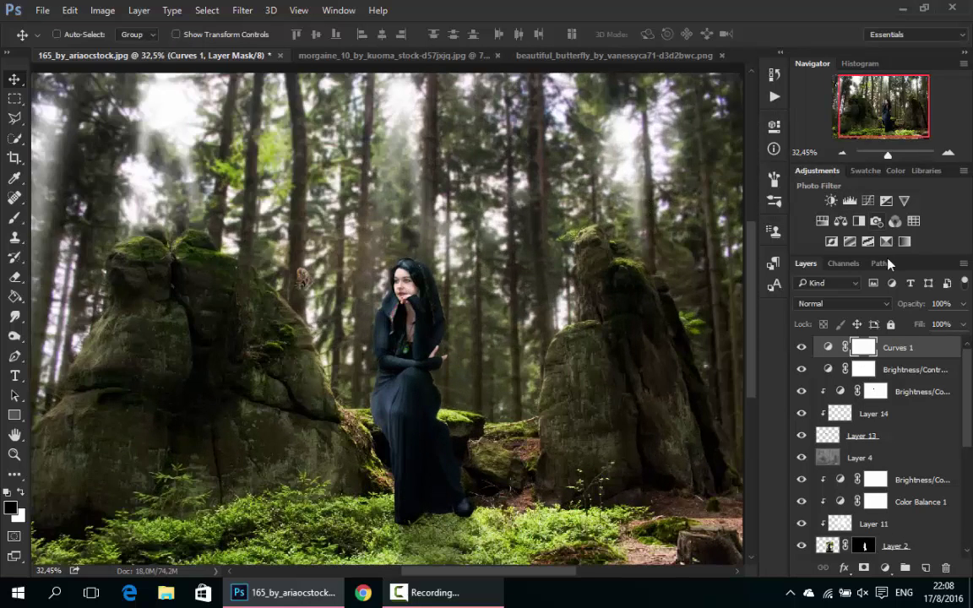
- Add a Color Balance layer pushing the midtones toward yellow (-3, -2, -13)
left_click(841, 220)
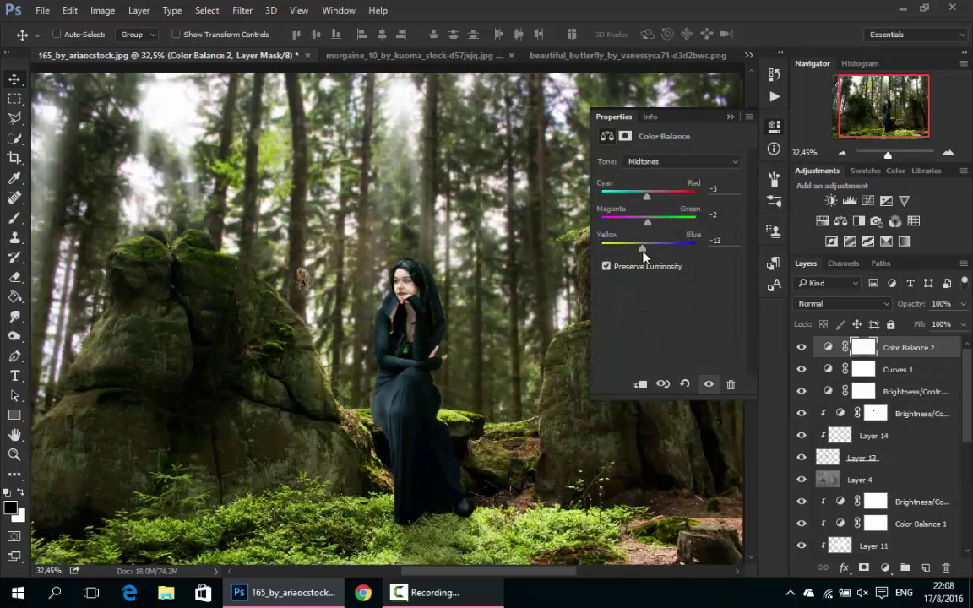
scroll(667, 208, "down", 3)
left_click_drag(648, 196, 650, 223)
- Add a Gradient Map from the Violet, Orange preset and set its left stop to grey
left_click(730, 116)
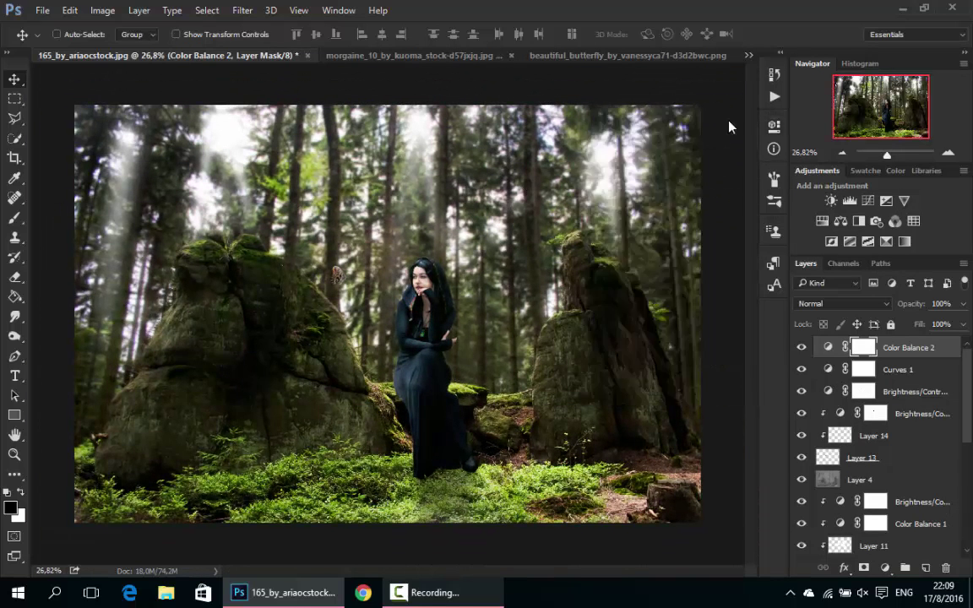
left_click(884, 568)
left_click(825, 537)
left_click(650, 162)
left_click(639, 132)
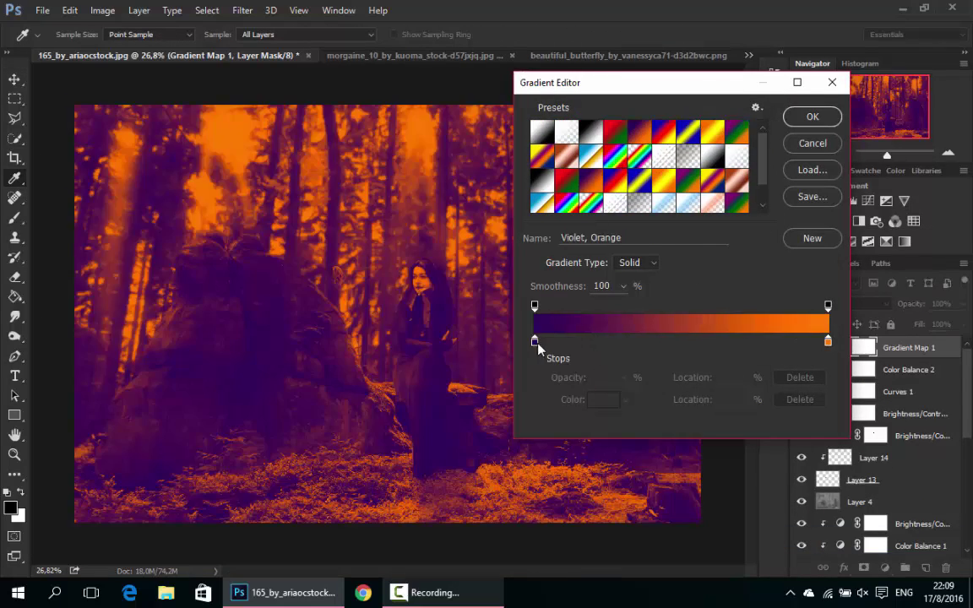
double_click(534, 342)
left_click(83, 306)
left_click(90, 333)
- Recolour the gradient map's right stop to an olive-yellow and close the gradient editor
left_click(426, 193)
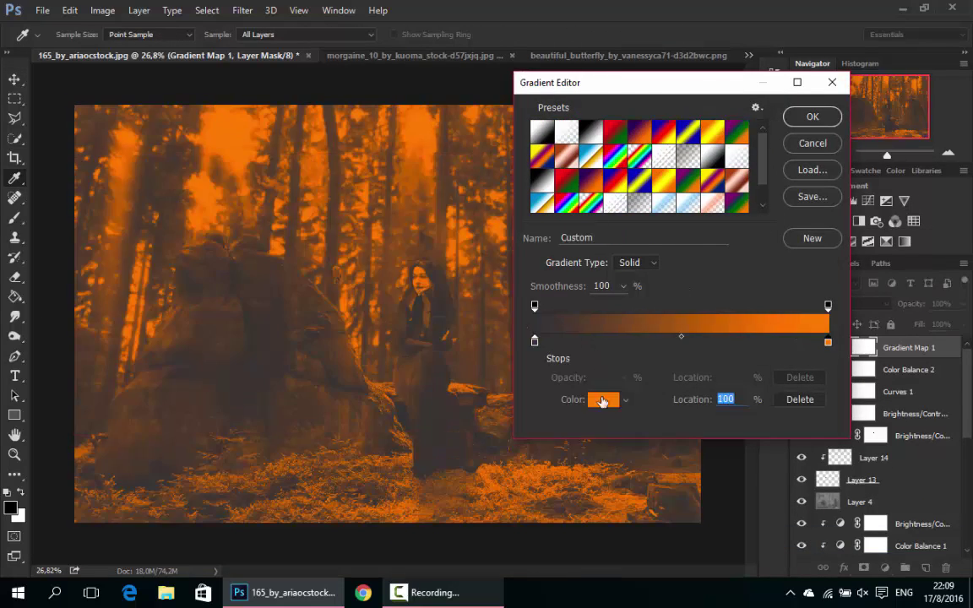
left_click(602, 400)
left_click(496, 295)
left_click_drag(688, 369, 689, 358)
left_click(647, 206)
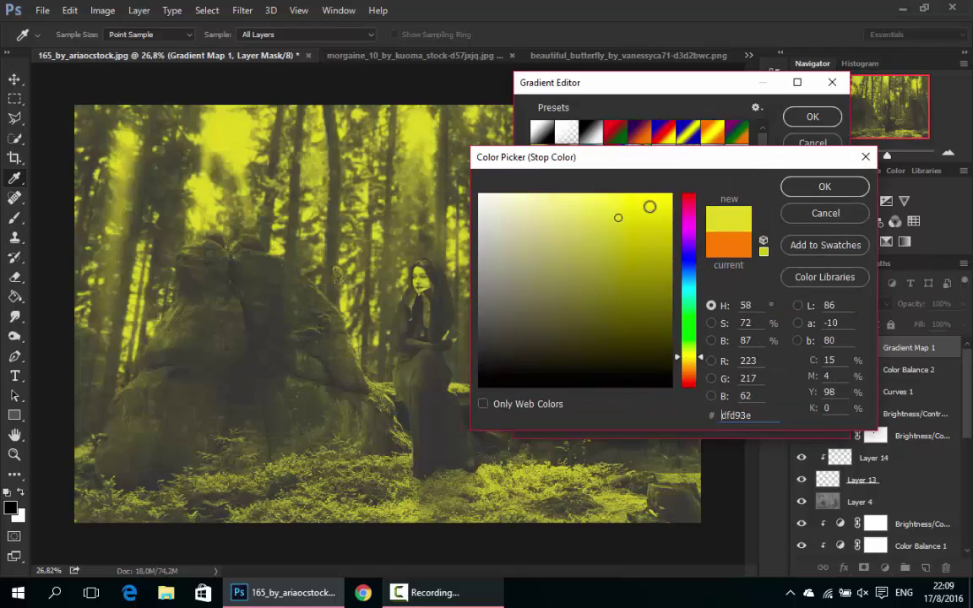
left_click_drag(647, 206, 560, 202)
left_click(824, 186)
left_click(813, 117)
- Blend the gradient map in Soft Light at 14% opacity and compare before/after
left_click(841, 303)
left_click(809, 463)
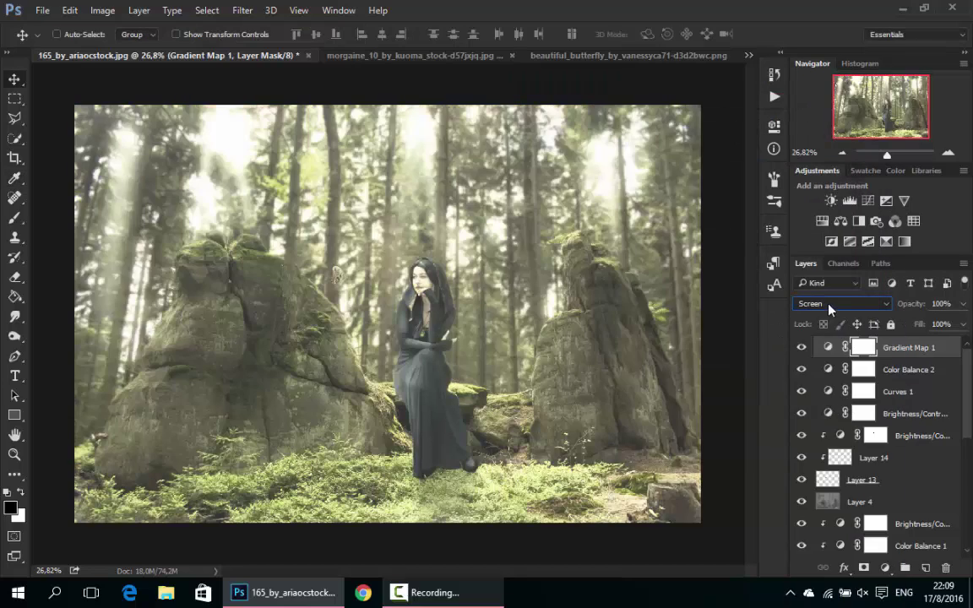
left_click_drag(963, 304, 900, 328)
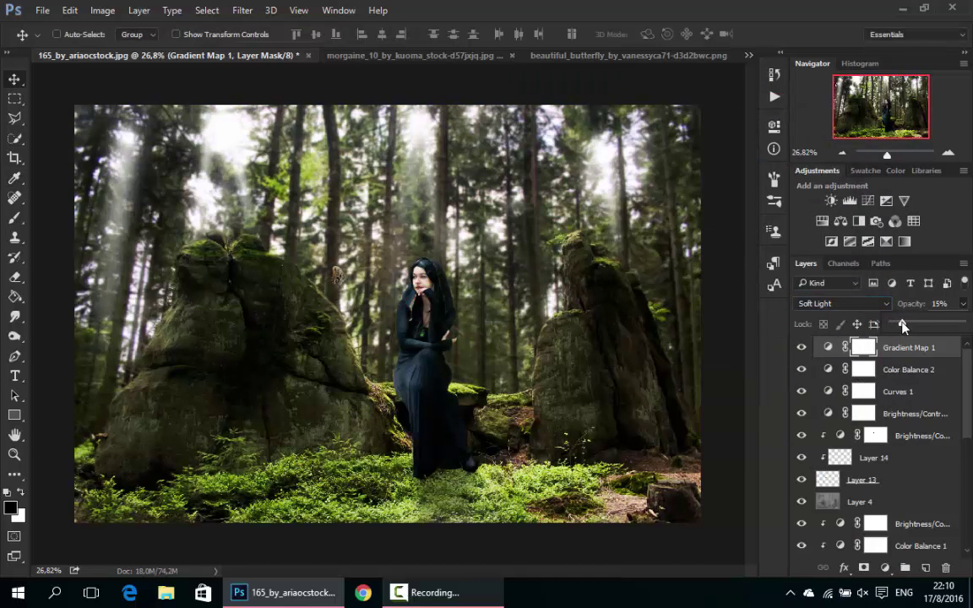
left_click(803, 391)
left_click(801, 435)
- Add a Photo Filter adjustment layer with a chosen tint over the whole scene
left_click(875, 227)
left_click(688, 162)
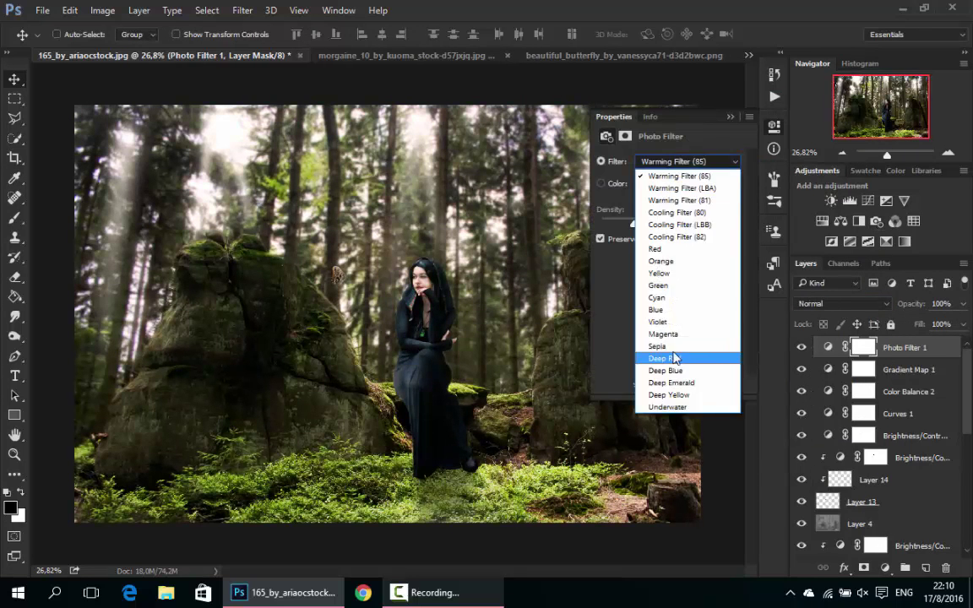
left_click(671, 285)
left_click(947, 231)
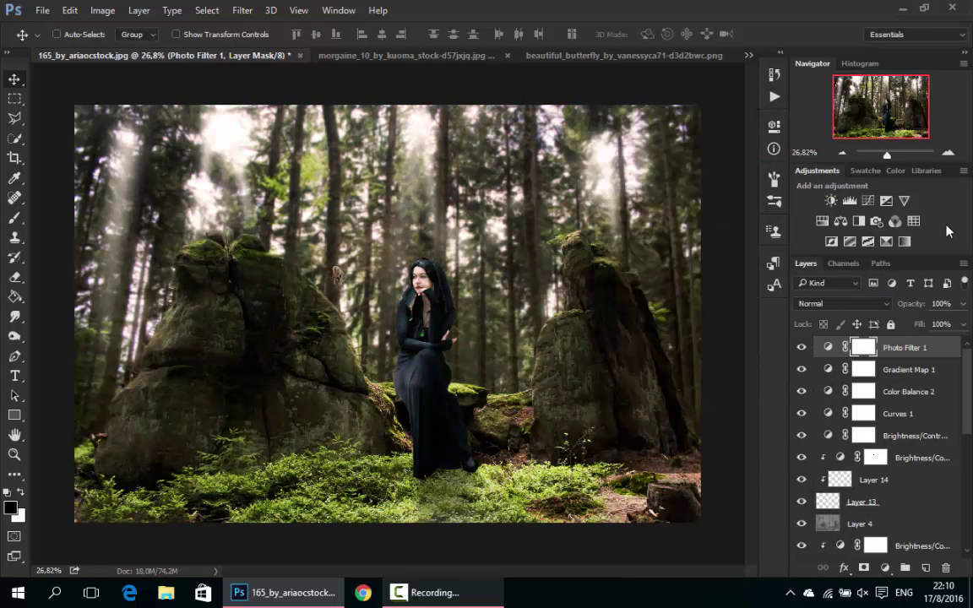
scroll(519, 250, "up", 3)
scroll(508, 245, "down", 3)
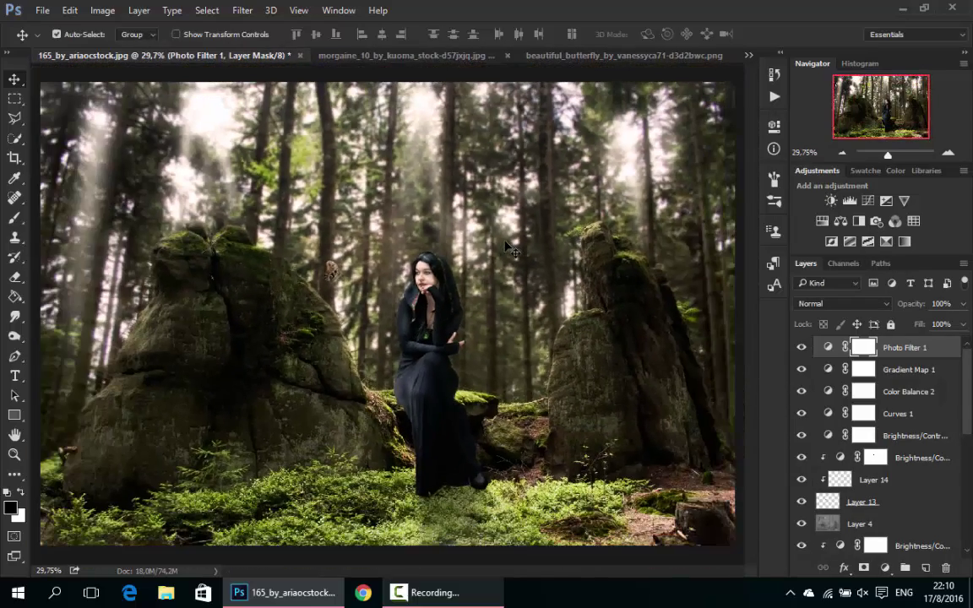
- Stamp a merged Layer 15, duplicate it, blend the copy in Overlay and apply High Pass 1.7
key("ctrl+shift+alt+n")
key("ctrl+j")
left_click(842, 303)
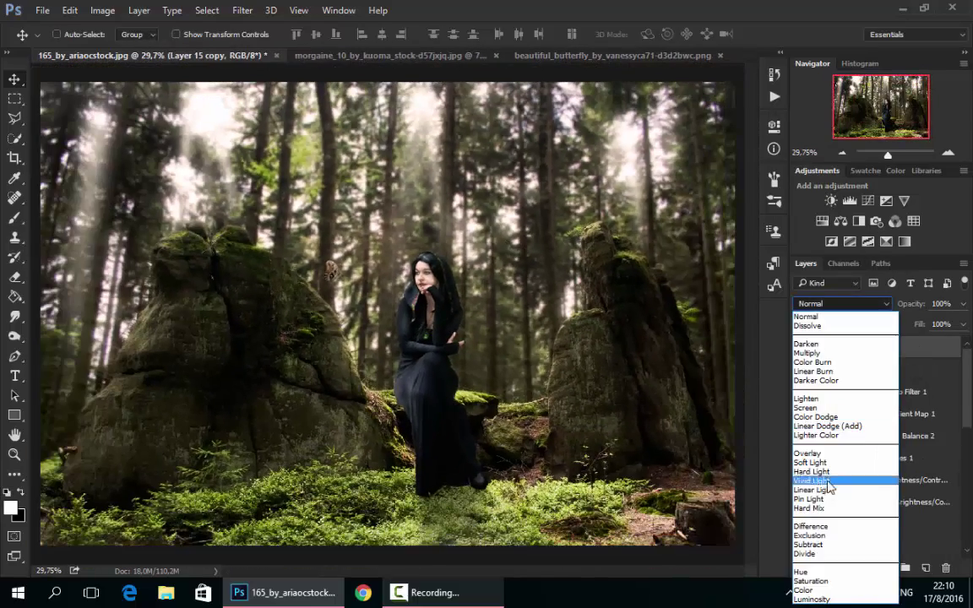
left_click(844, 471)
left_click(242, 10)
left_click(478, 378)
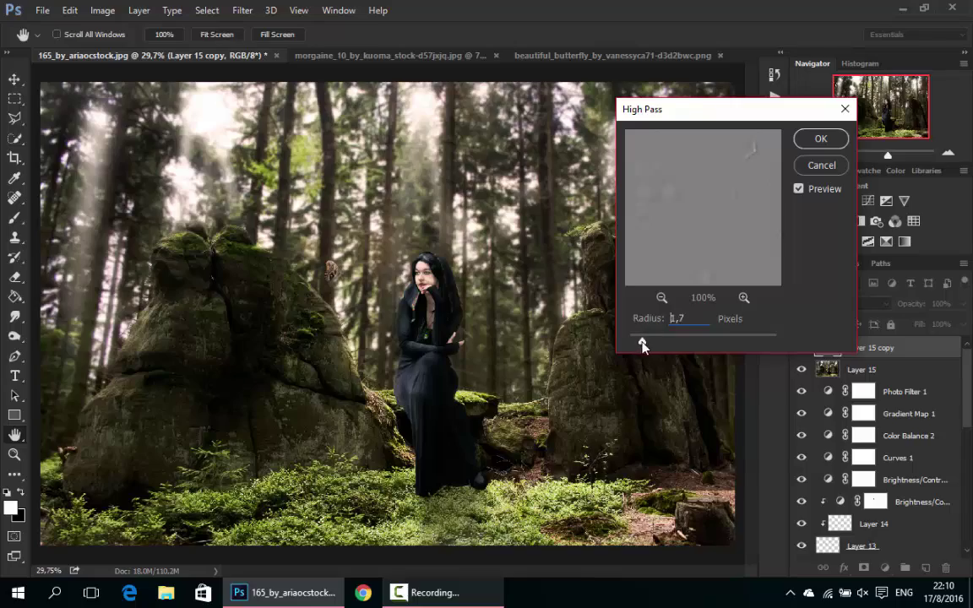
key("Return")
scroll(756, 359, "up", 5)
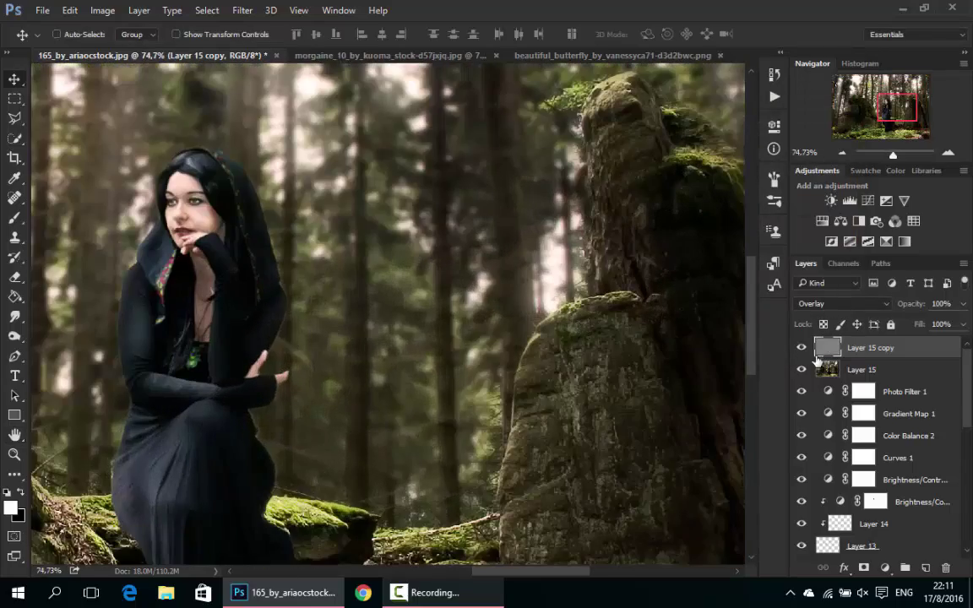
scroll(478, 281, "down", 5)
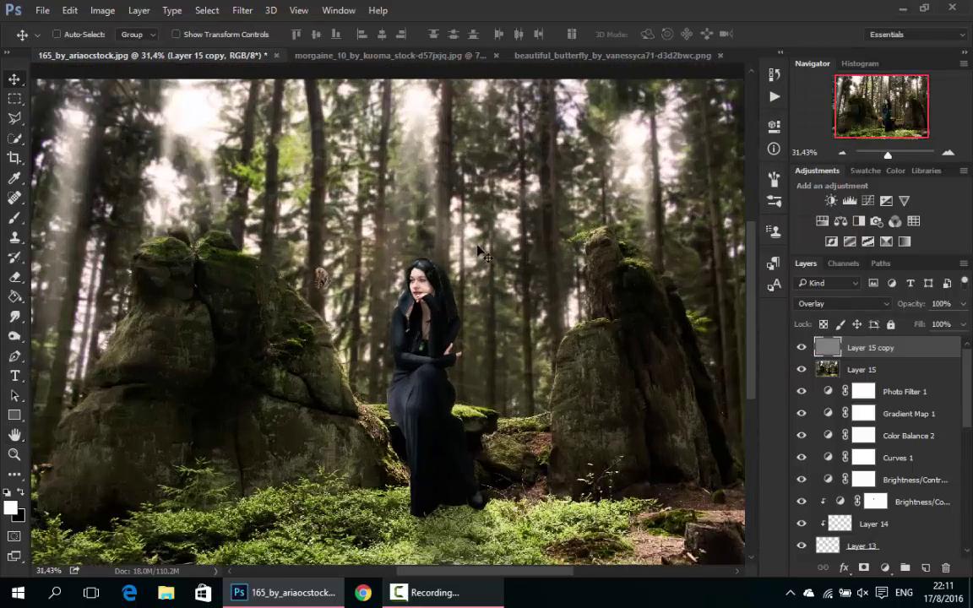
scroll(478, 252, "down", 1)
- Stamp a merged Layer 16 and sharpen it with Unsharp Mask, lower amount and wider radius
key("ctrl+shift+alt+e")
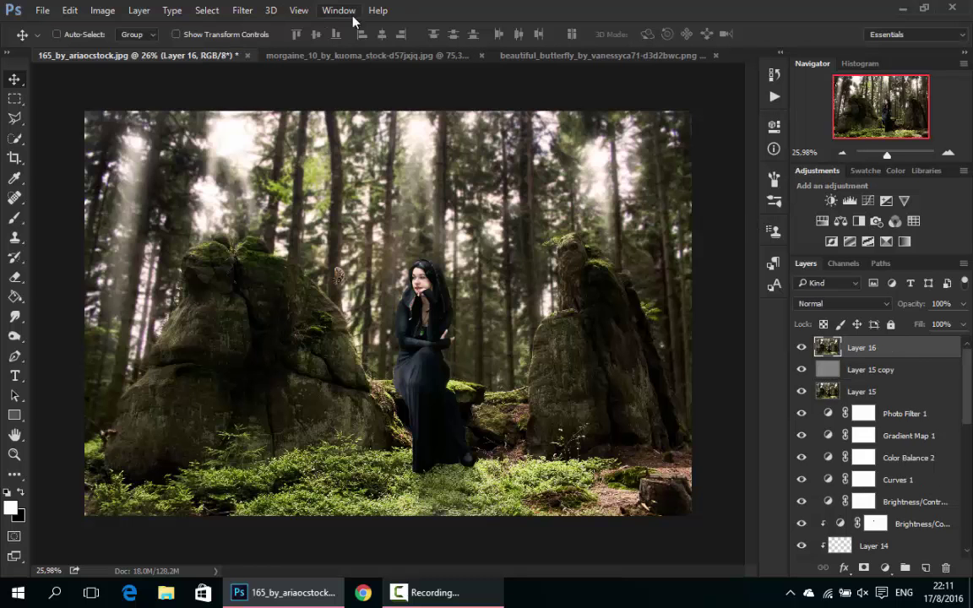
left_click(242, 10)
left_click(478, 335)
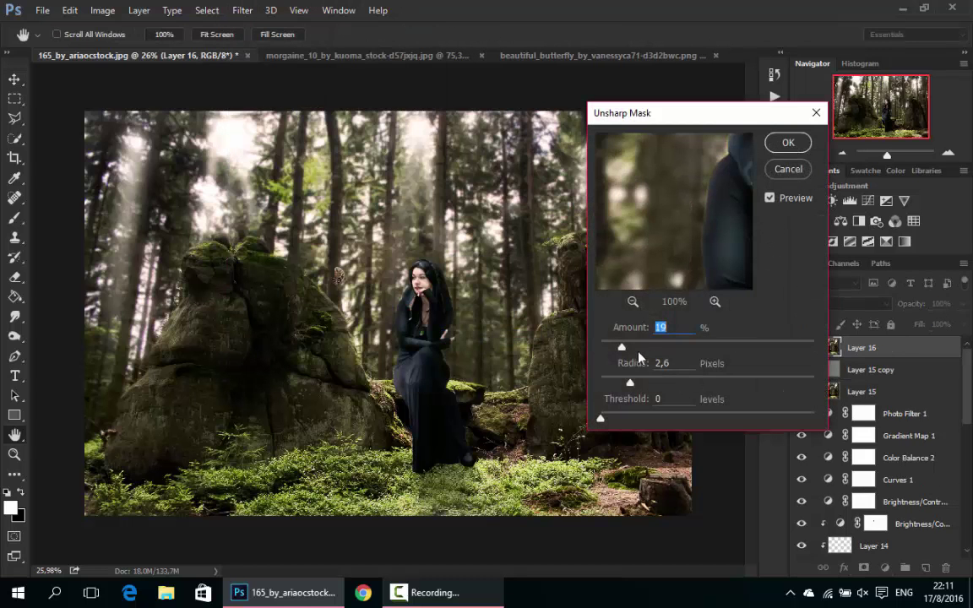
left_click_drag(632, 382, 640, 382)
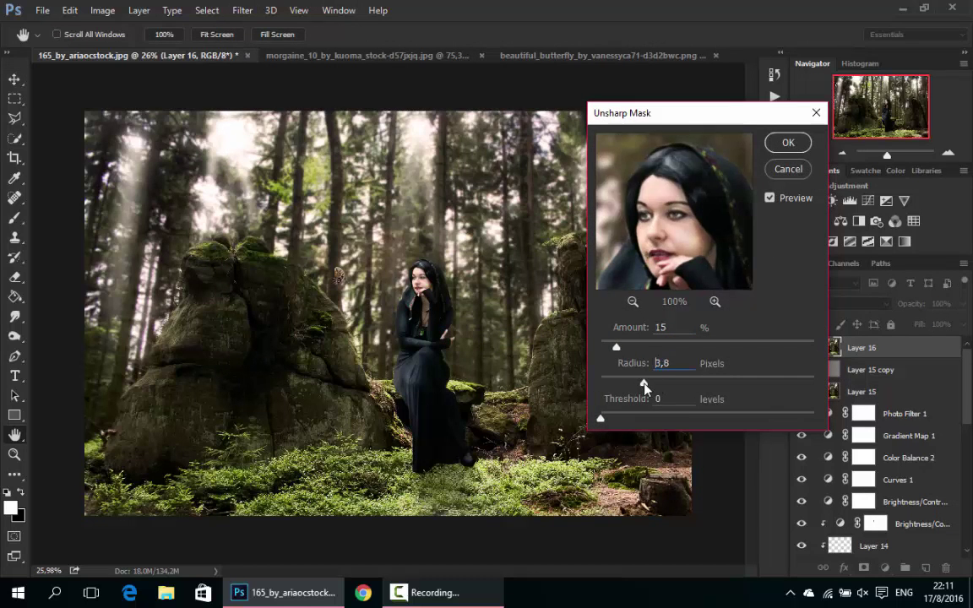
left_click_drag(601, 417, 613, 418)
left_click(785, 142)
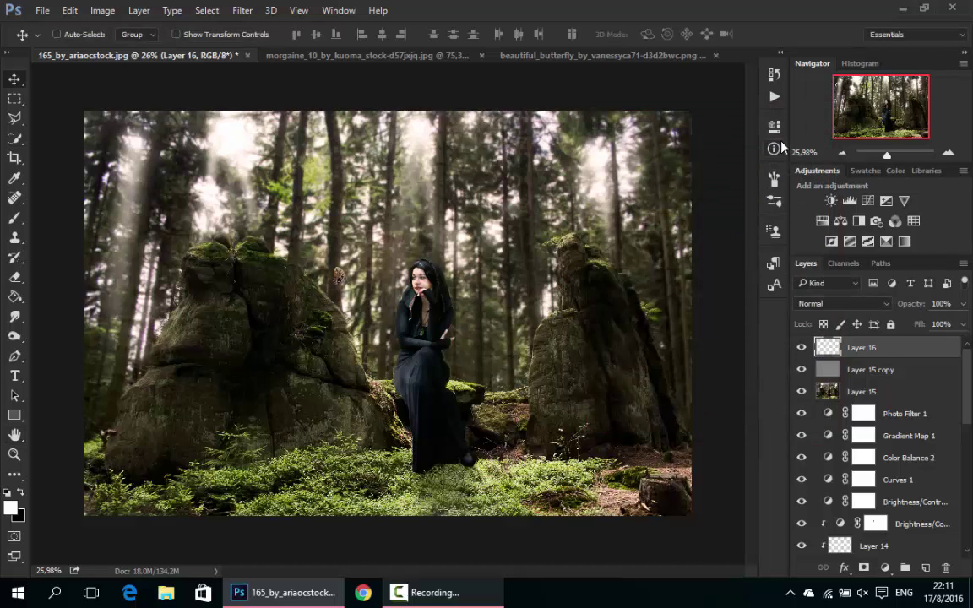
left_click(242, 10)
mouse_move(267, 344)
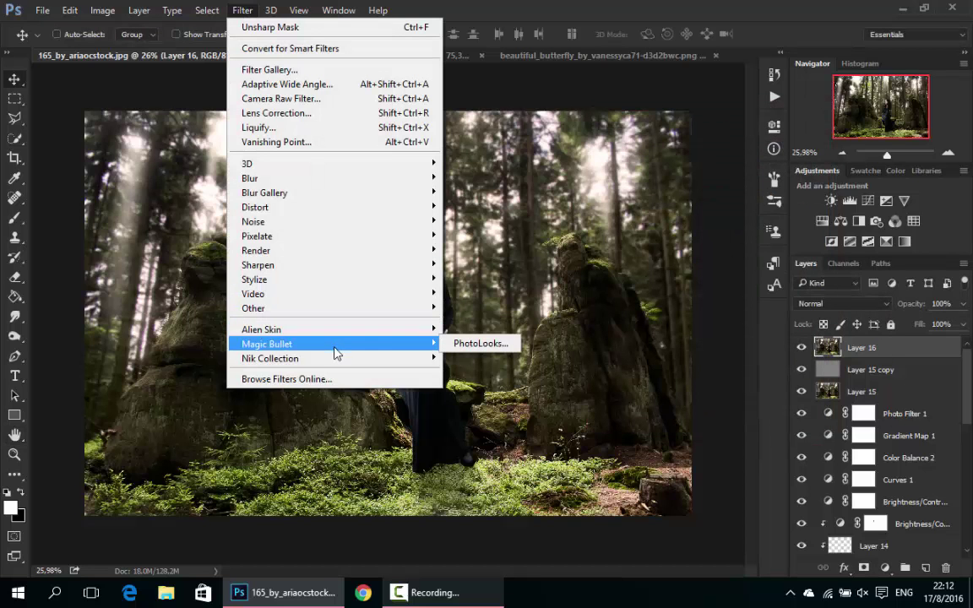
left_click(473, 329)
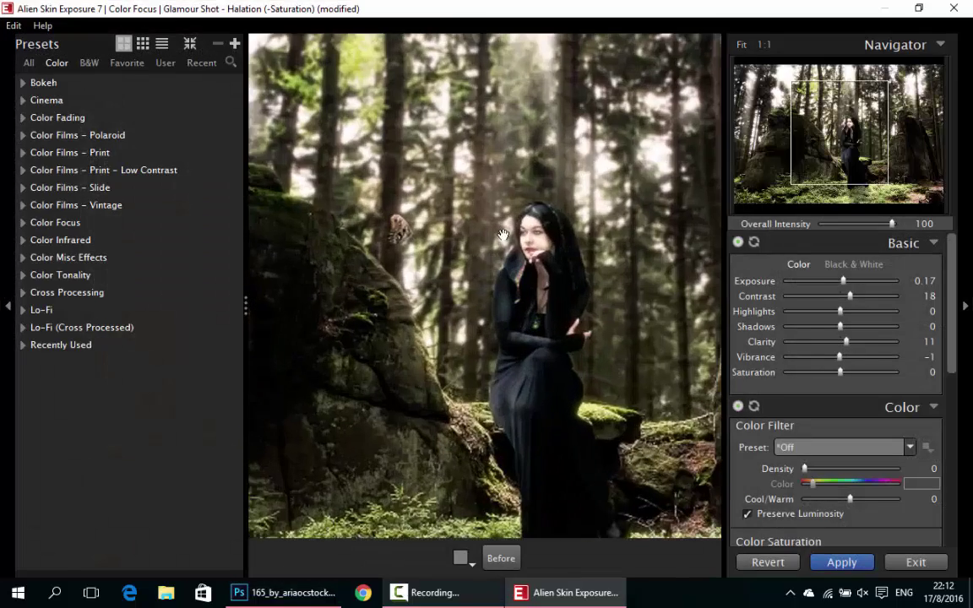
- Choose the Color Films – Print Fuji Pro 400H preset, adjust tones and set saturation -33
left_click(93, 153)
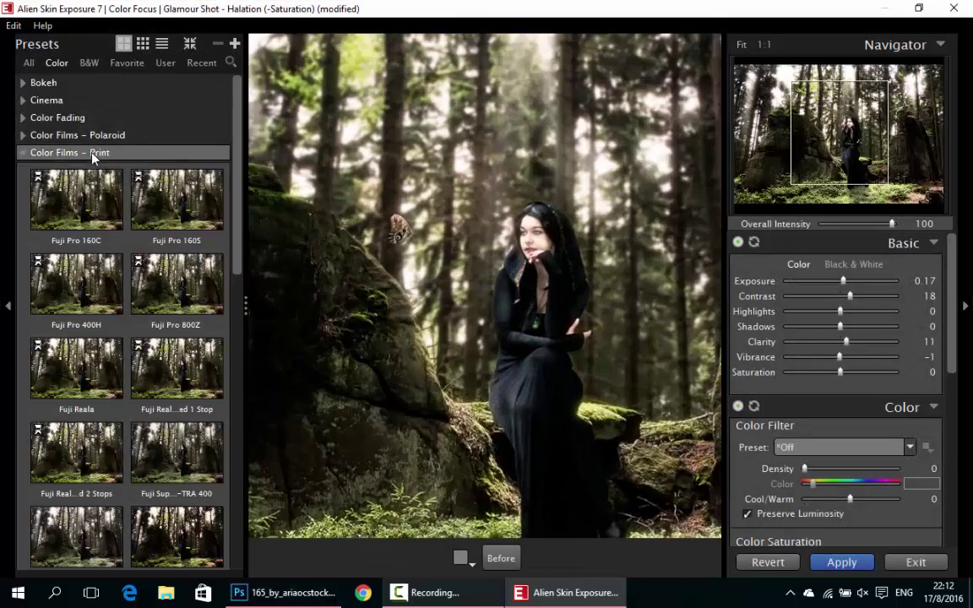
left_click(173, 199)
left_click(69, 203)
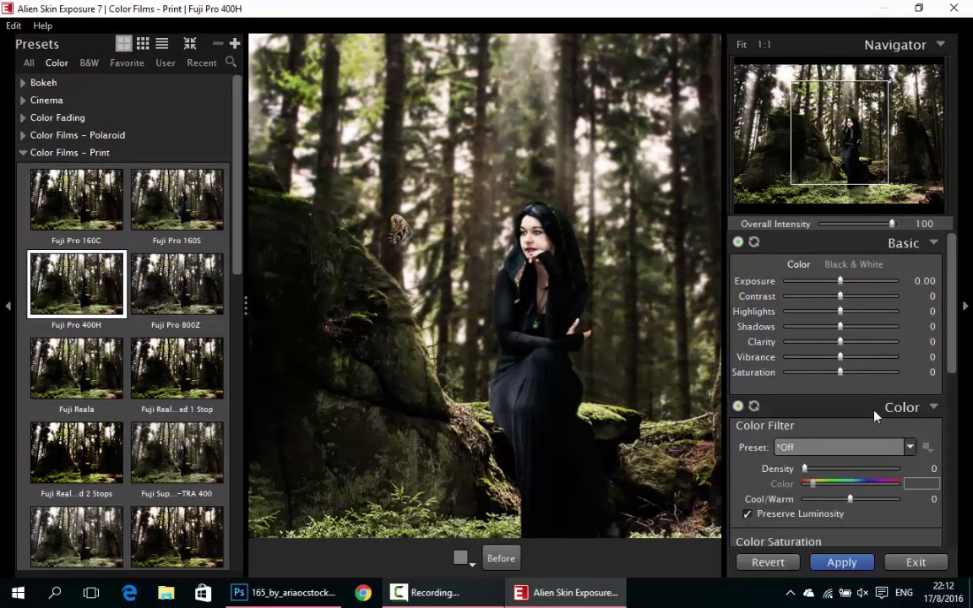
left_click_drag(839, 311, 817, 311)
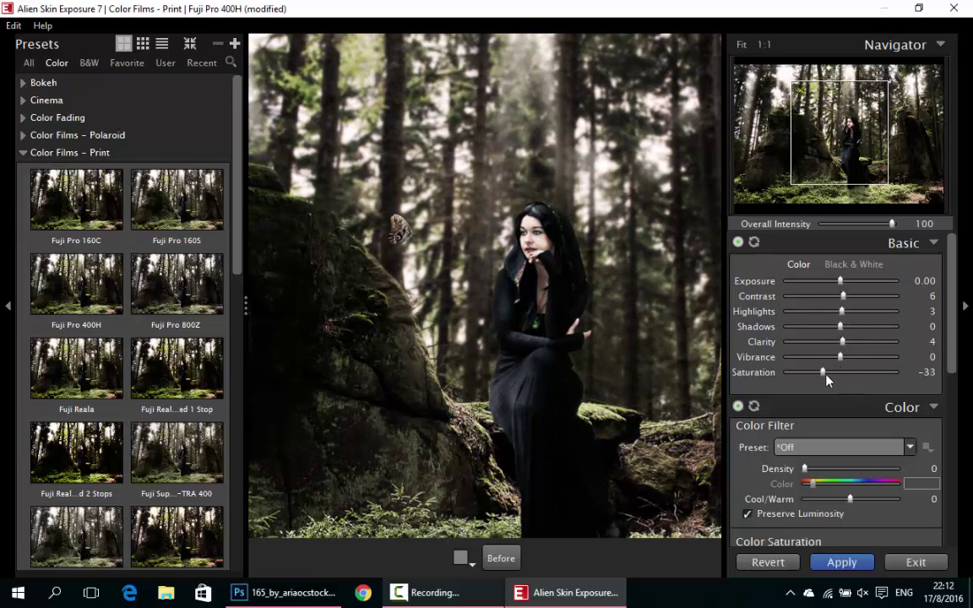
left_click_drag(824, 372, 847, 372)
- Apply the film grade, then Camera Raw with contrast +8, shadows +16, blacks -13, clarity +12
left_click(841, 562)
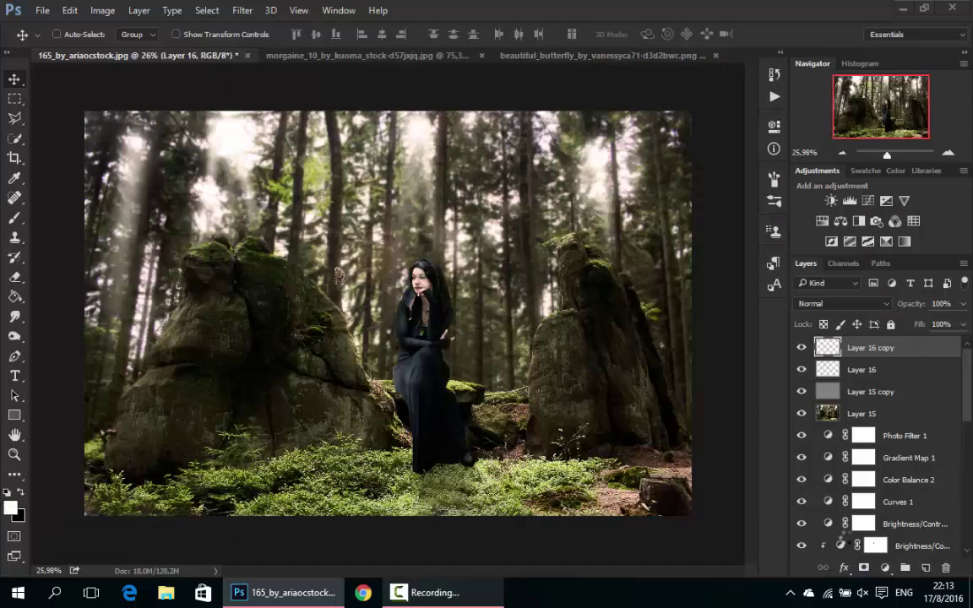
scroll(483, 306, "up", 2)
scroll(483, 306, "up", 3)
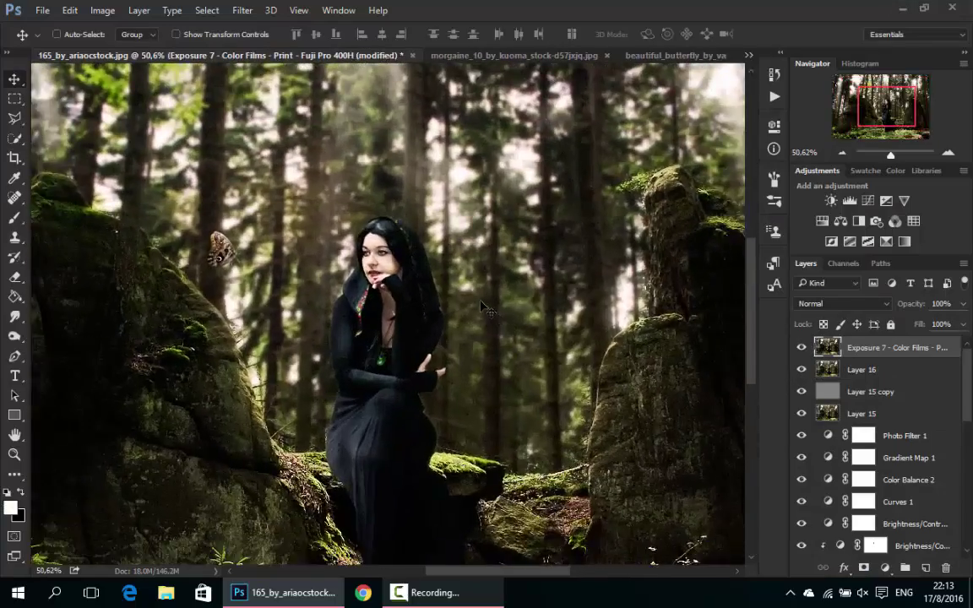
scroll(483, 306, "down", 3)
left_click(242, 10)
left_click(305, 102)
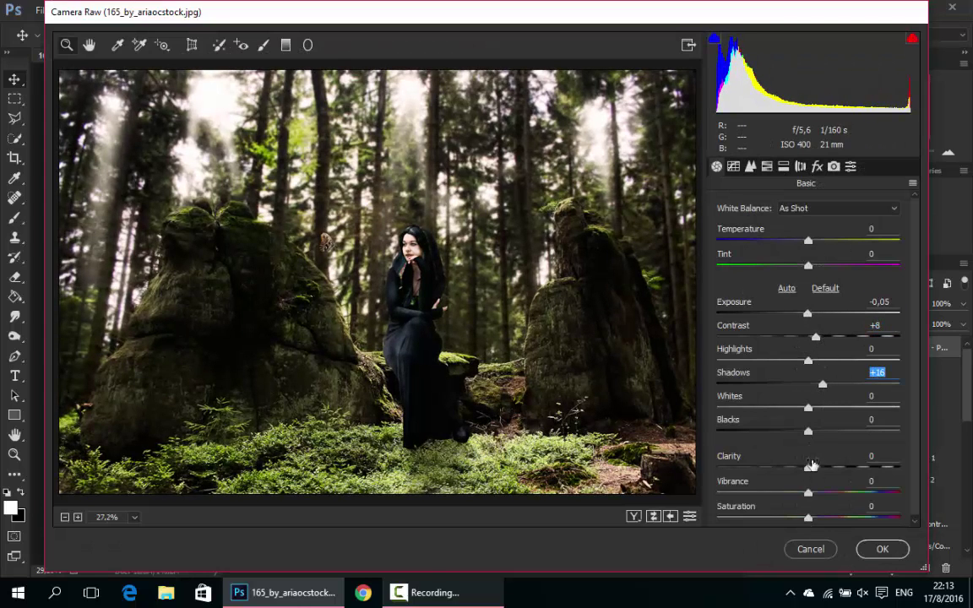
left_click_drag(811, 464, 804, 469)
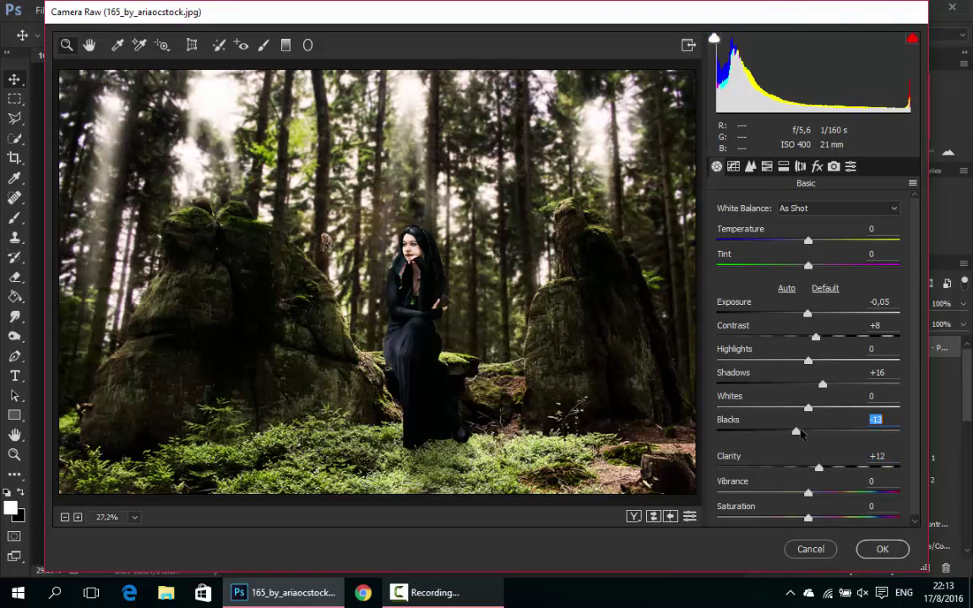
left_click(886, 549)
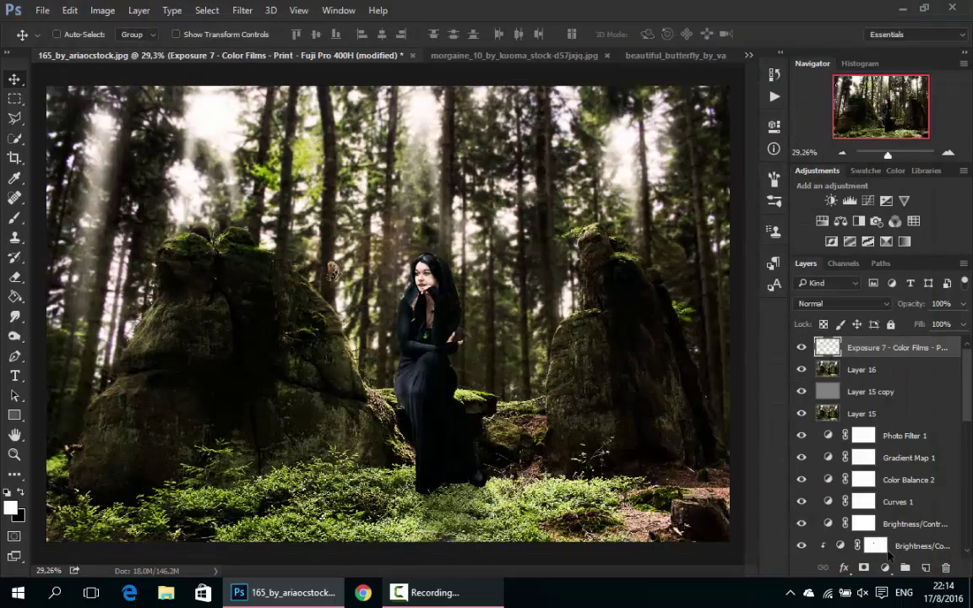
- Apply an Iris Blur with an enlarged ellipse around the woman, 4 px blur, 27% light bokeh
left_click(243, 10)
mouse_move(264, 193)
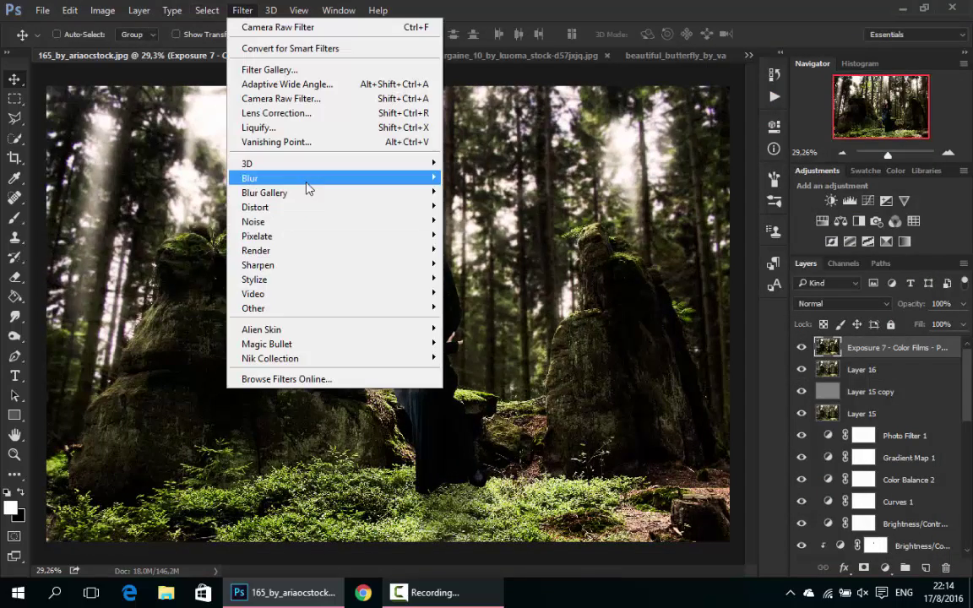
left_click(471, 206)
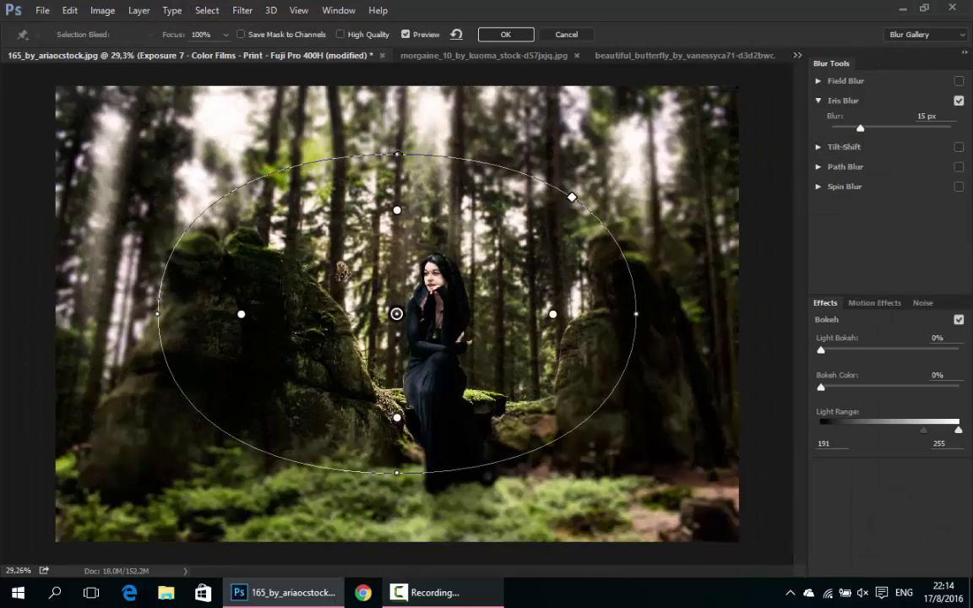
left_click_drag(396, 472, 397, 504)
left_click_drag(396, 314, 399, 332)
left_click_drag(398, 142, 403, 94)
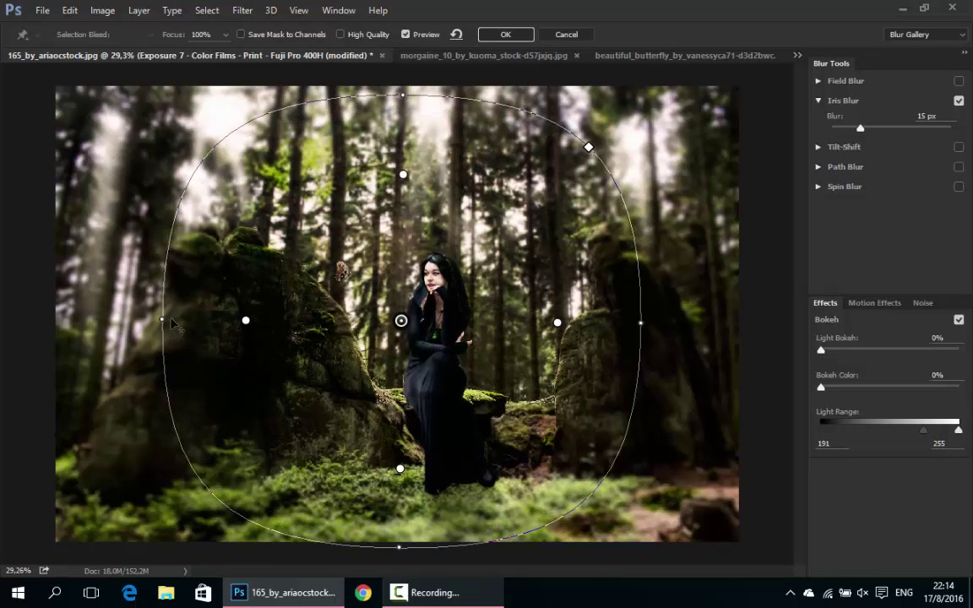
left_click_drag(860, 128, 851, 130)
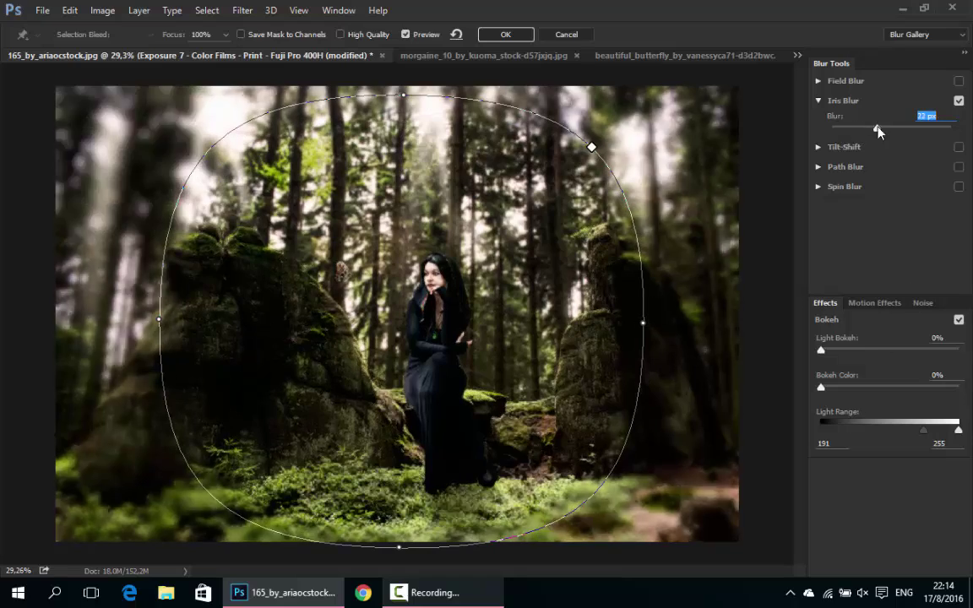
left_click_drag(820, 350, 857, 350)
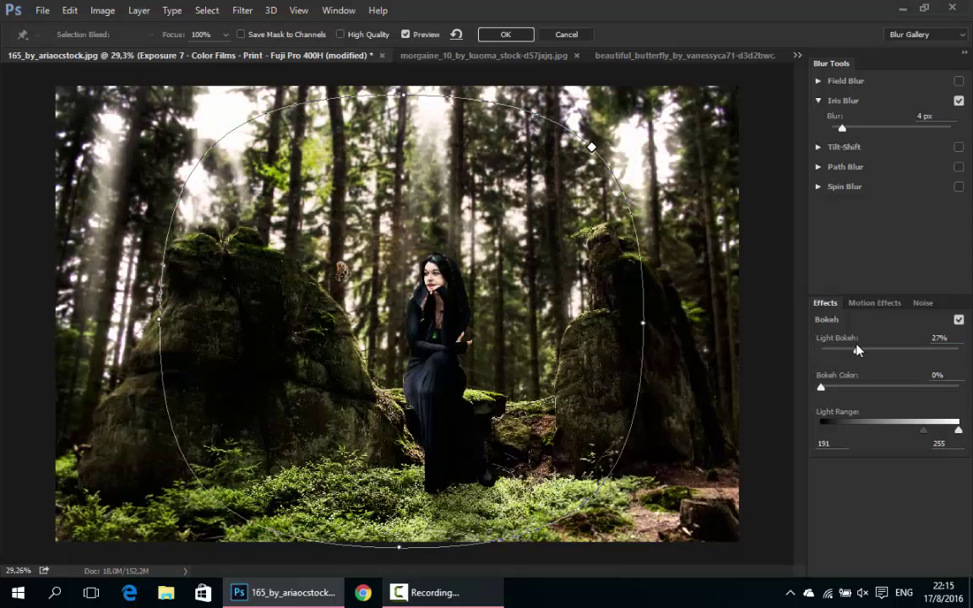
left_click(509, 36)
scroll(512, 202, "up", 2)
scroll(512, 203, "down", 3)
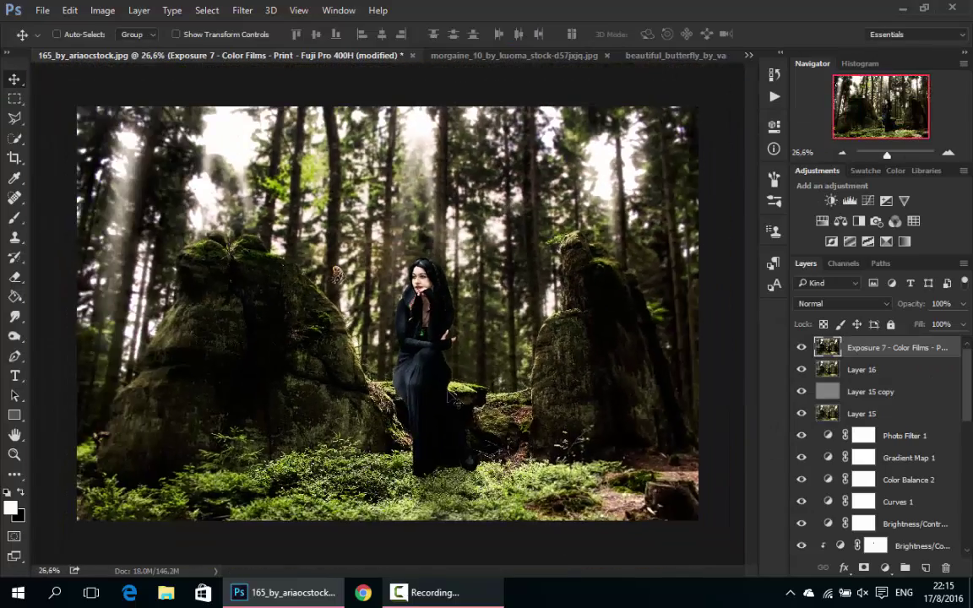
scroll(472, 211, "up", 2)
scroll(439, 223, "down", 2)
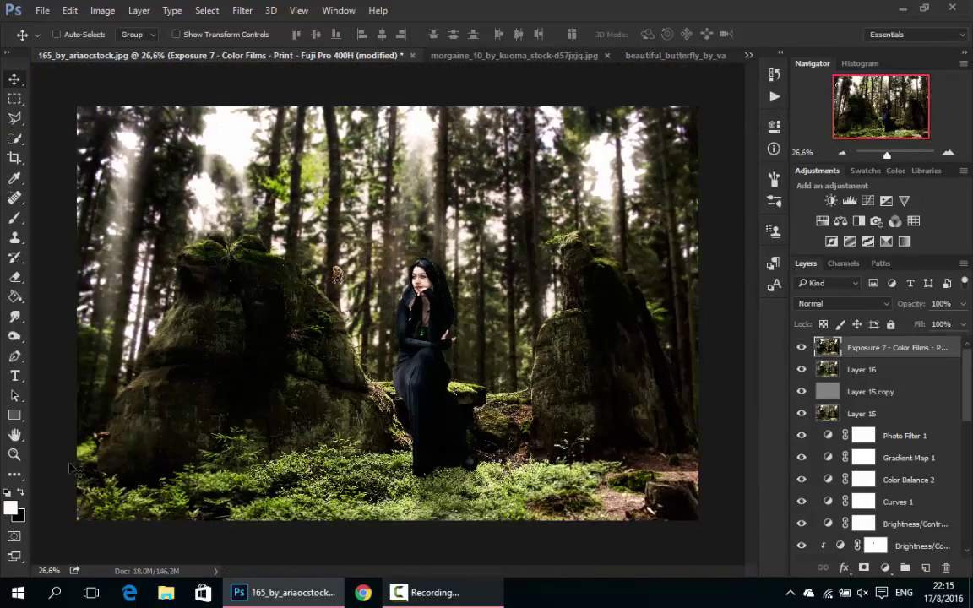